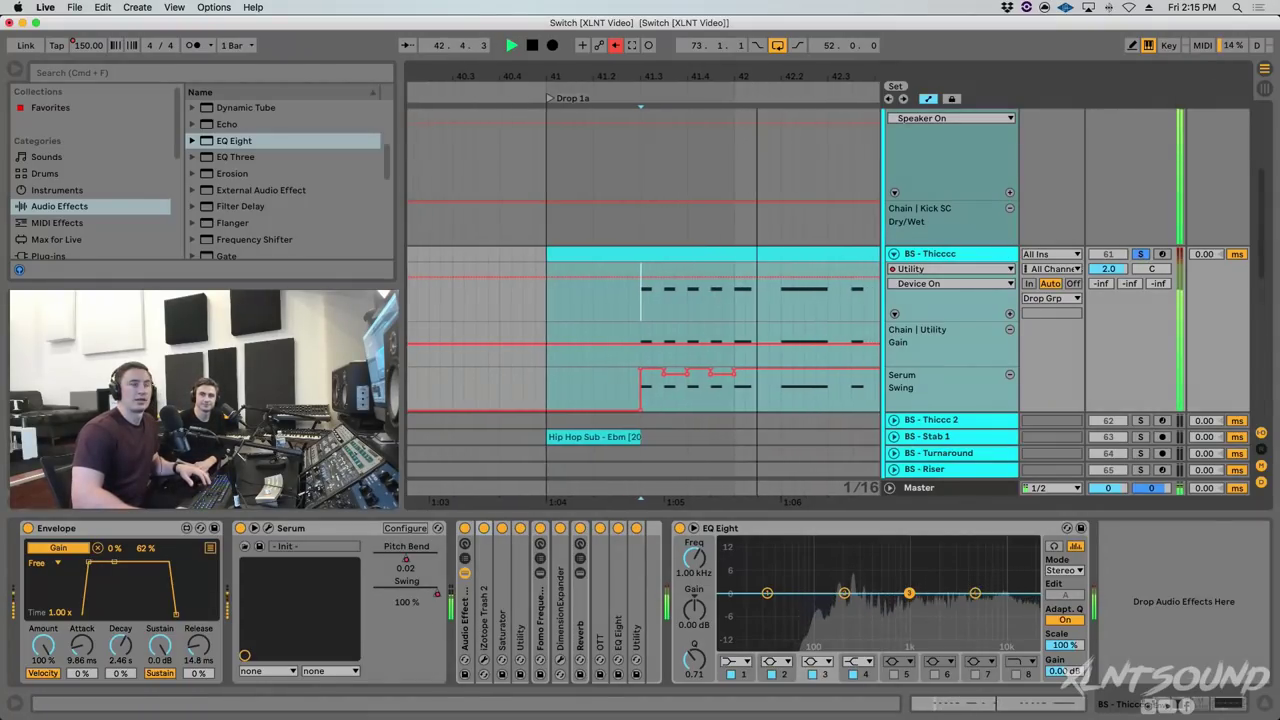
# Compare the bass with the whole effect rack bypassed, then re-enable the rack.
pyautogui.press('space')
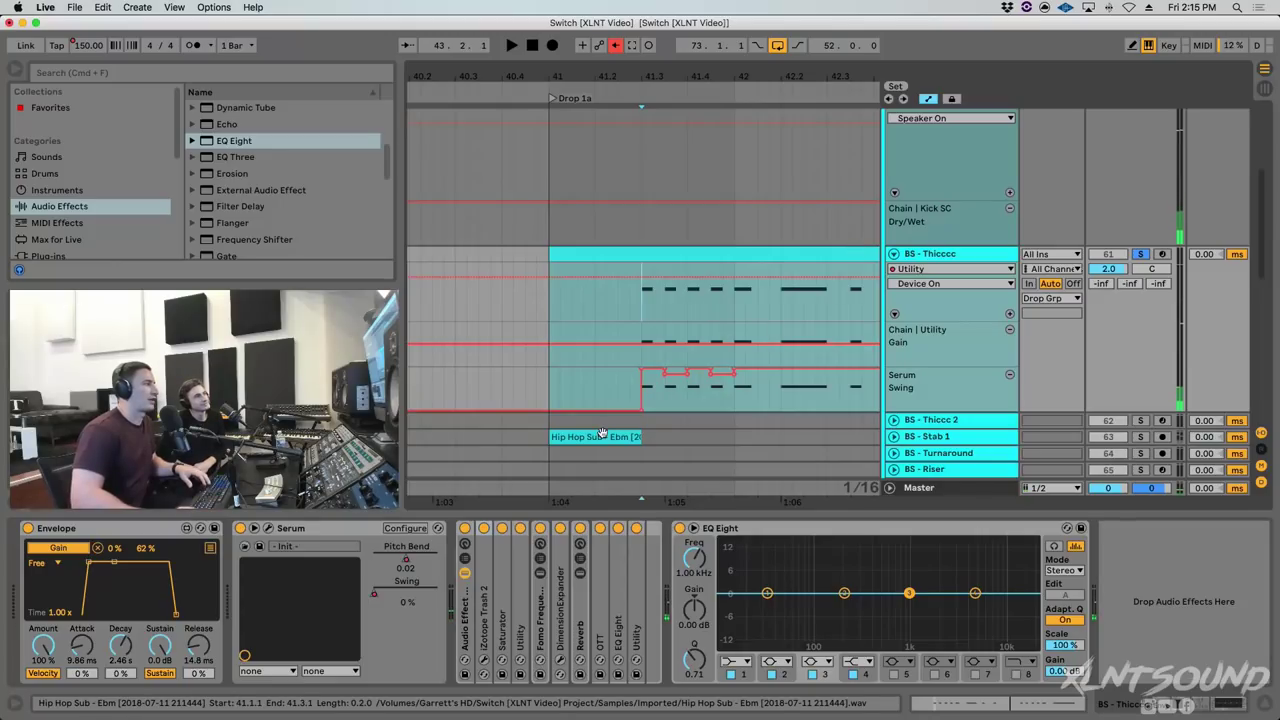
pyautogui.click(463, 528)
pyautogui.press('space')
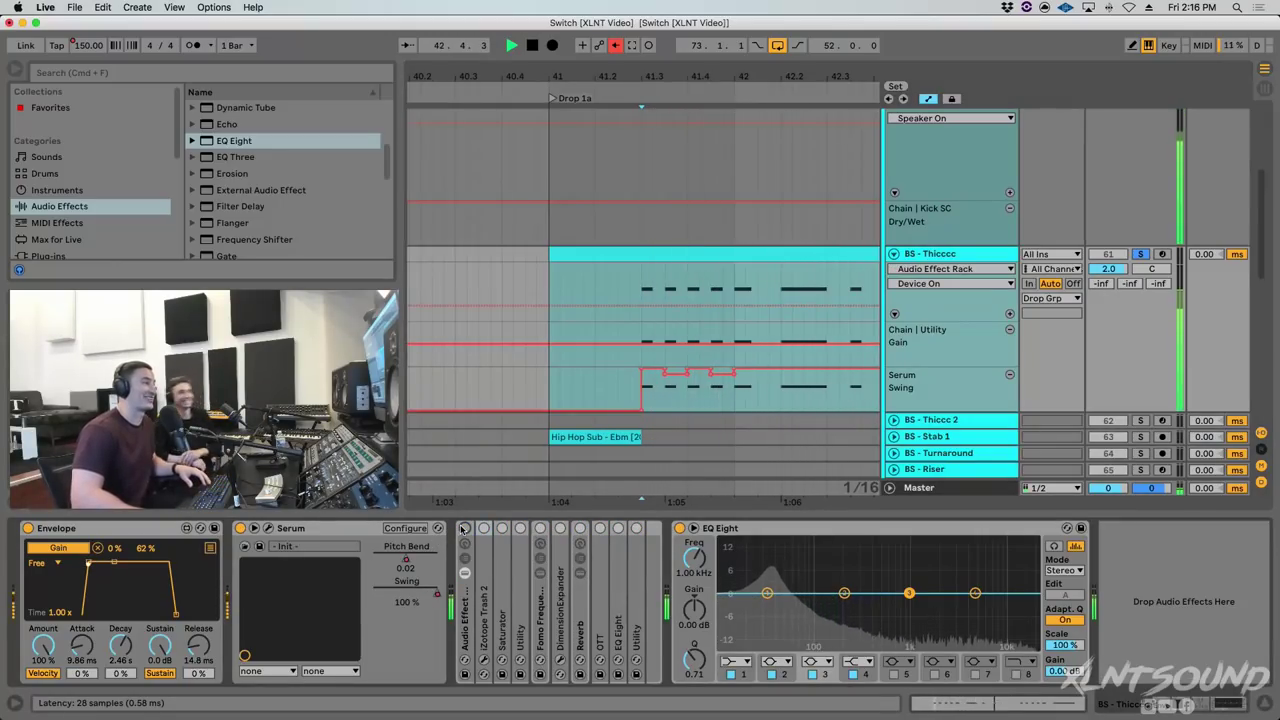
pyautogui.press('space')
pyautogui.click(463, 528)
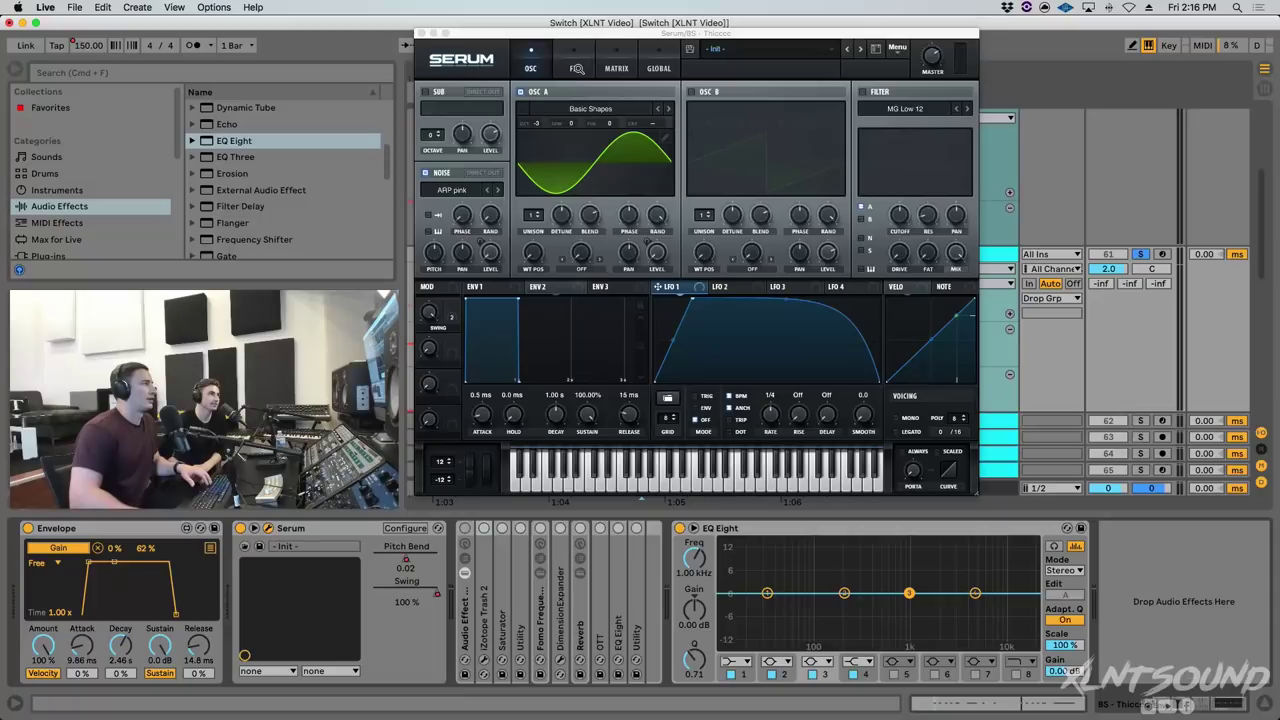
# Check Serum's FX and OSC pages, close Serum, and play the drop zoomed around bar 41.
pyautogui.click(576, 68)
pyautogui.click(531, 67)
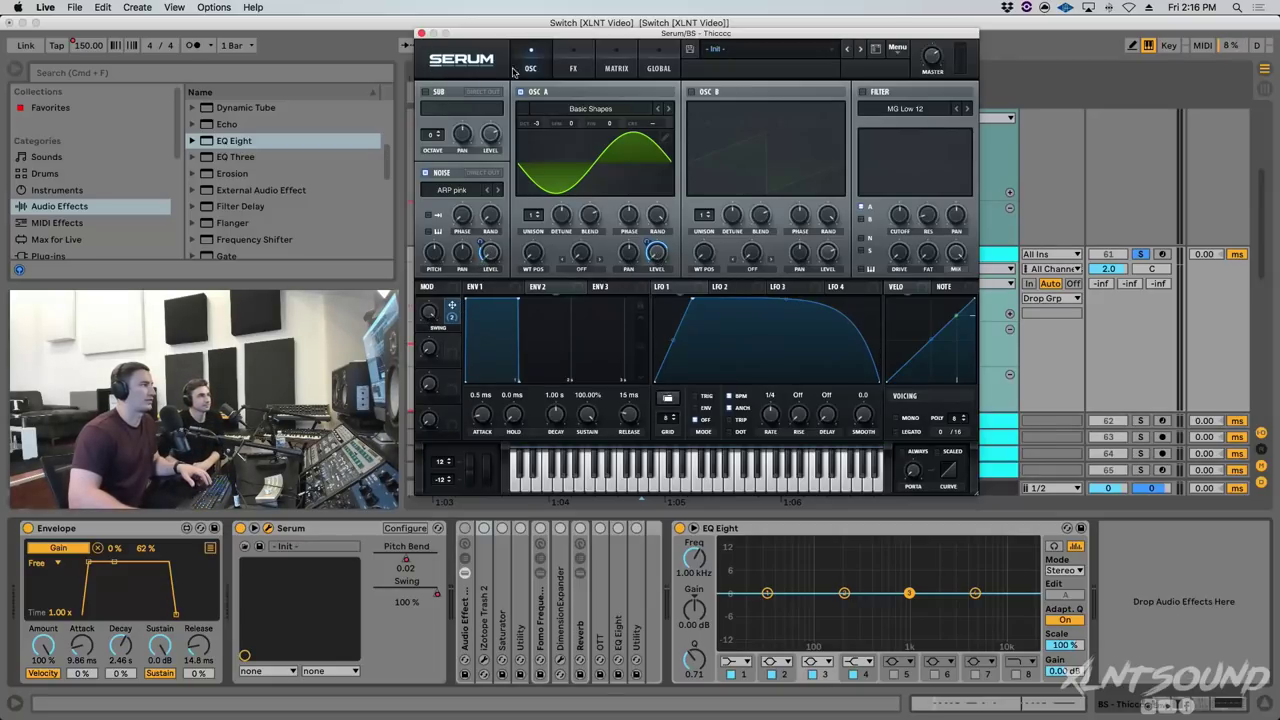
pyautogui.click(432, 50)
pyautogui.click(432, 50)
pyautogui.click(421, 33)
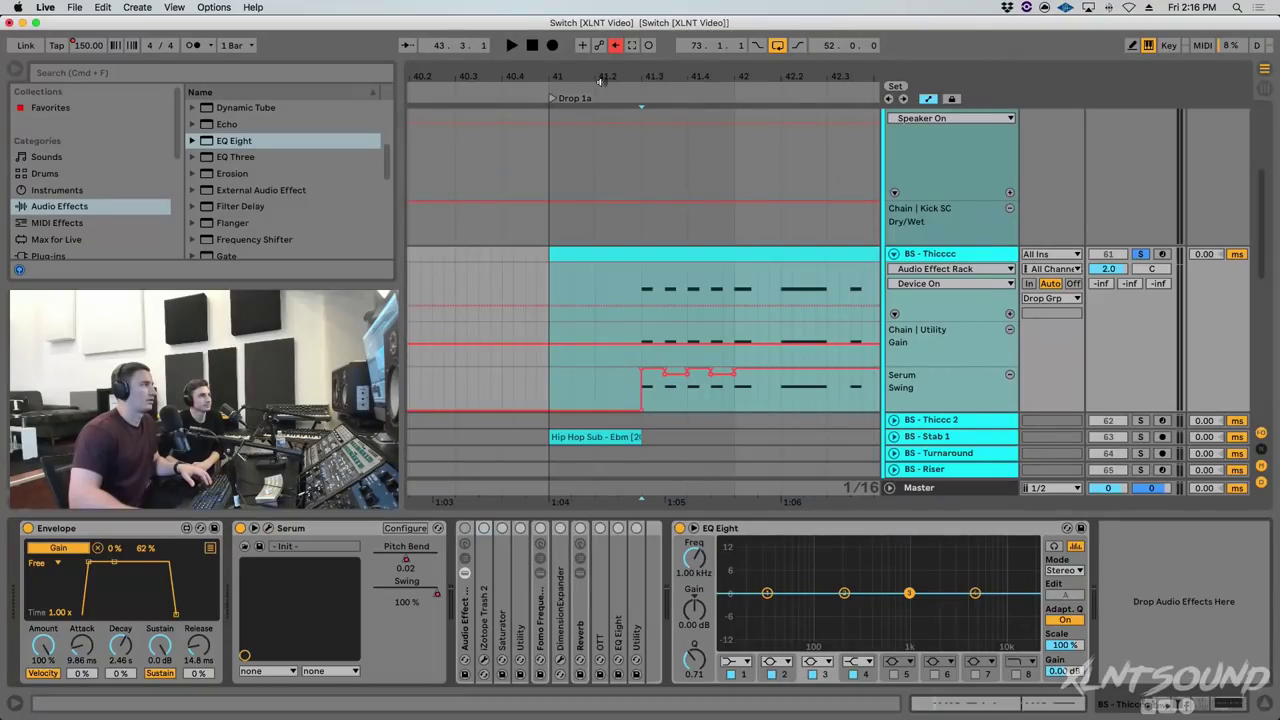
pyautogui.moveTo(632, 76); pyautogui.dragTo(645, 268)
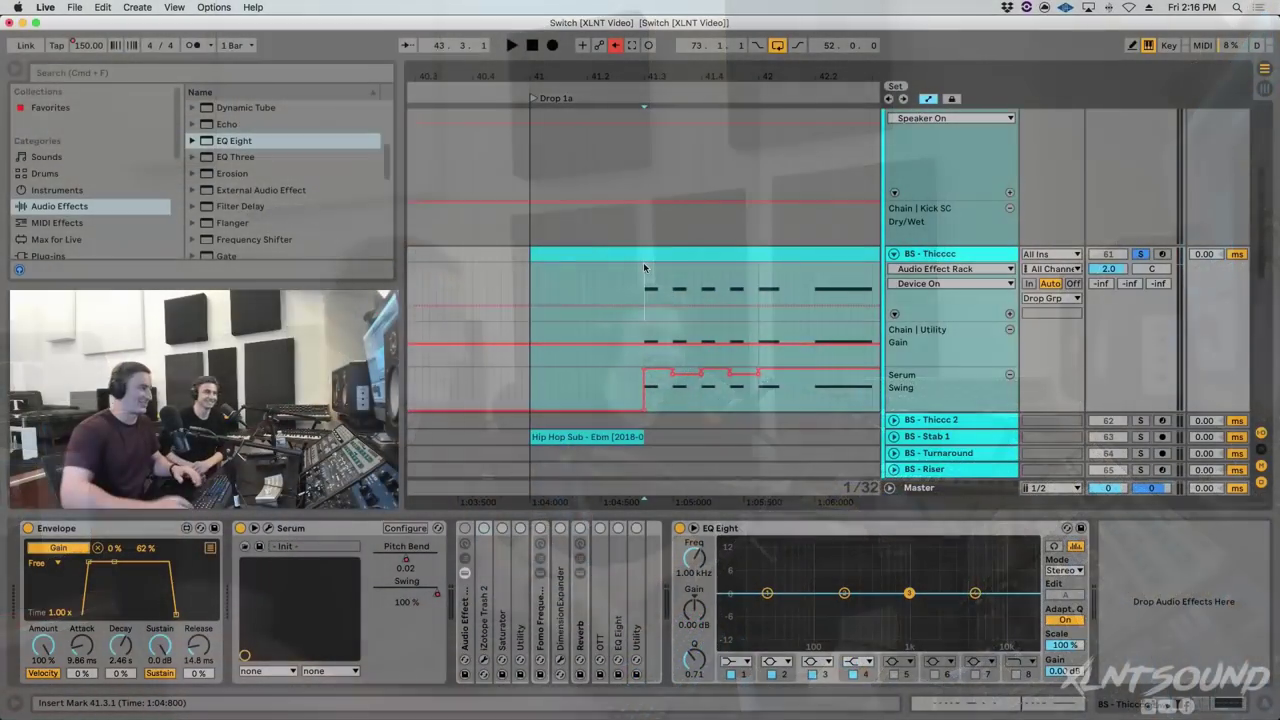
pyautogui.press('space')
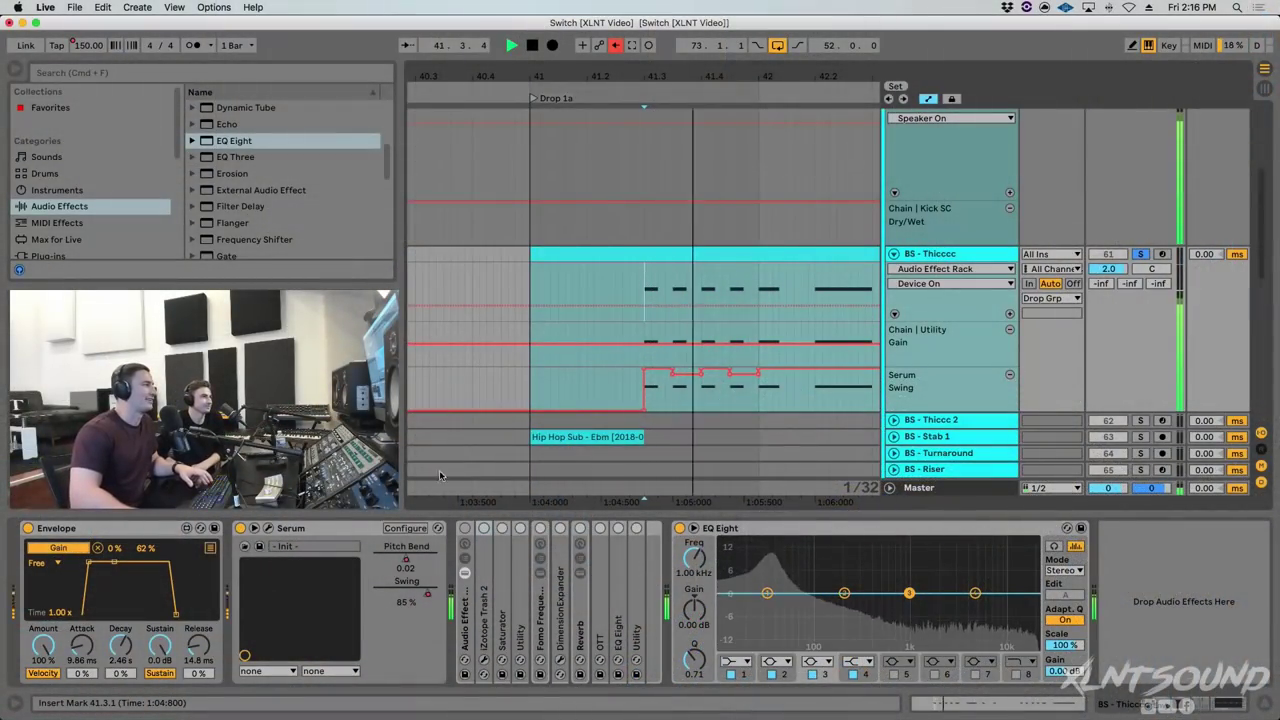
# Switch off the rack's EQ Eight, both Utilities, Reverb, DimensionExpander and Fomo Frequency Splitter.
pyautogui.press('space')
pyautogui.click(465, 537)
pyautogui.click(637, 529)
pyautogui.click(618, 529)
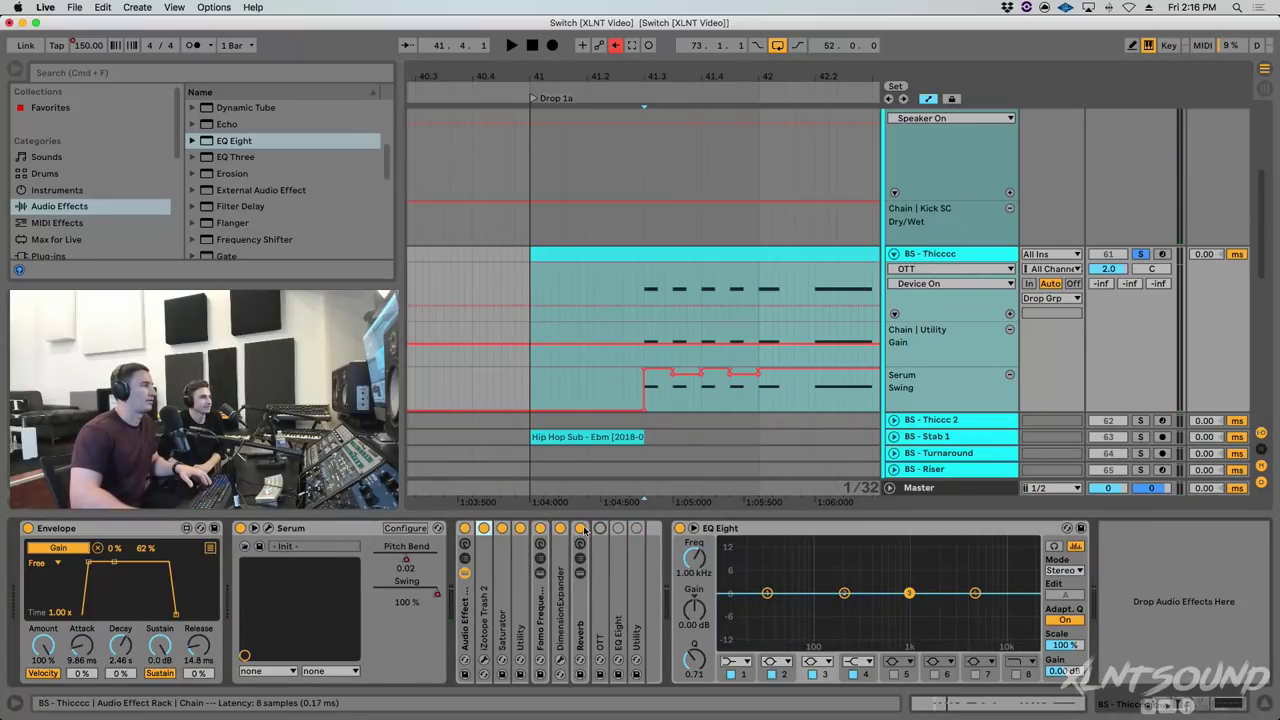
pyautogui.click(580, 529)
pyautogui.click(560, 529)
pyautogui.click(540, 529)
pyautogui.click(521, 529)
# Expand iZotope Trash 2 and open its plugin window, closing the preset manager.
pyautogui.doubleClick(484, 555)
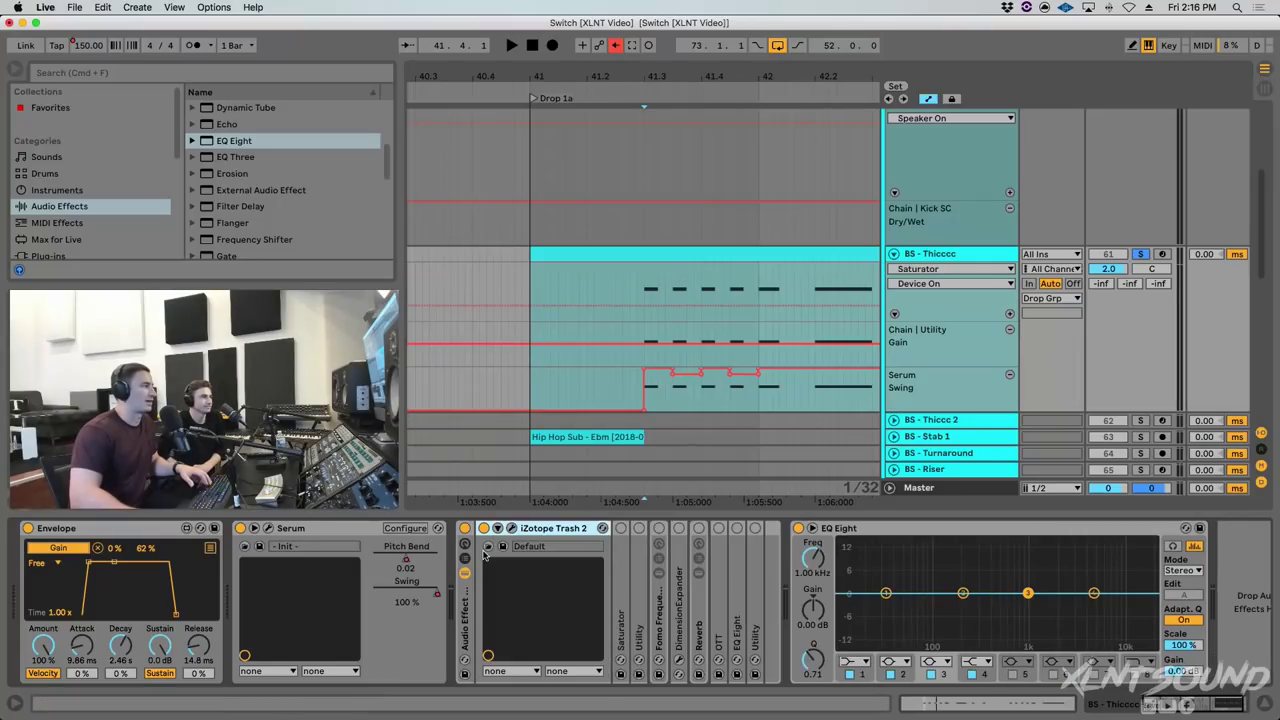
pyautogui.click(511, 529)
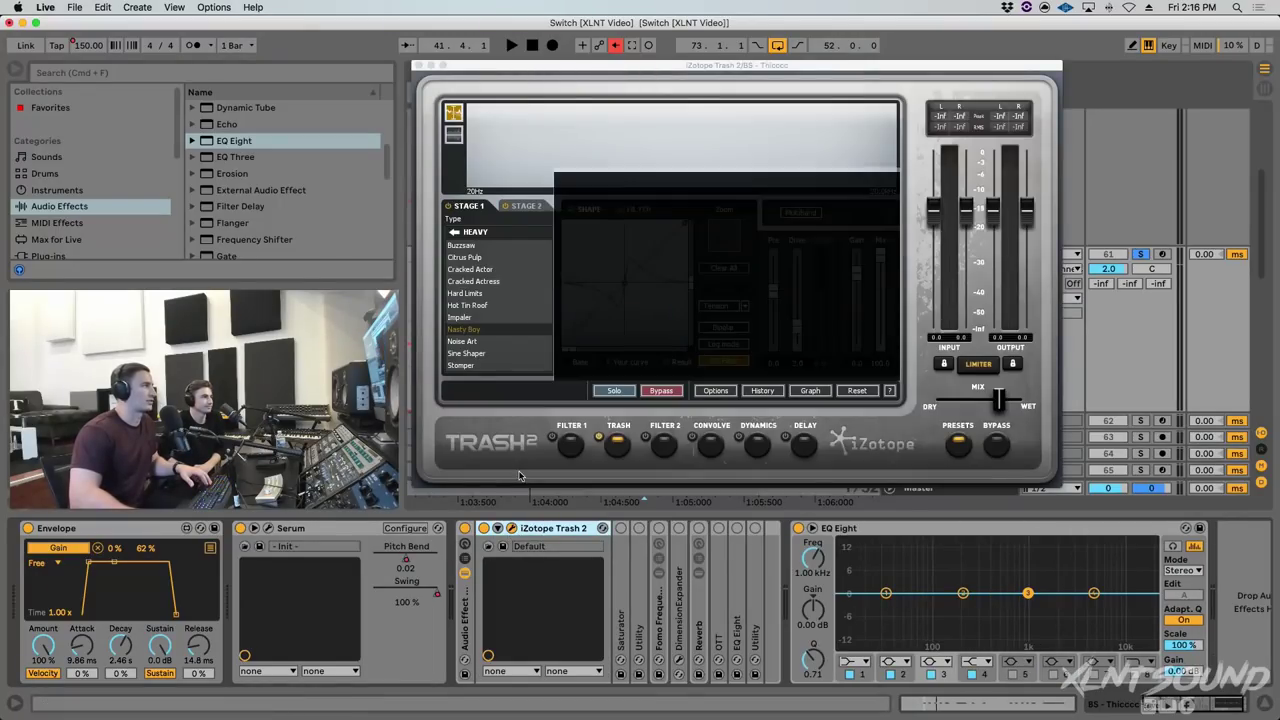
pyautogui.press('space')
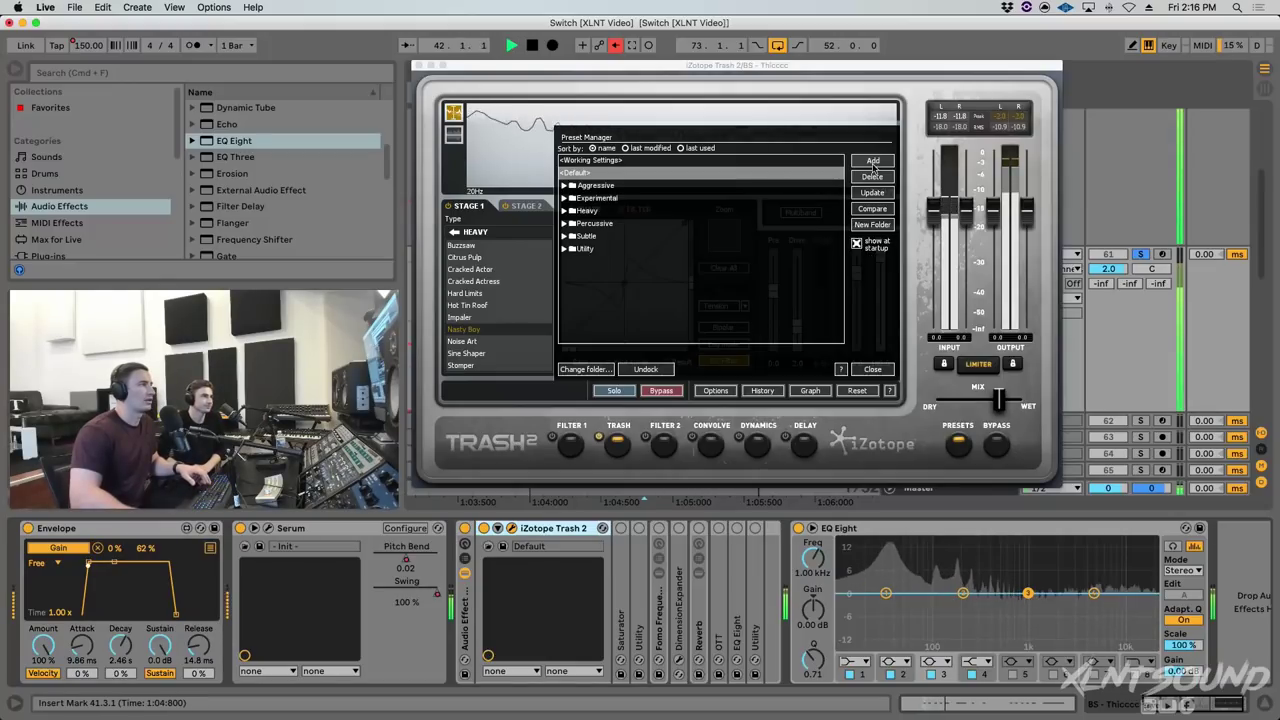
pyautogui.click(872, 369)
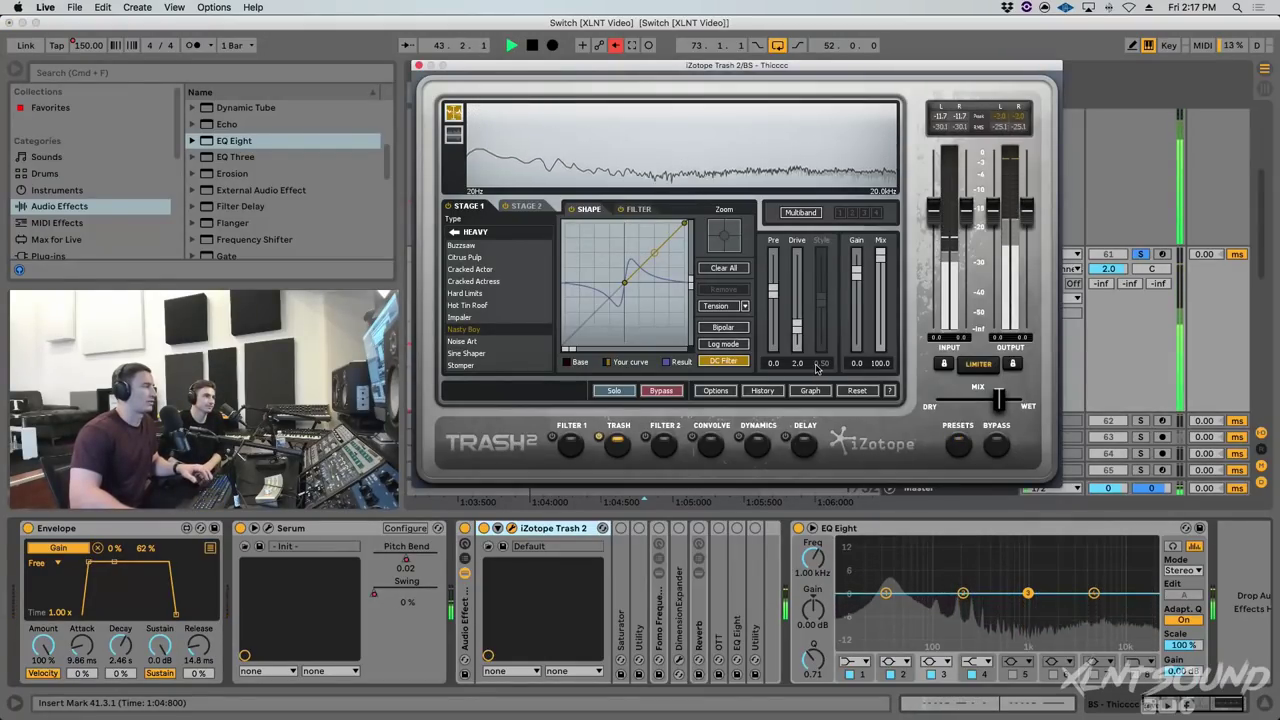
pyautogui.press('space')
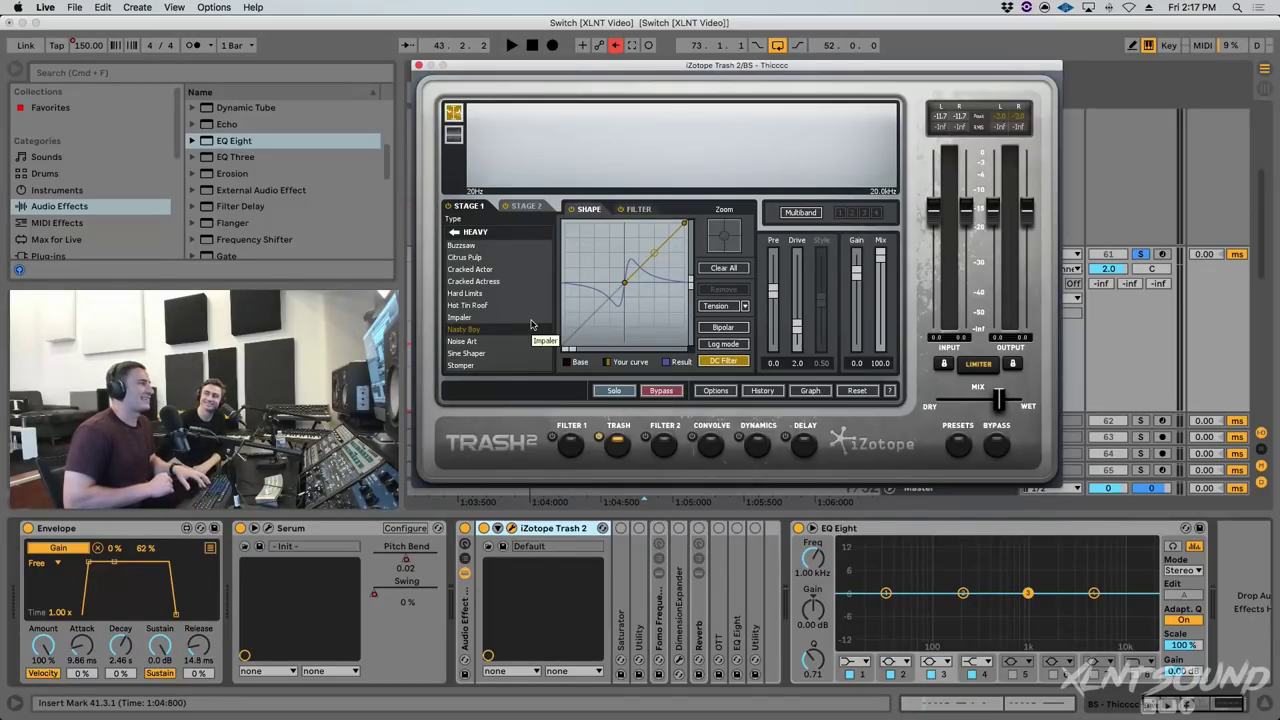
# Play the bass through Trash 2's Nasty Boy distortion several times from bar 41.
pyautogui.press('space')
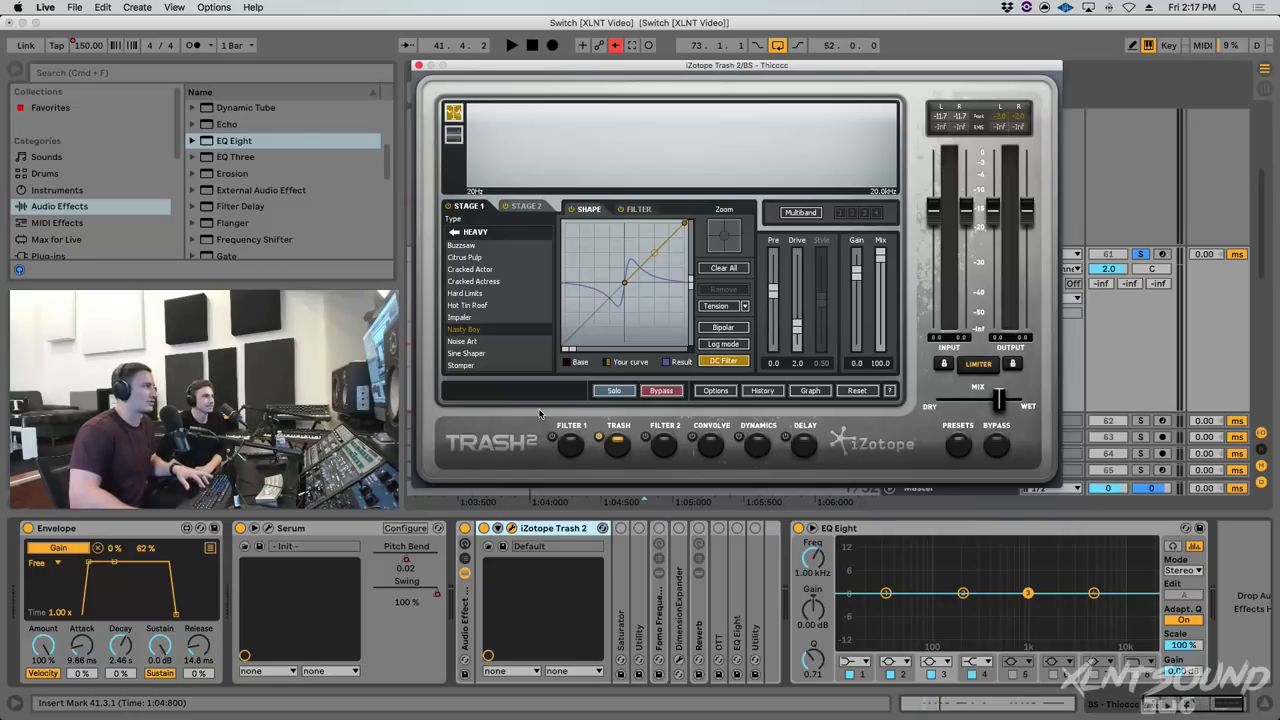
pyautogui.press('space')
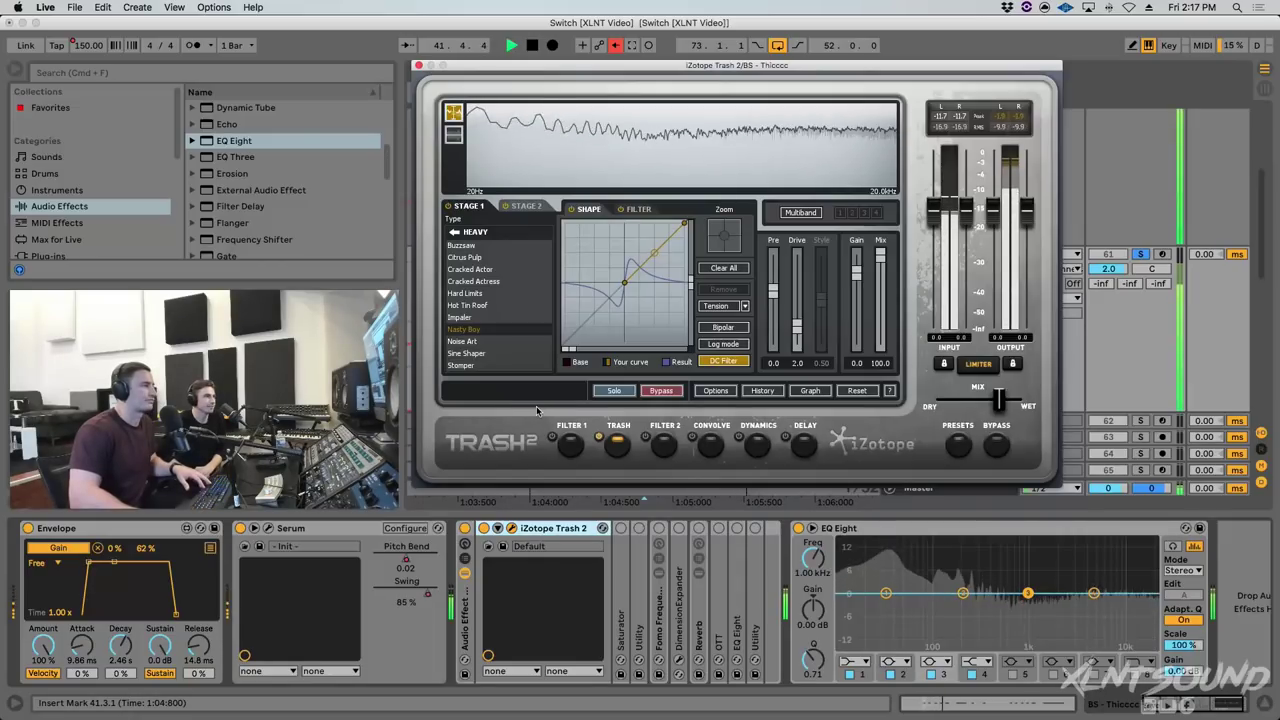
pyautogui.press('space')
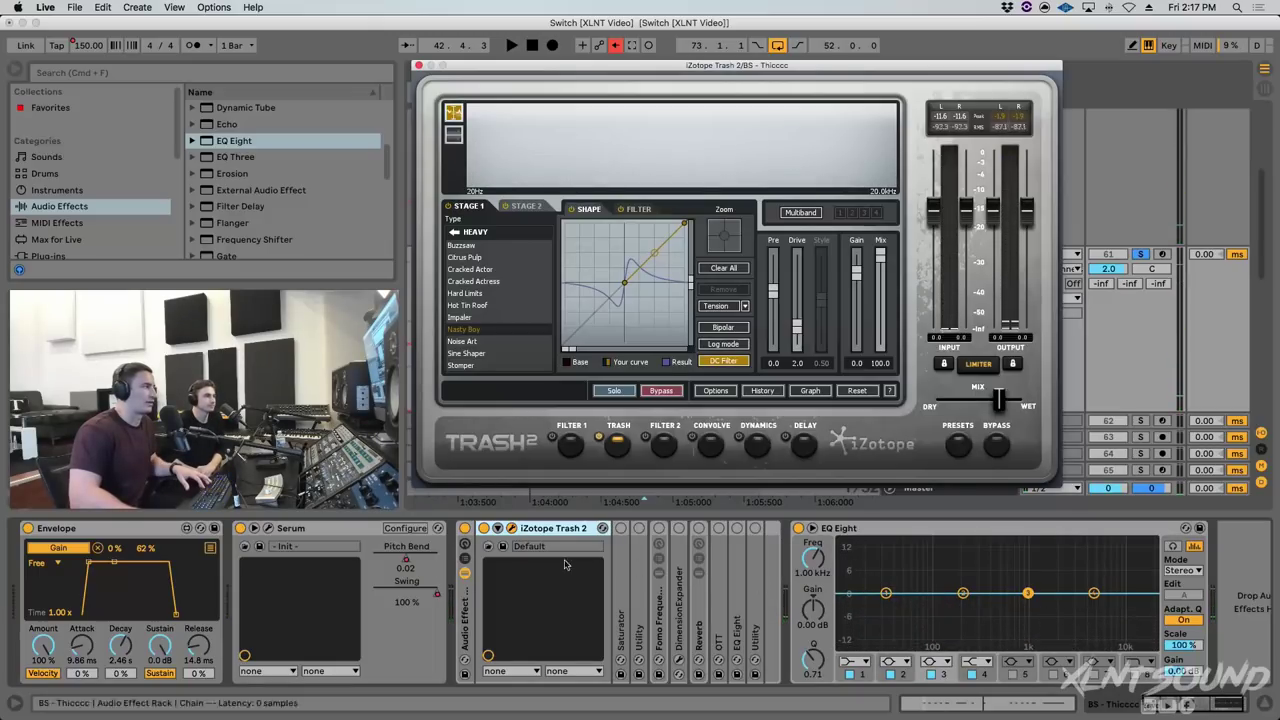
pyautogui.press('space')
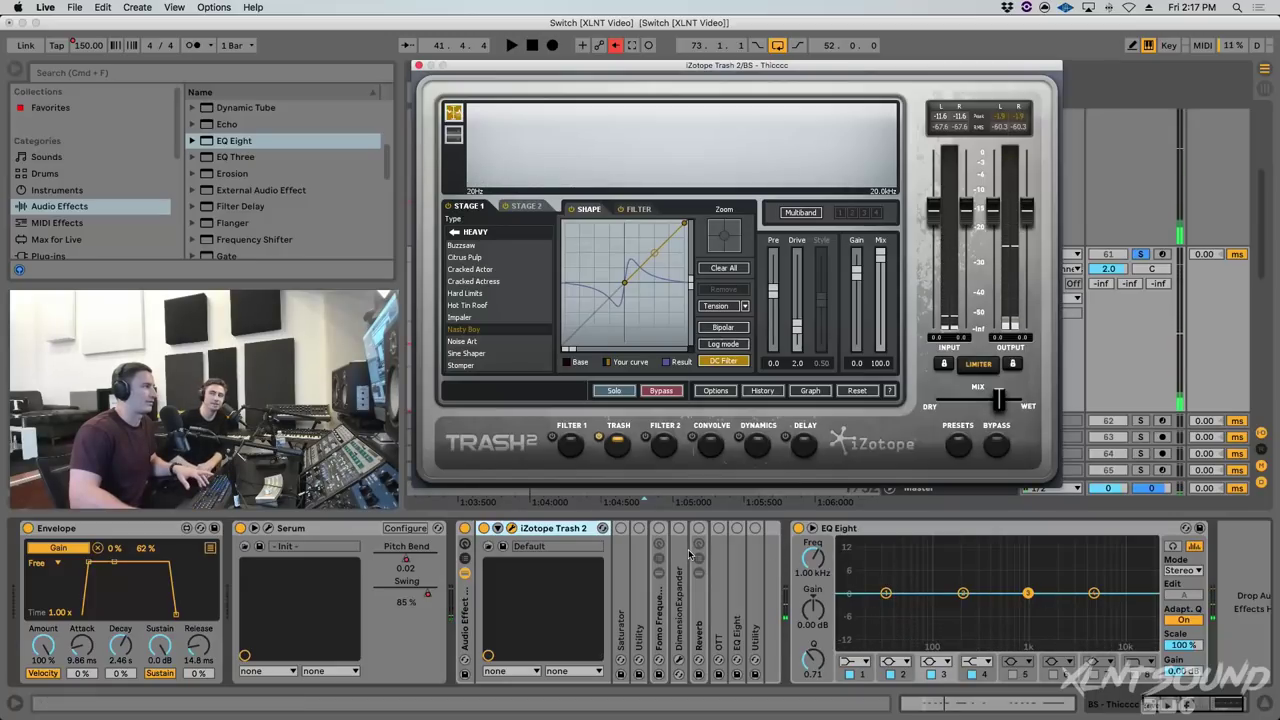
pyautogui.press('space')
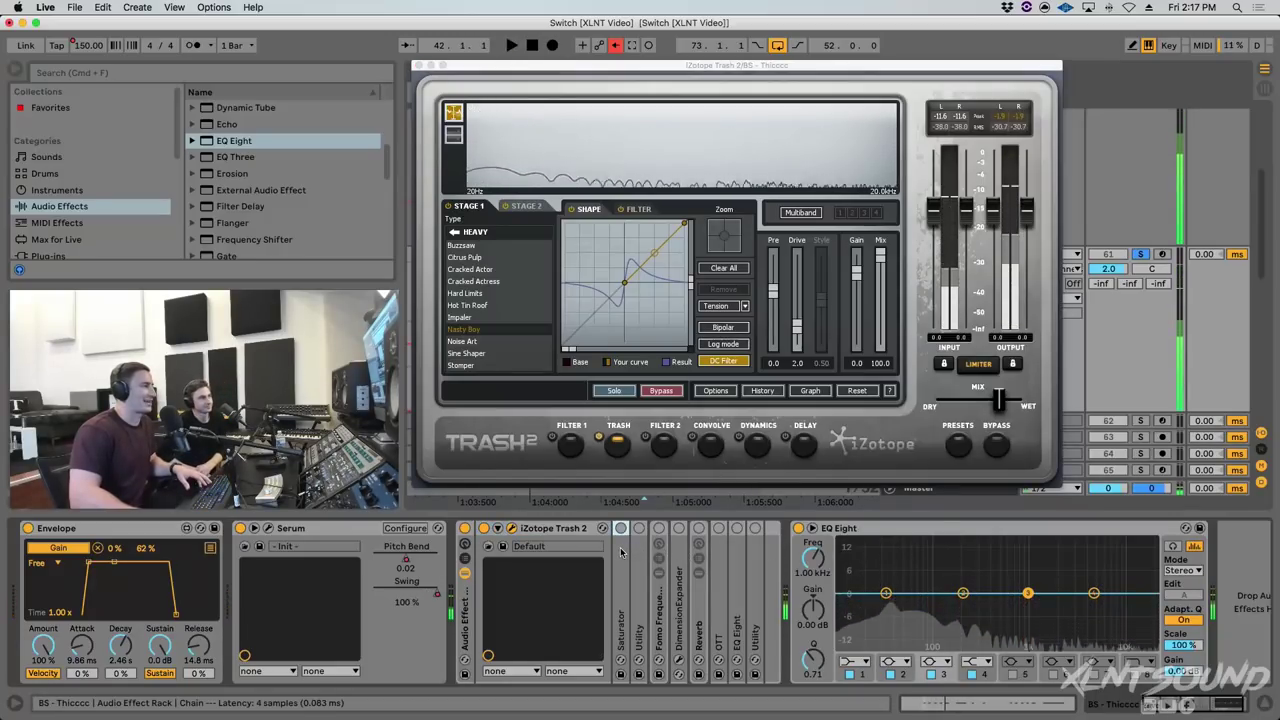
# Re-enable Saturator and Utility in the bass rack, then close the Trash 2 window.
pyautogui.click(621, 545)
pyautogui.click(621, 528)
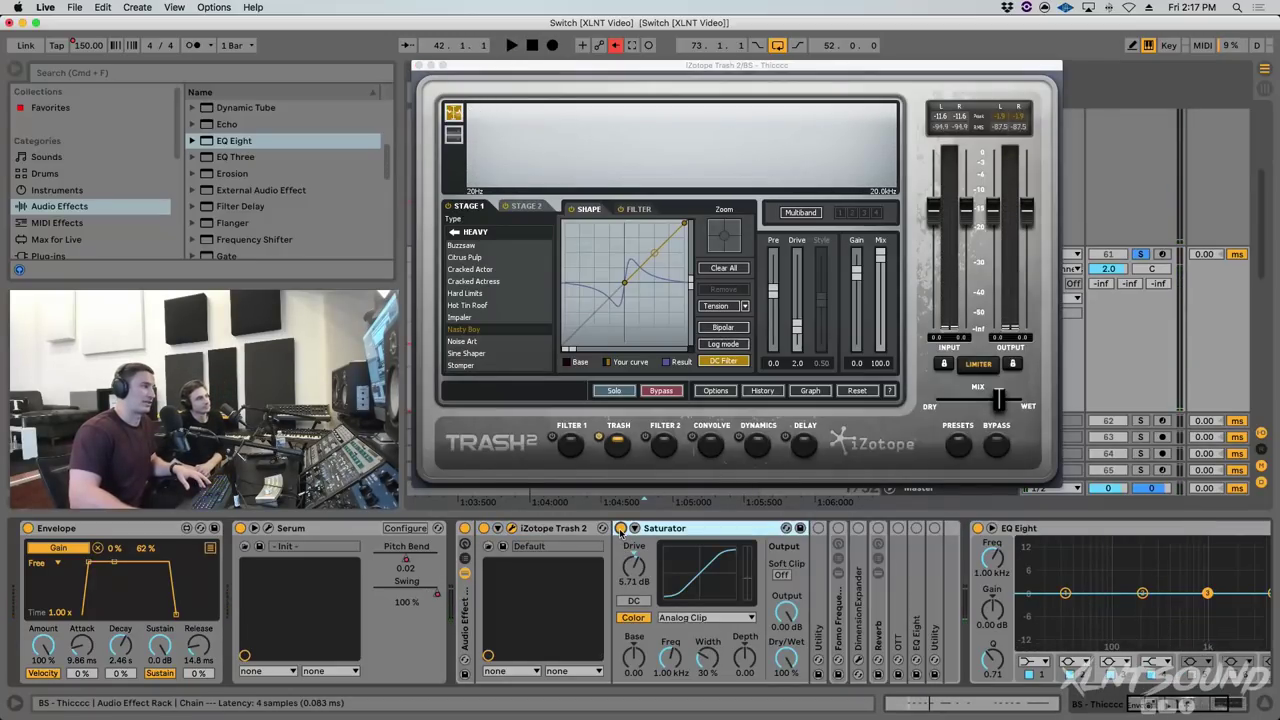
pyautogui.doubleClick(676, 531)
pyautogui.doubleClick(639, 531)
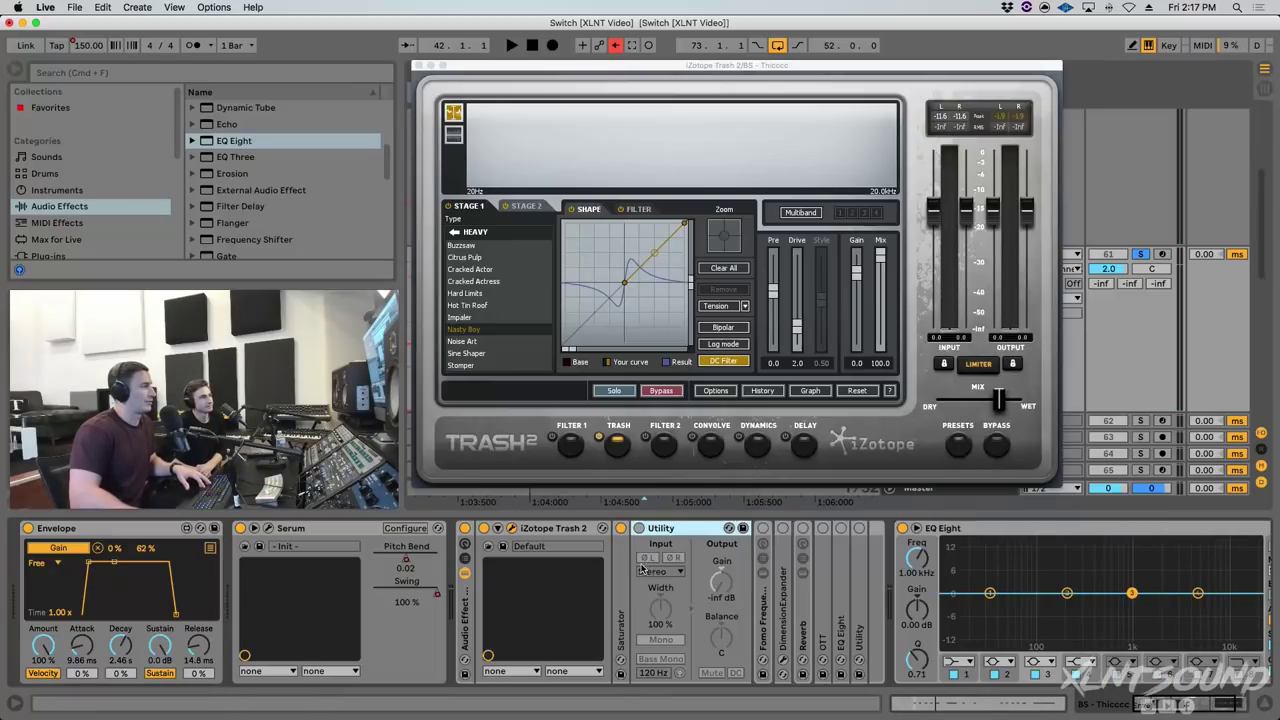
pyautogui.click(639, 529)
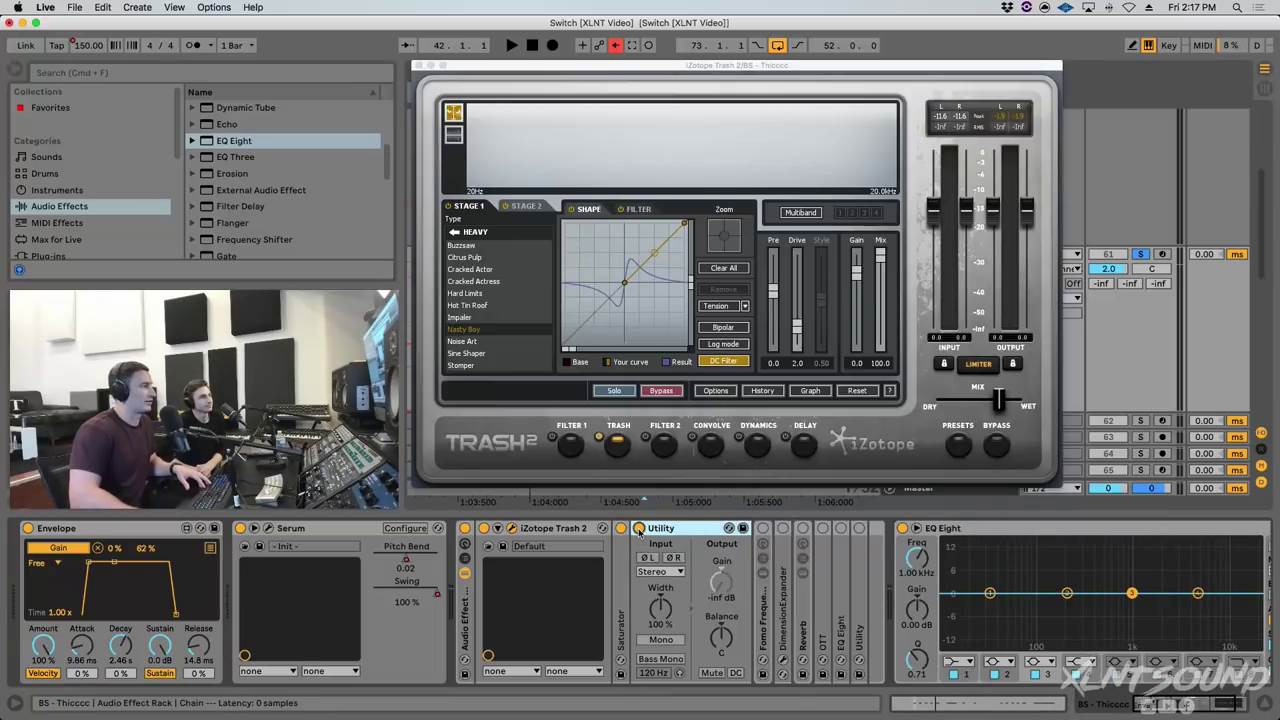
pyautogui.click(128, 528)
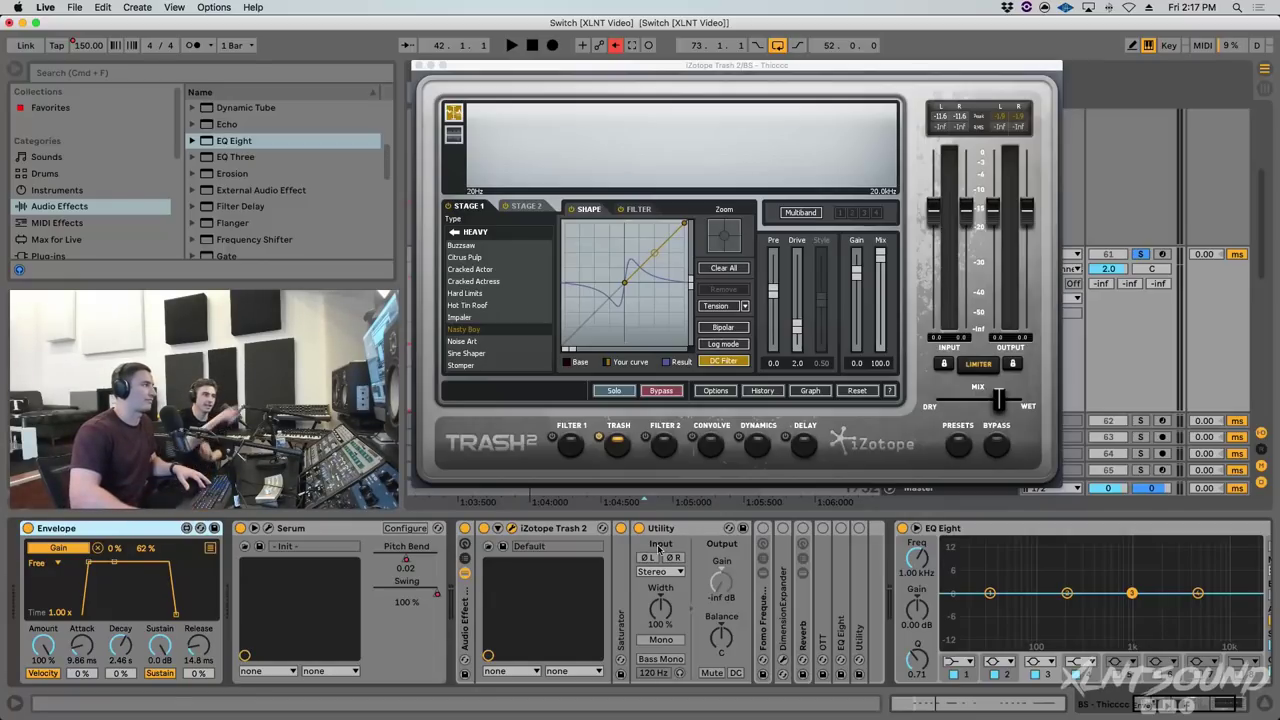
pyautogui.click(420, 66)
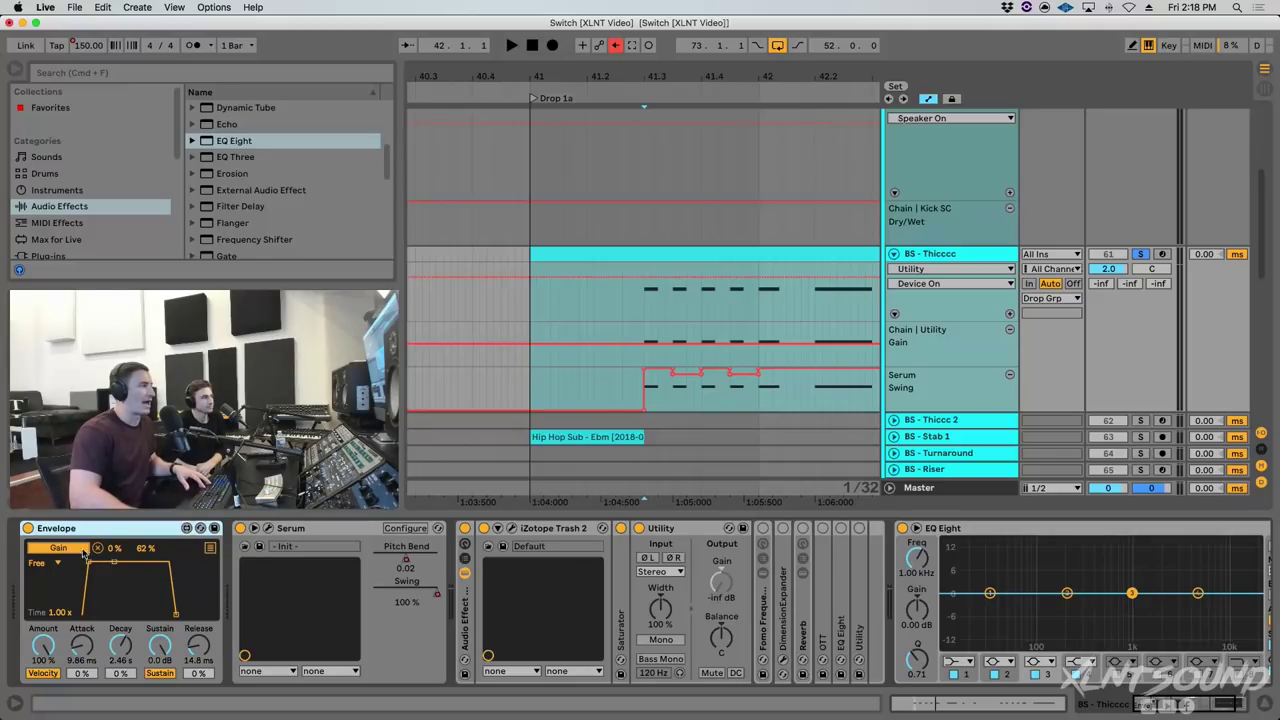
pyautogui.click(726, 582)
pyautogui.press('space')
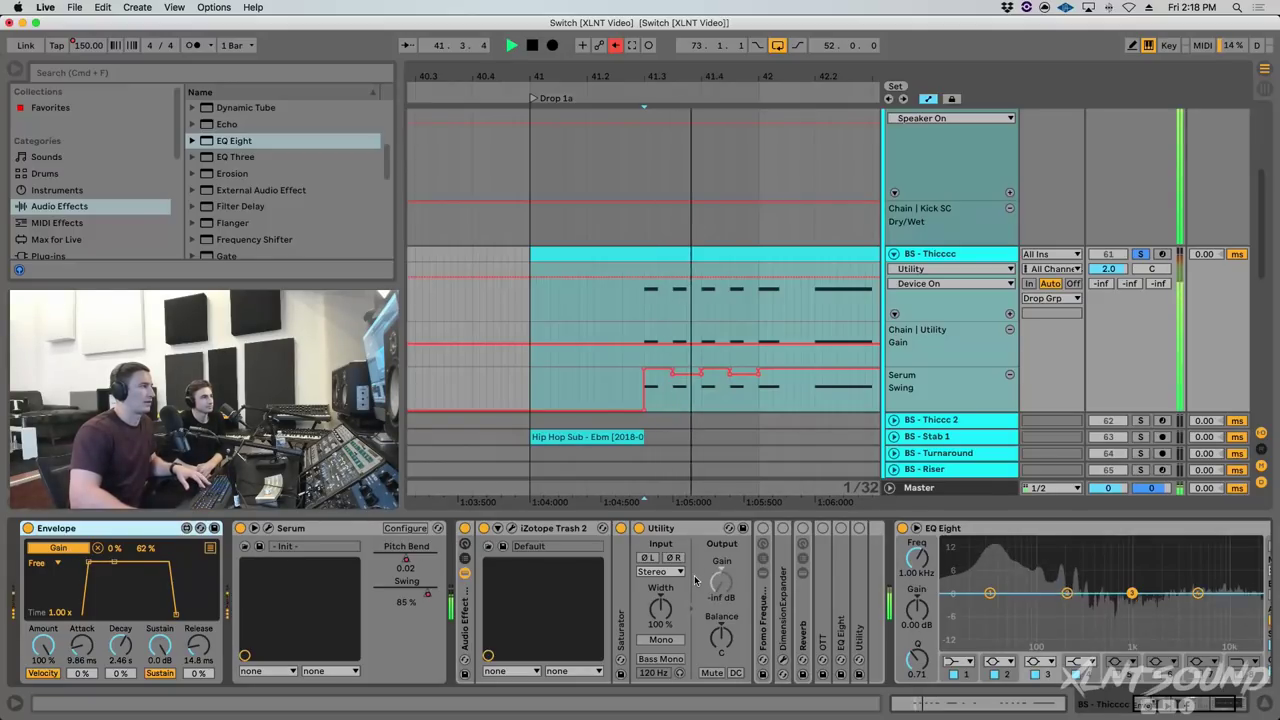
pyautogui.click(268, 528)
pyautogui.click(691, 289)
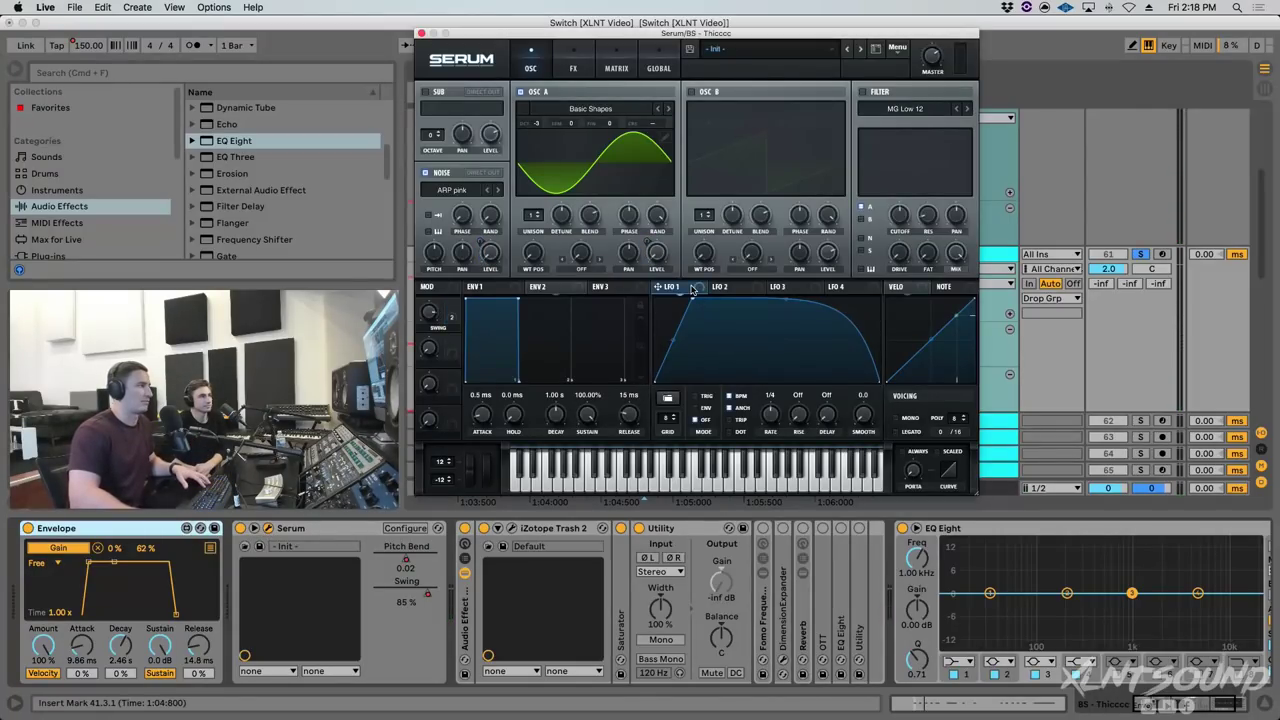
pyautogui.moveTo(670, 264); pyautogui.dragTo(679, 297)
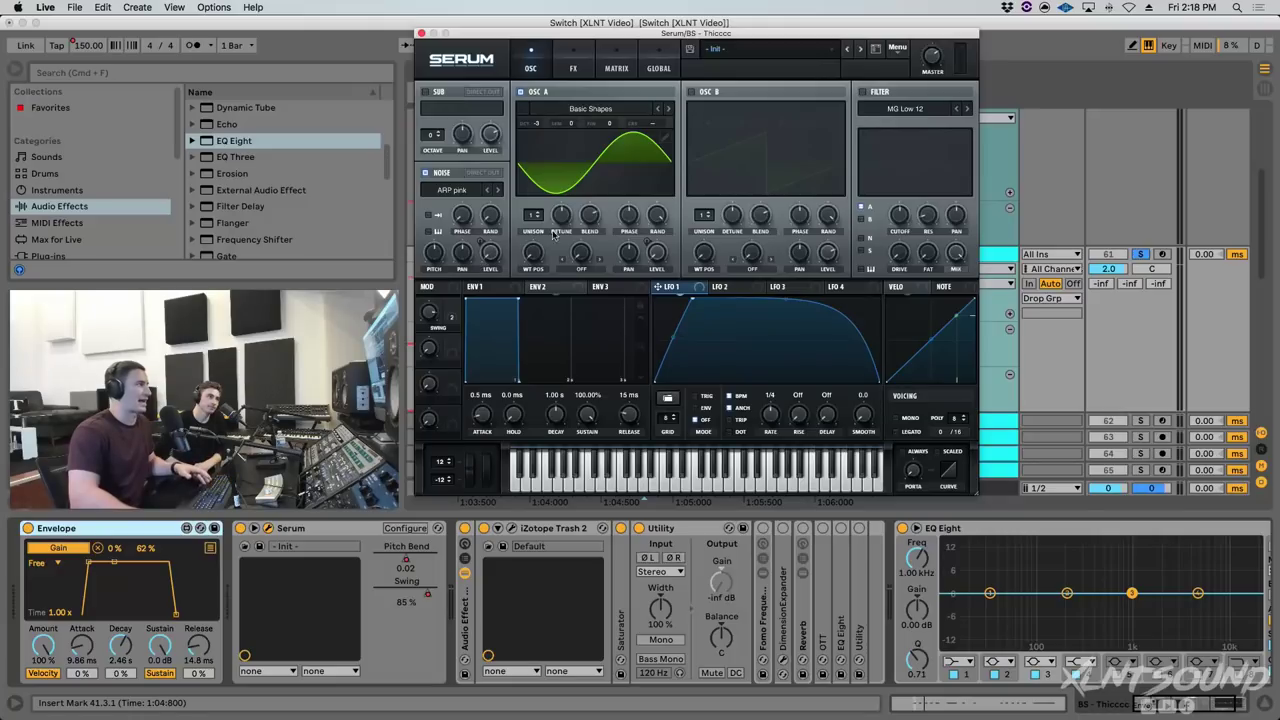
pyautogui.click(420, 34)
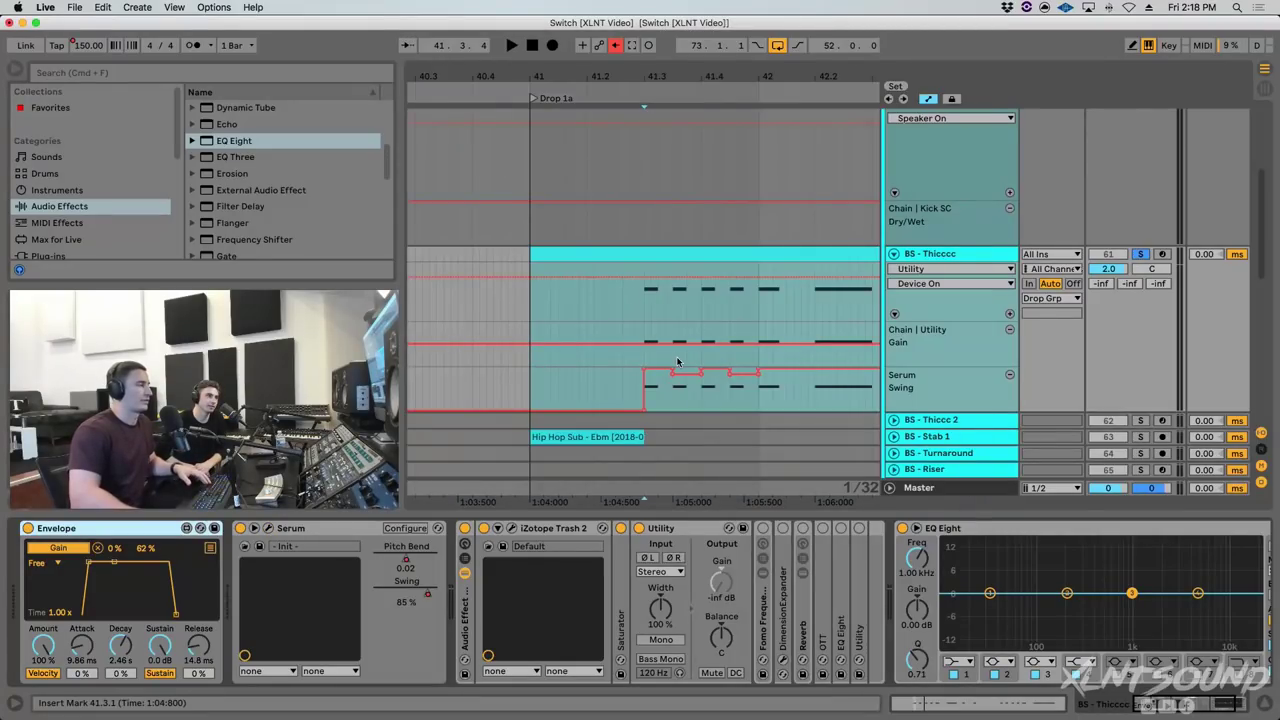
pyautogui.click(640, 529)
pyautogui.press('space')
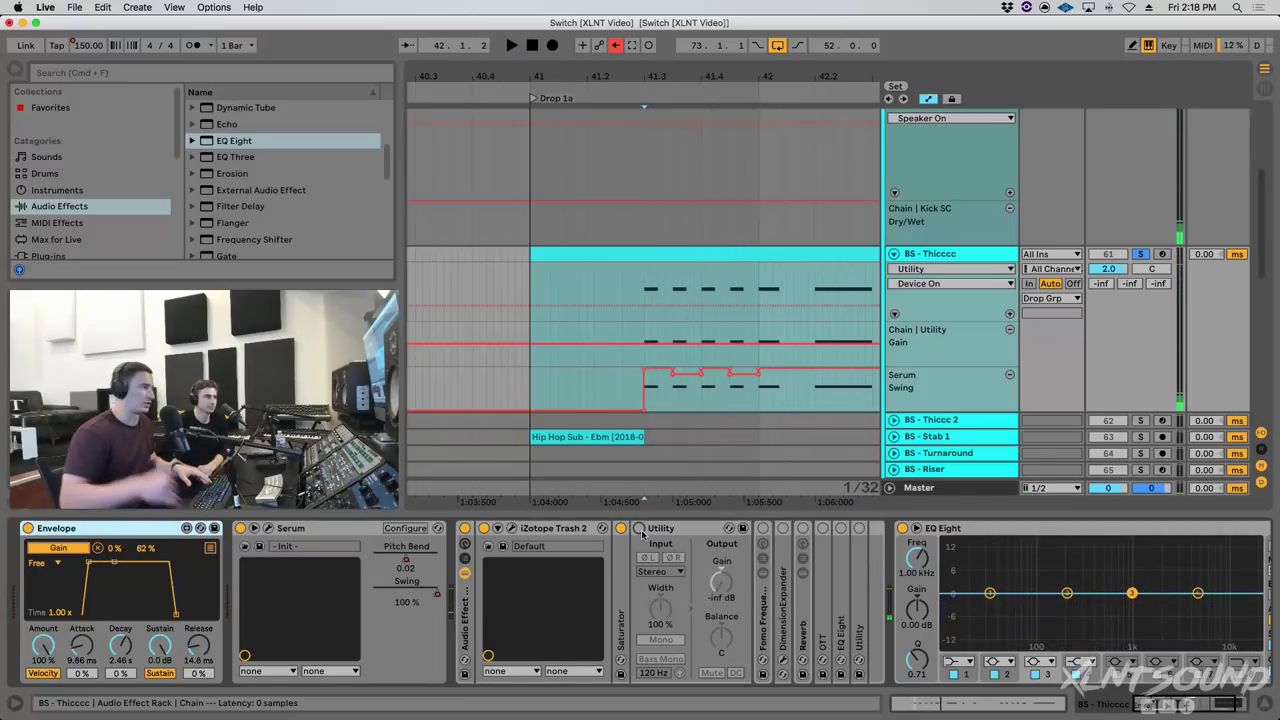
# Switch on the Fomo Frequency Splitter and expand it.
pyautogui.press('space')
pyautogui.doubleClick(660, 530)
pyautogui.click(660, 529)
pyautogui.press('space')
pyautogui.doubleClick(663, 604)
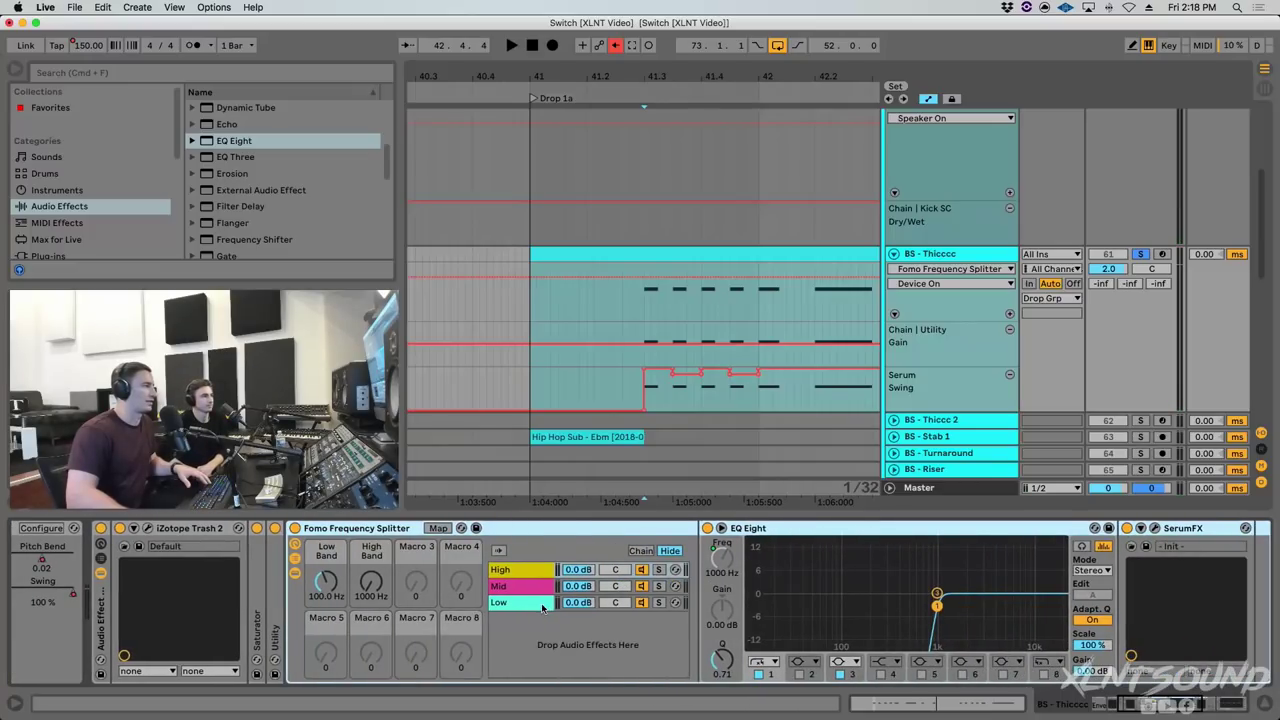
# Browse the devices on the splitter's Low, Mid and High band chains.
pyautogui.click(519, 605)
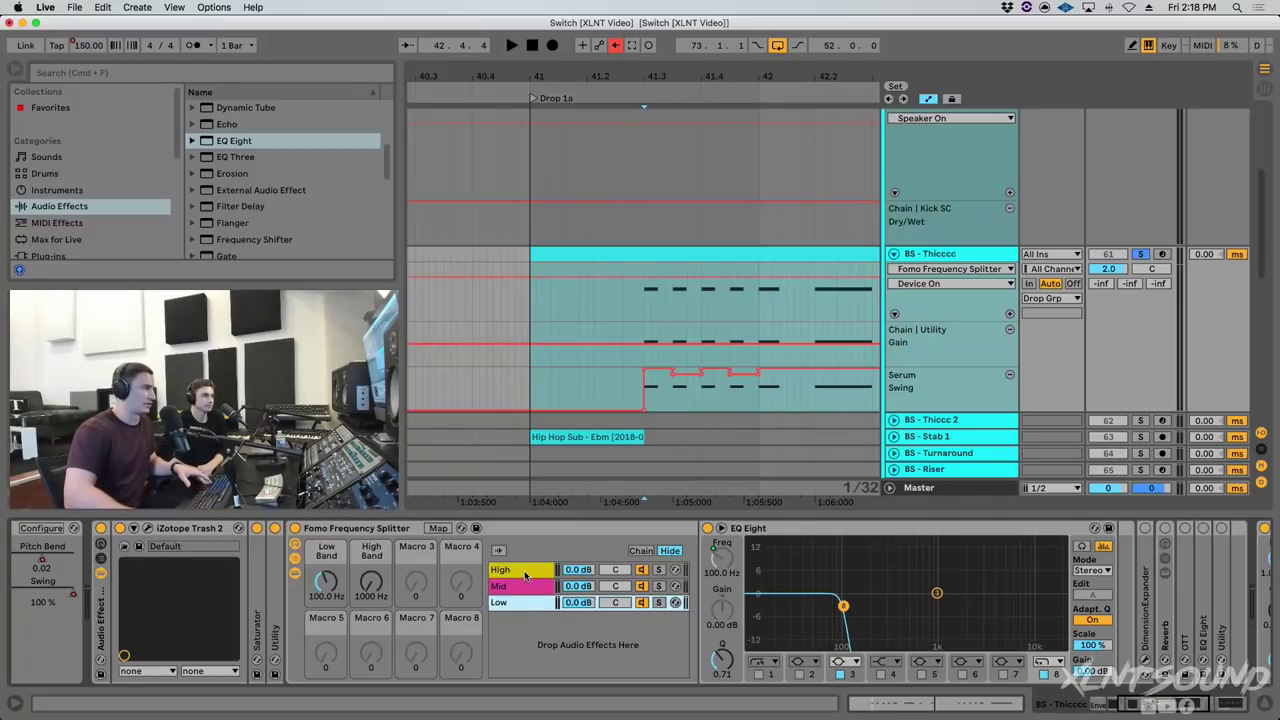
pyautogui.rightClick(560, 650)
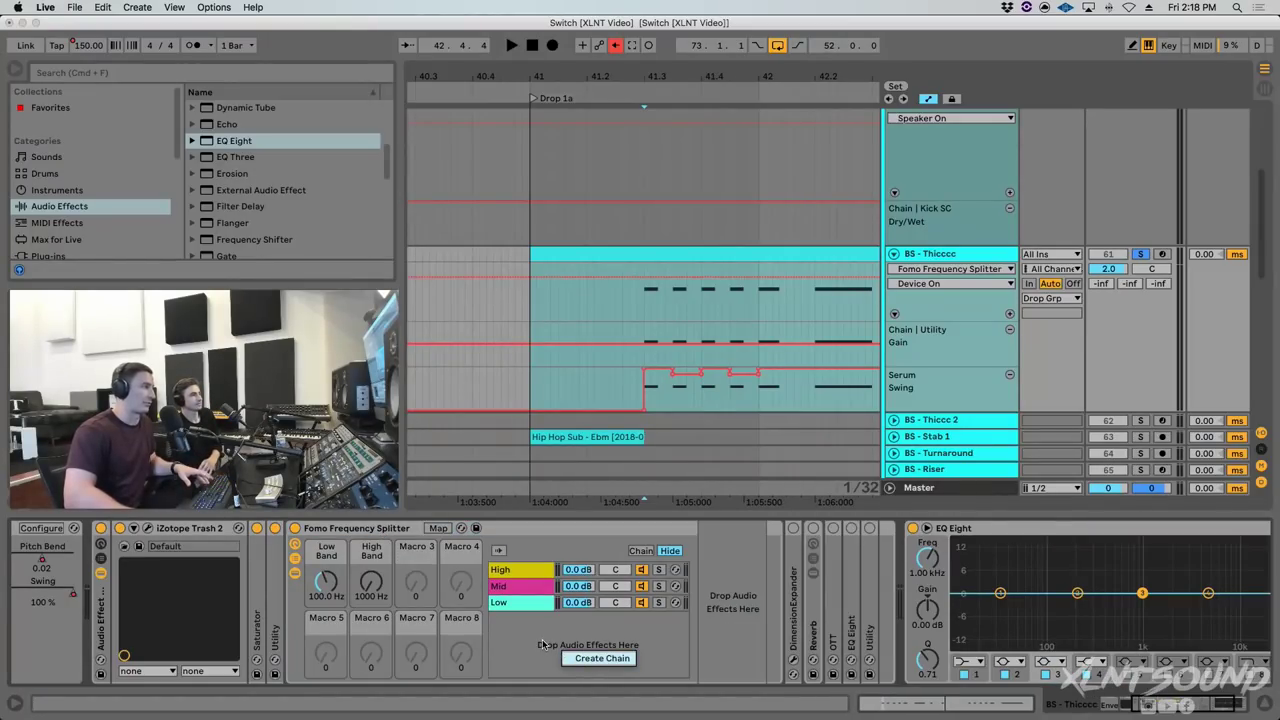
pyautogui.click(541, 645)
pyautogui.click(518, 603)
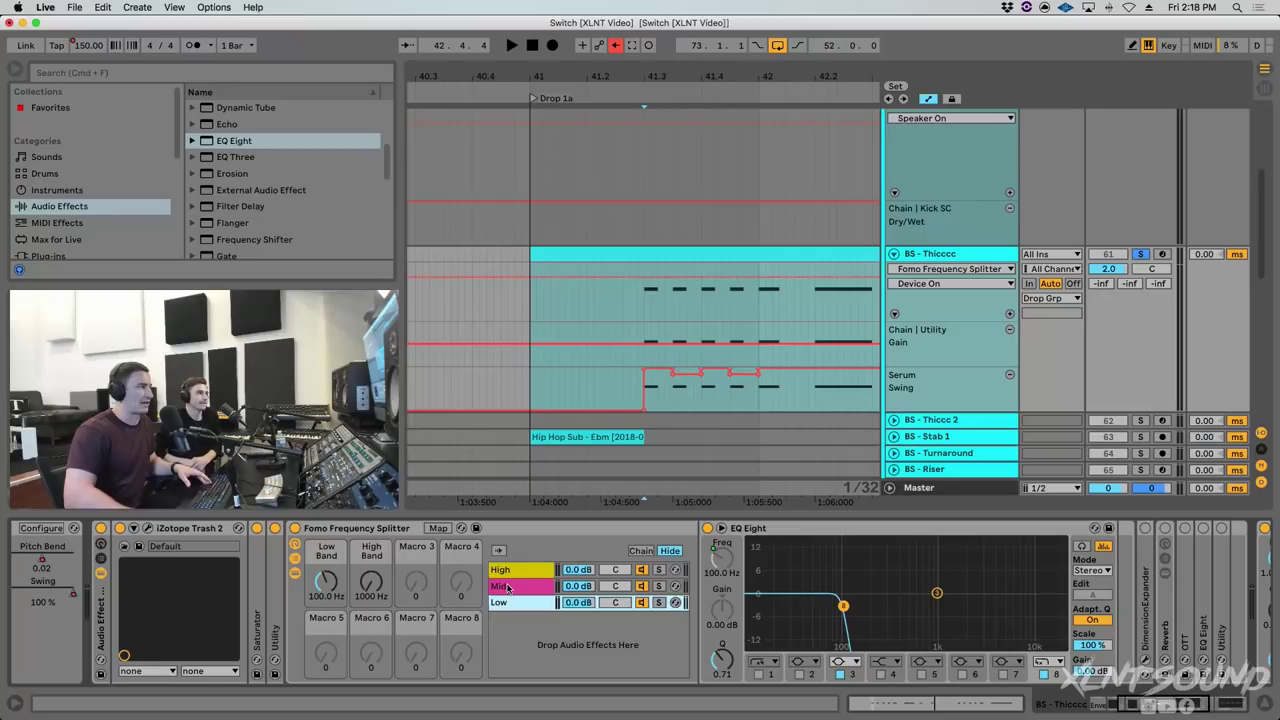
pyautogui.click(507, 587)
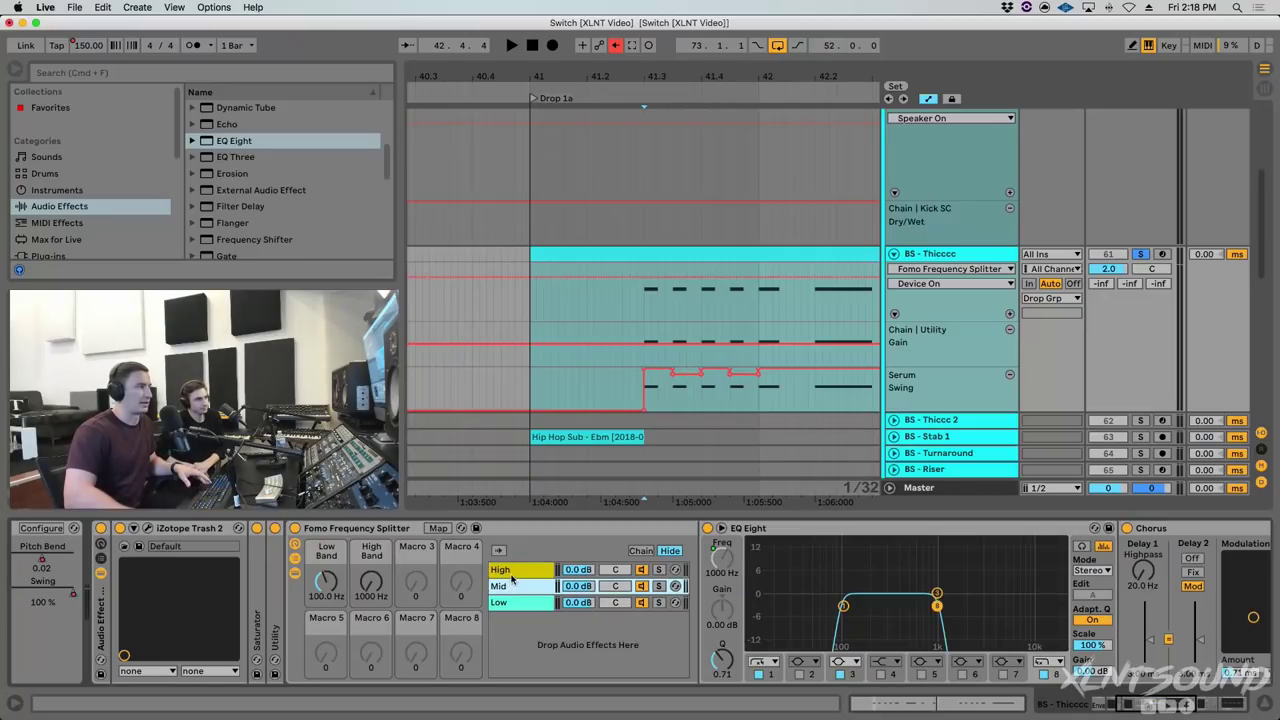
pyautogui.click(510, 572)
pyautogui.click(522, 603)
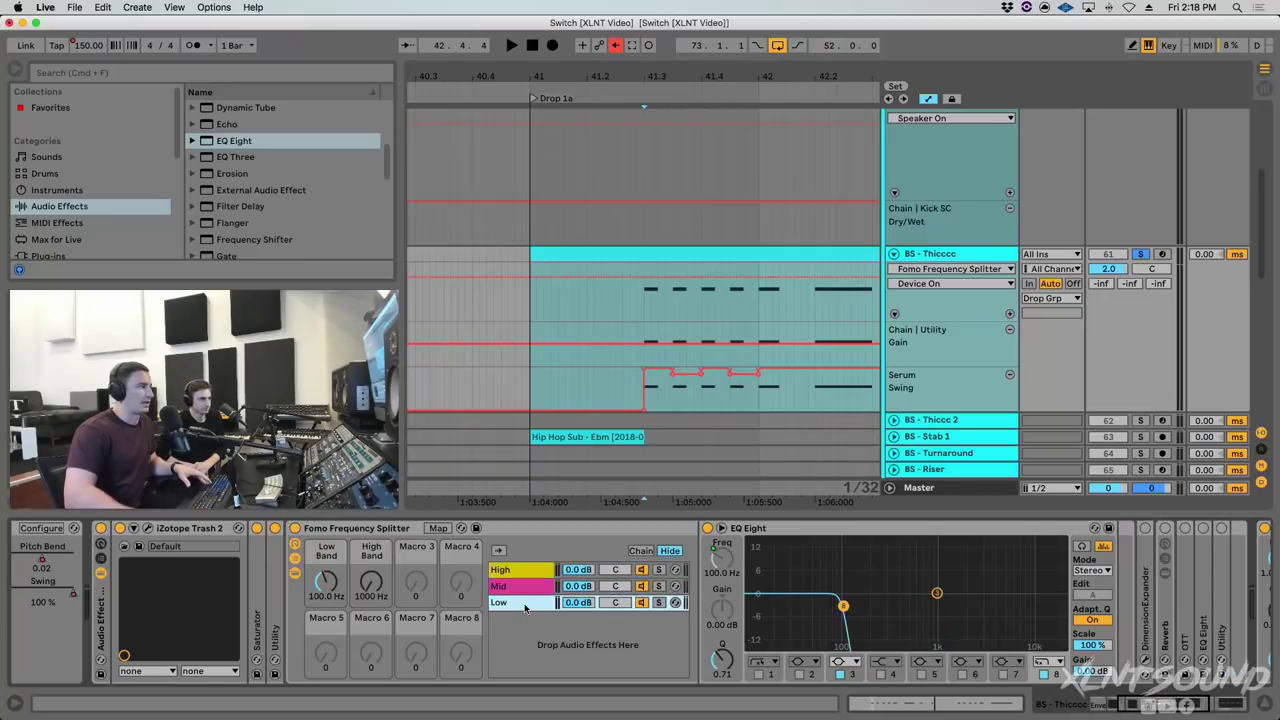
# Move the Low Band macro from 100 Hz to 173 Hz, then reveal and hide the macro mappings.
pyautogui.click(336, 587)
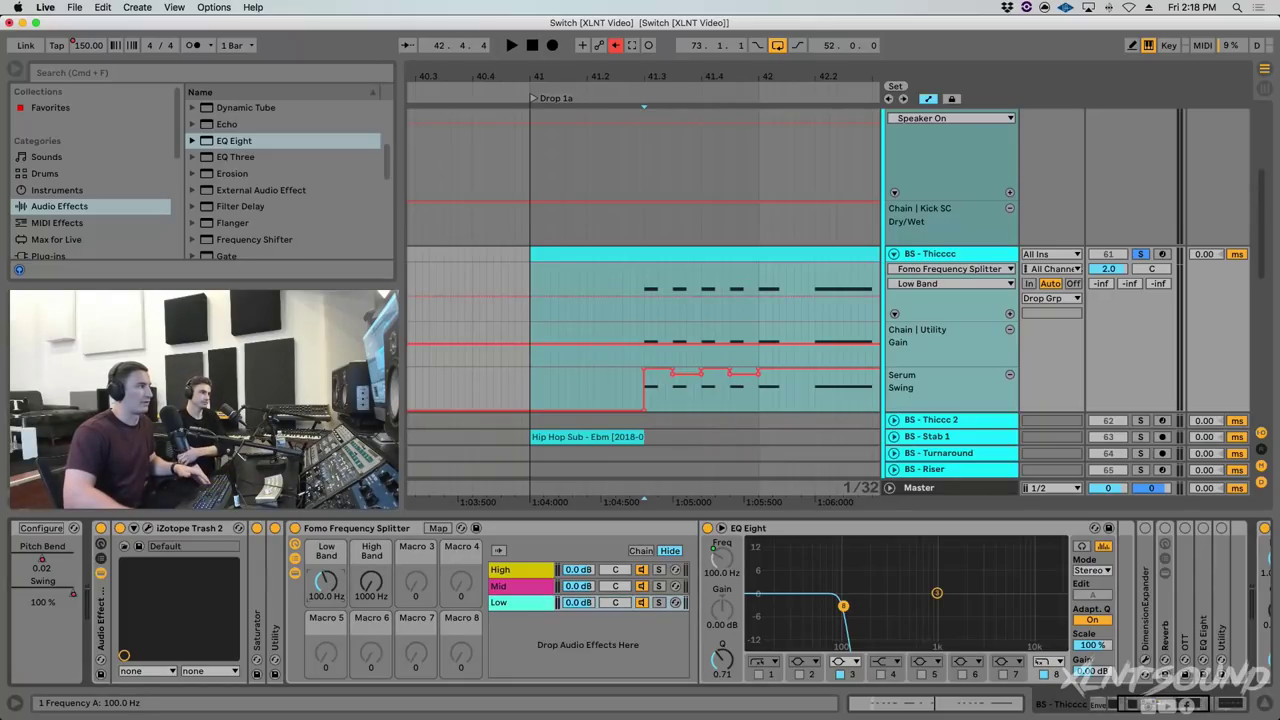
pyautogui.moveTo(326, 582)
pyautogui.mouseDown()
pyautogui.moveTo(326, 566)
pyautogui.moveTo(330, 597)
pyautogui.mouseUp()
pyautogui.click(519, 589)
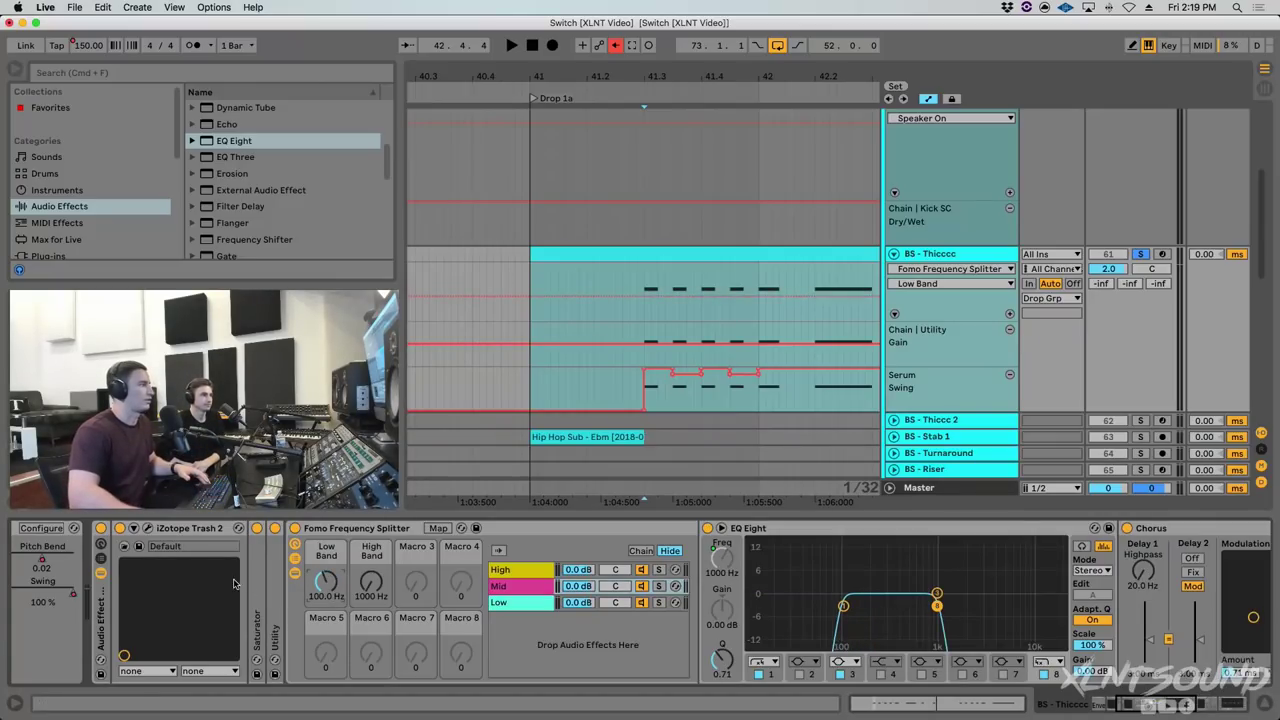
pyautogui.click(437, 528)
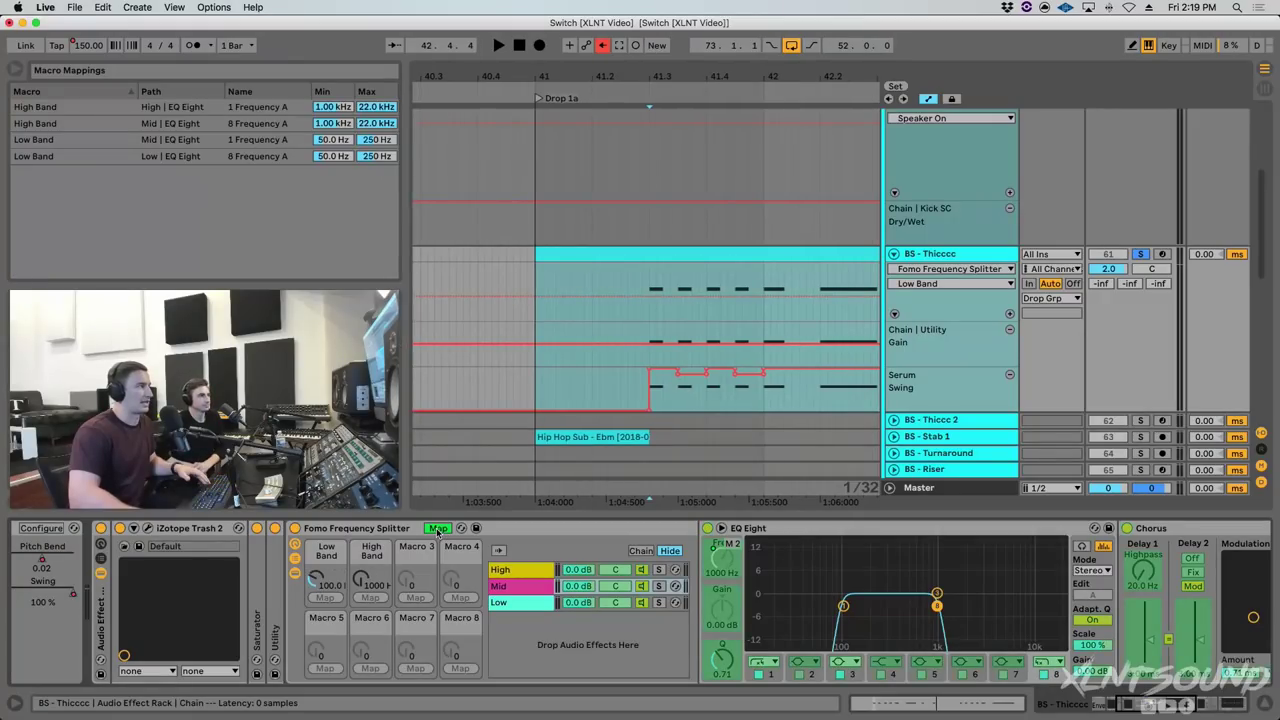
pyautogui.click(437, 528)
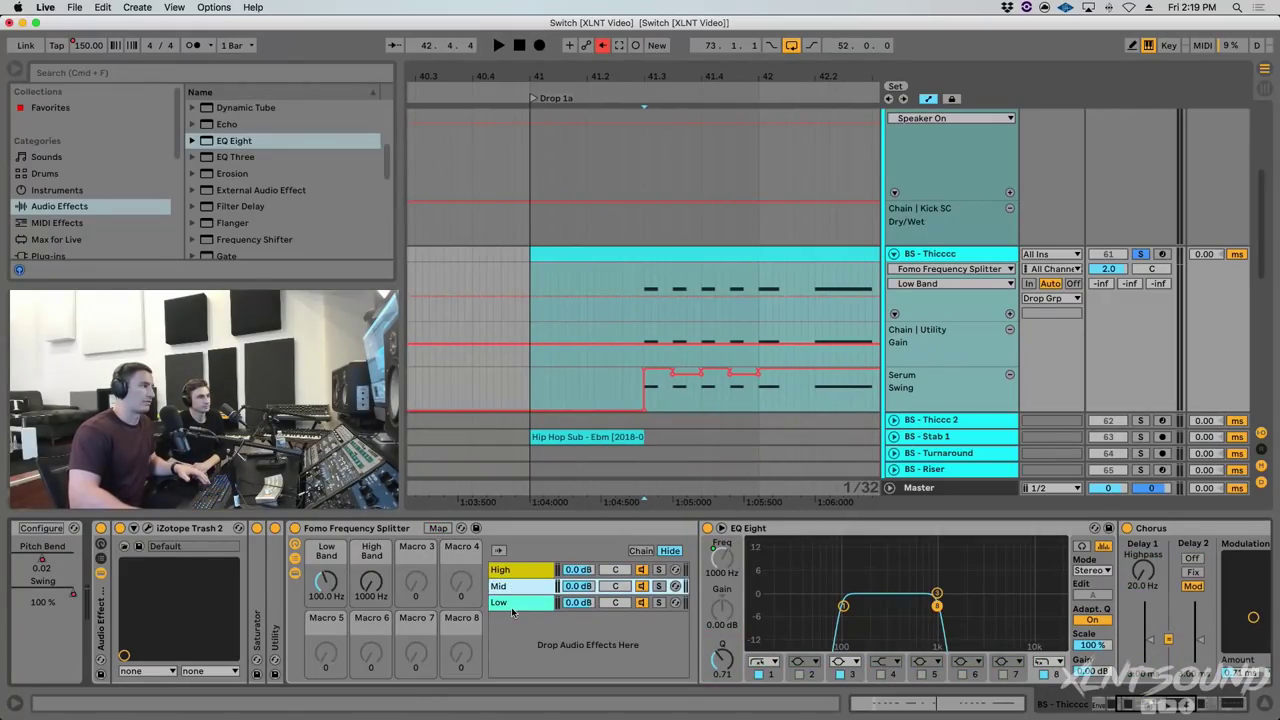
# Step through the Low and Mid band chains of the splitter.
pyautogui.click(515, 606)
pyautogui.hscroll(5, 530, 598)
pyautogui.click(344, 588)
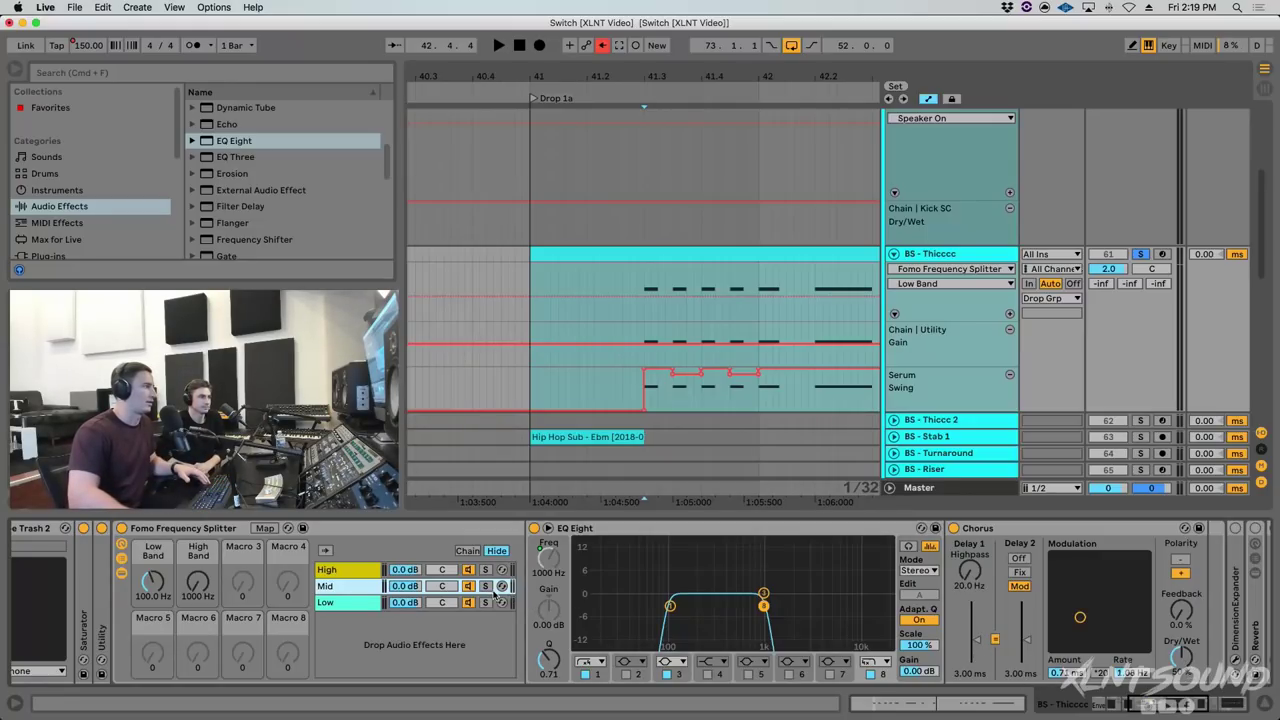
# Solo the High band, view its SerumFX window, and play it alone.
pyautogui.click(486, 575)
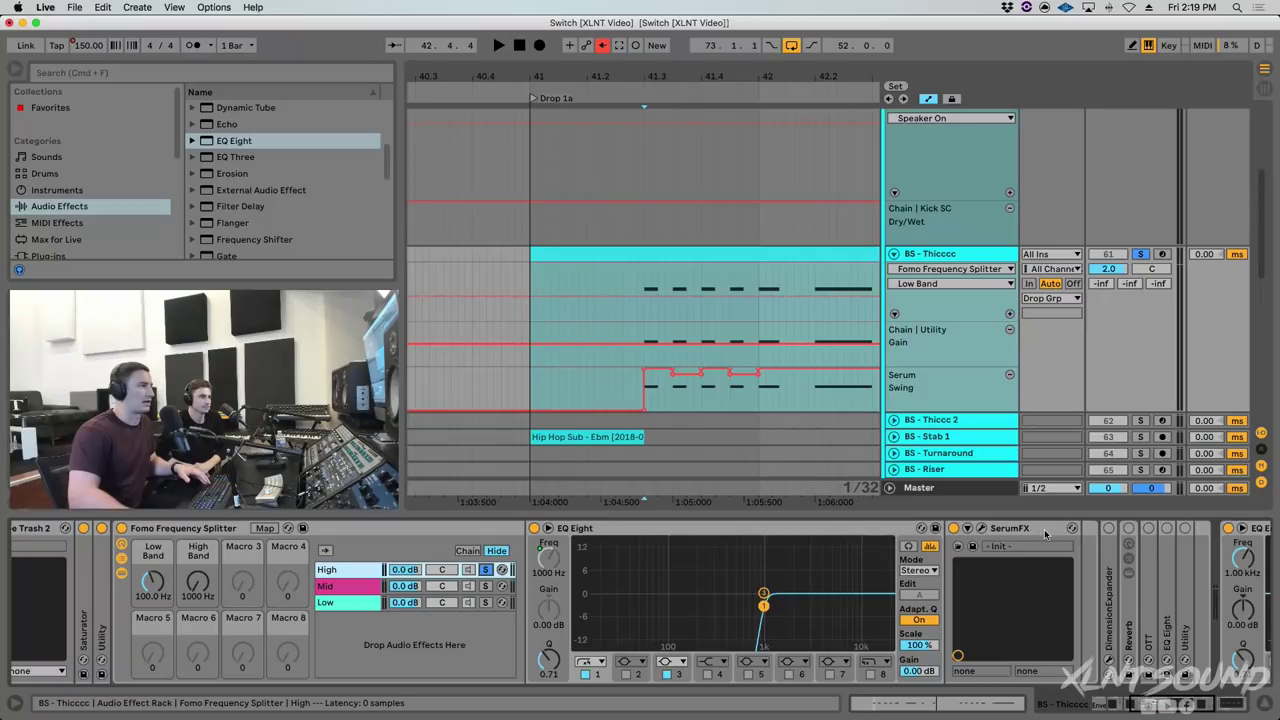
pyautogui.doubleClick(1007, 535)
pyautogui.click(983, 534)
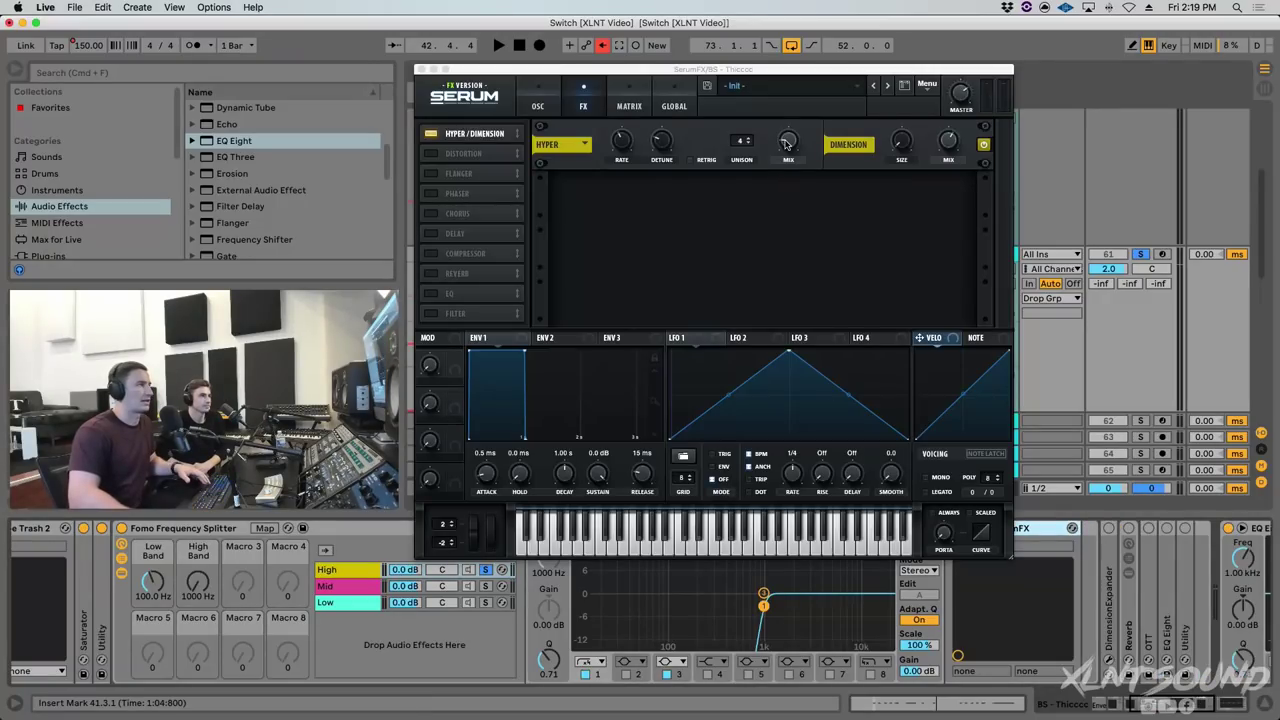
pyautogui.click(422, 69)
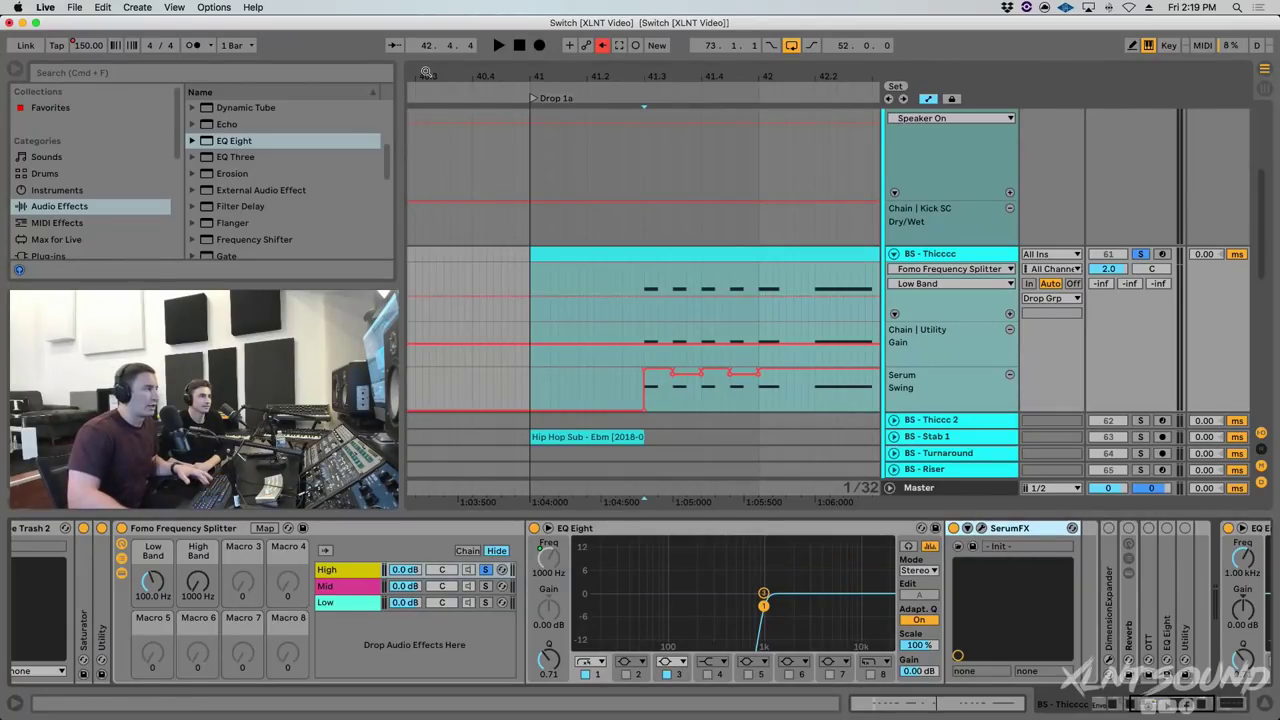
pyautogui.press('space')
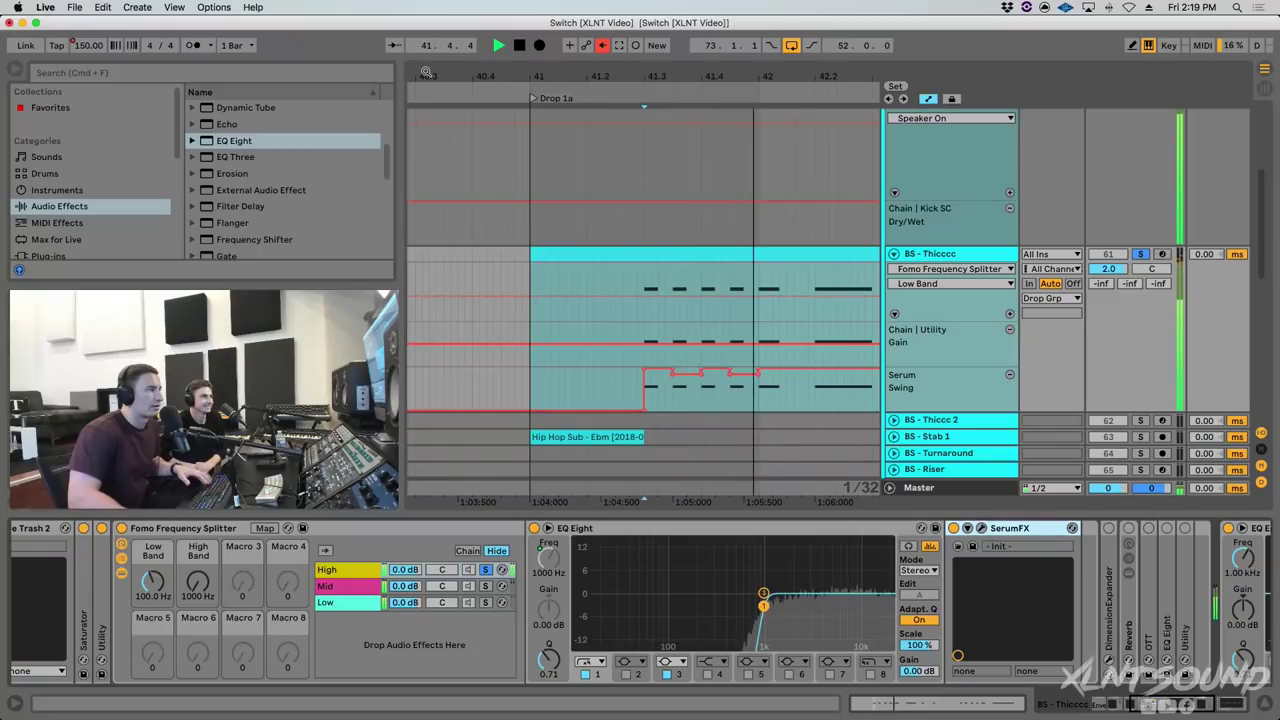
# Stop playback and fold the Fomo Frequency Splitter rack.
pyautogui.click(1016, 535)
pyautogui.press('space')
pyautogui.press('Delete')
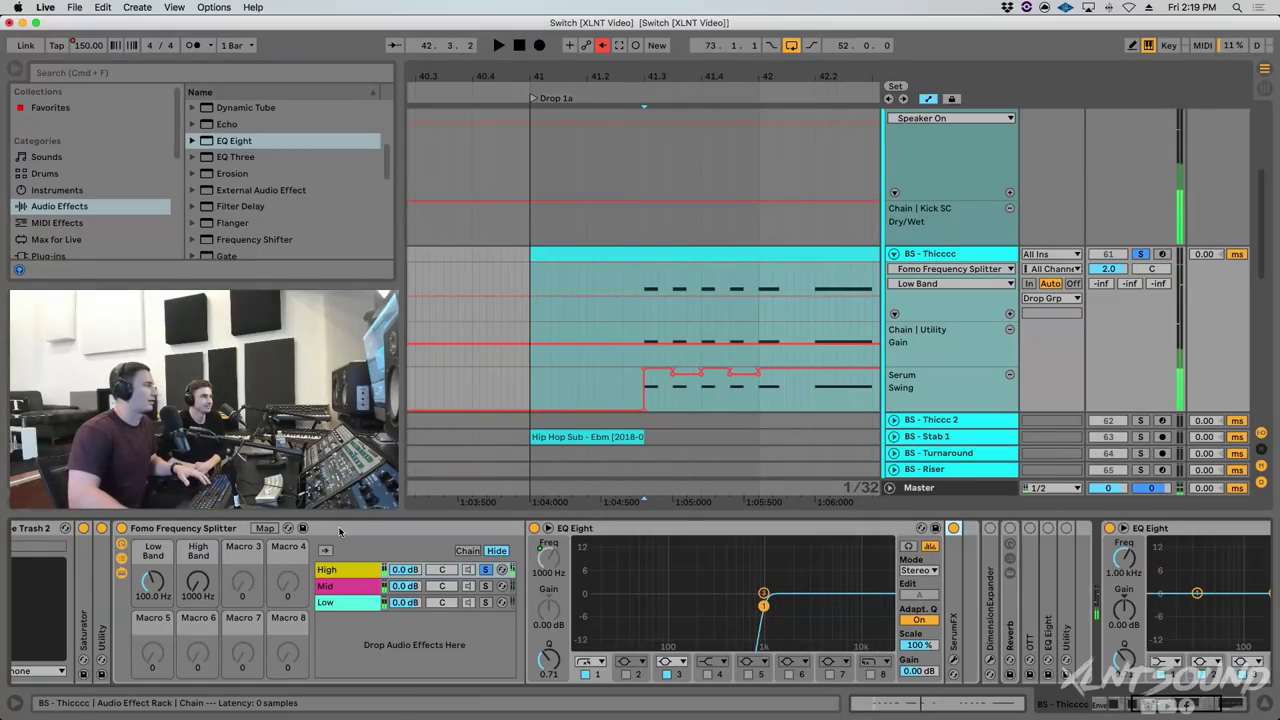
pyautogui.doubleClick(240, 530)
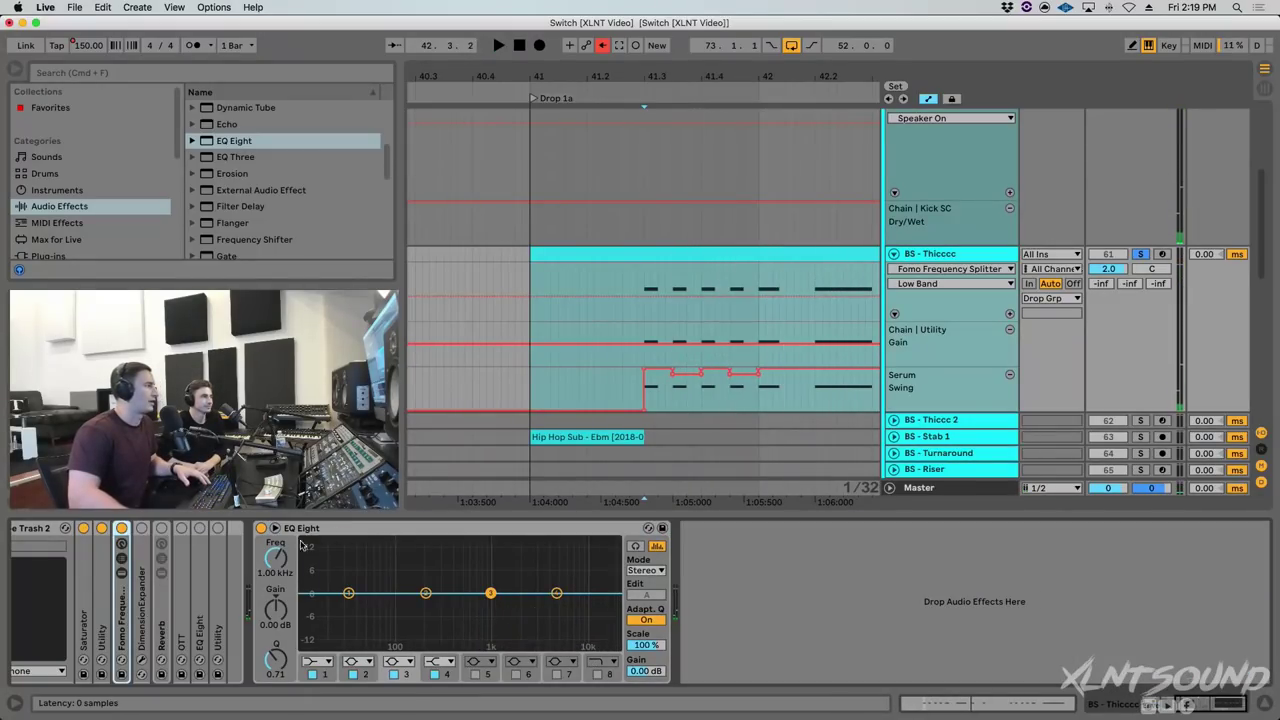
pyautogui.doubleClick(141, 600)
pyautogui.hscroll(-3, 313, 573)
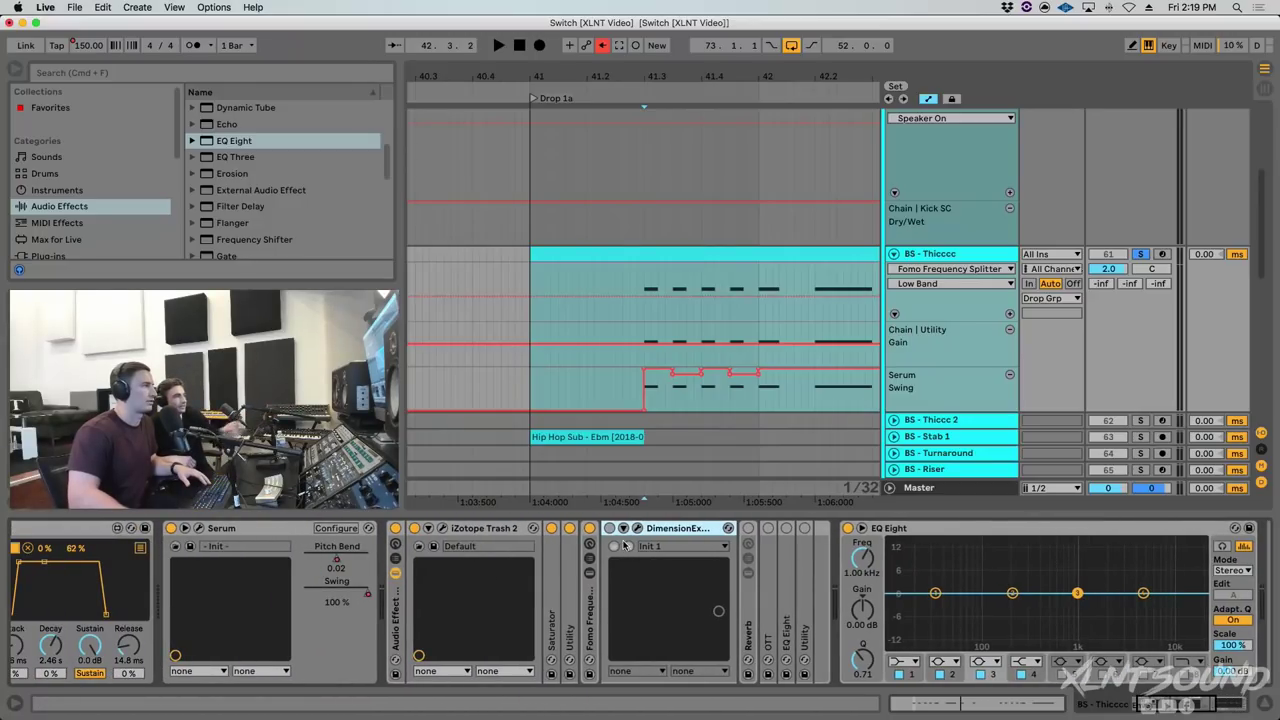
pyautogui.doubleClick(590, 603)
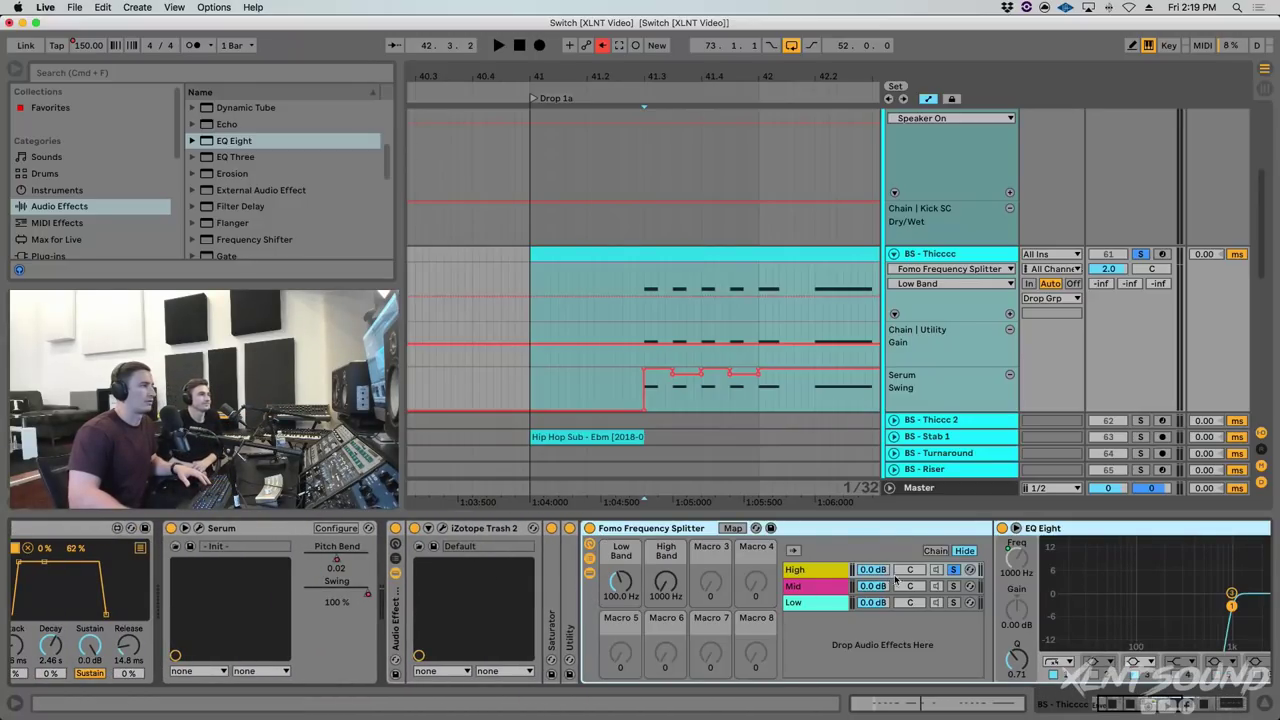
pyautogui.doubleClick(621, 530)
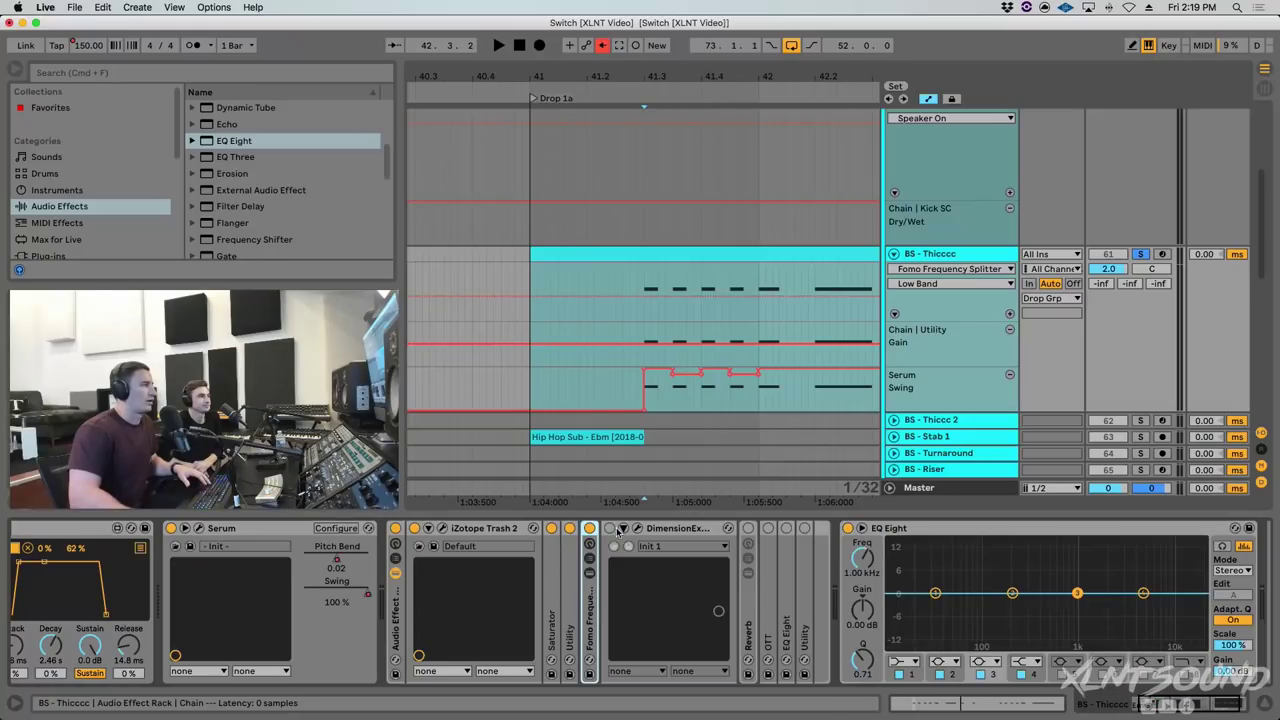
# Inspect the DimensionExpander plugin window, then fold the device.
pyautogui.click(636, 530)
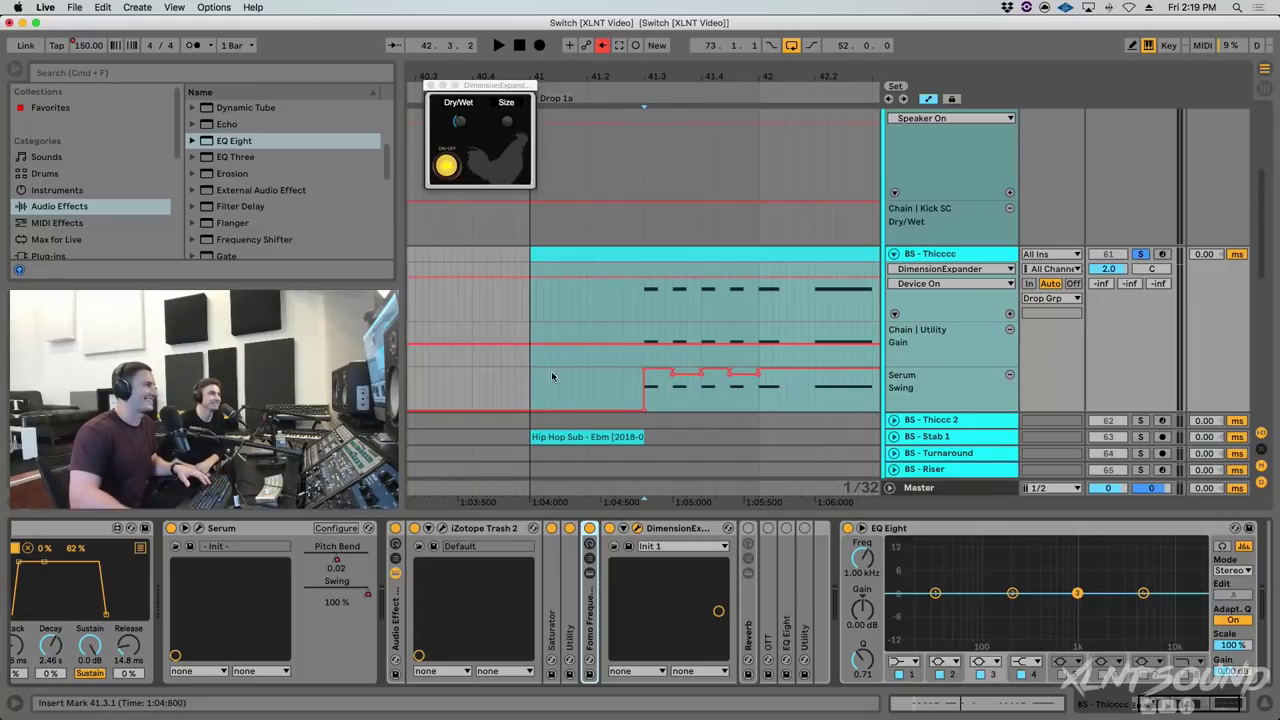
pyautogui.press('super+alt+p')
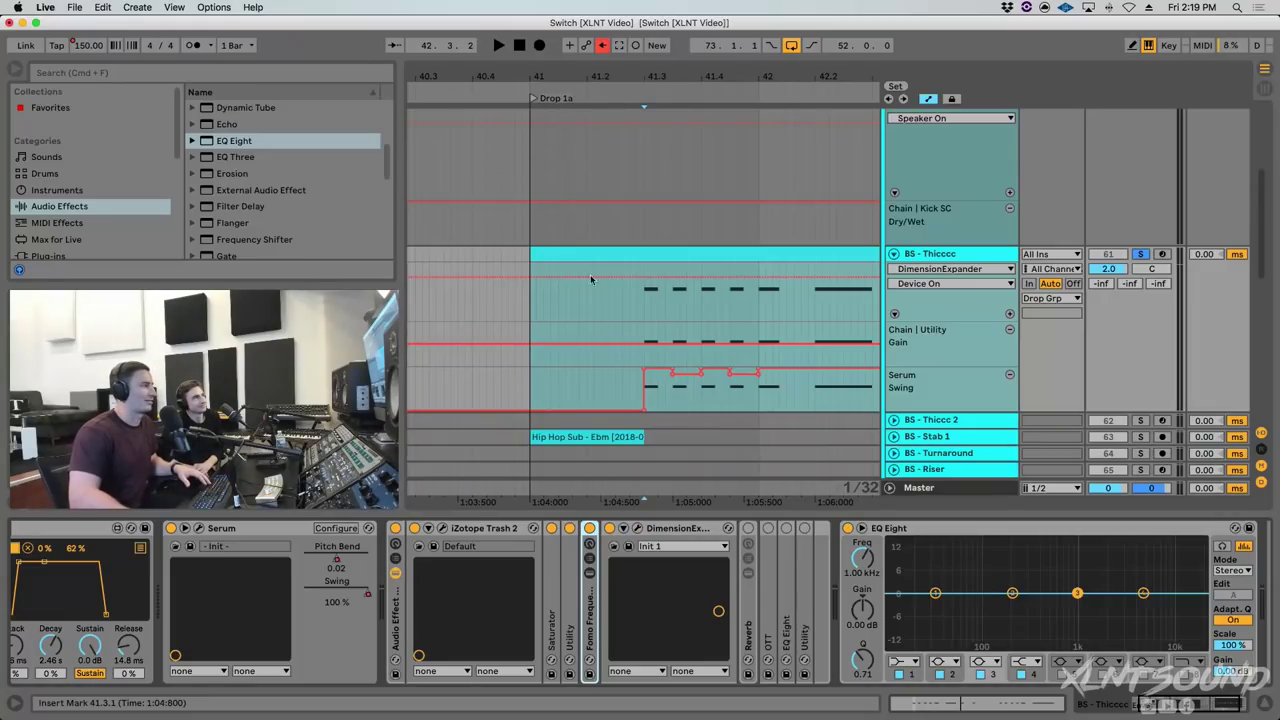
pyautogui.doubleClick(674, 530)
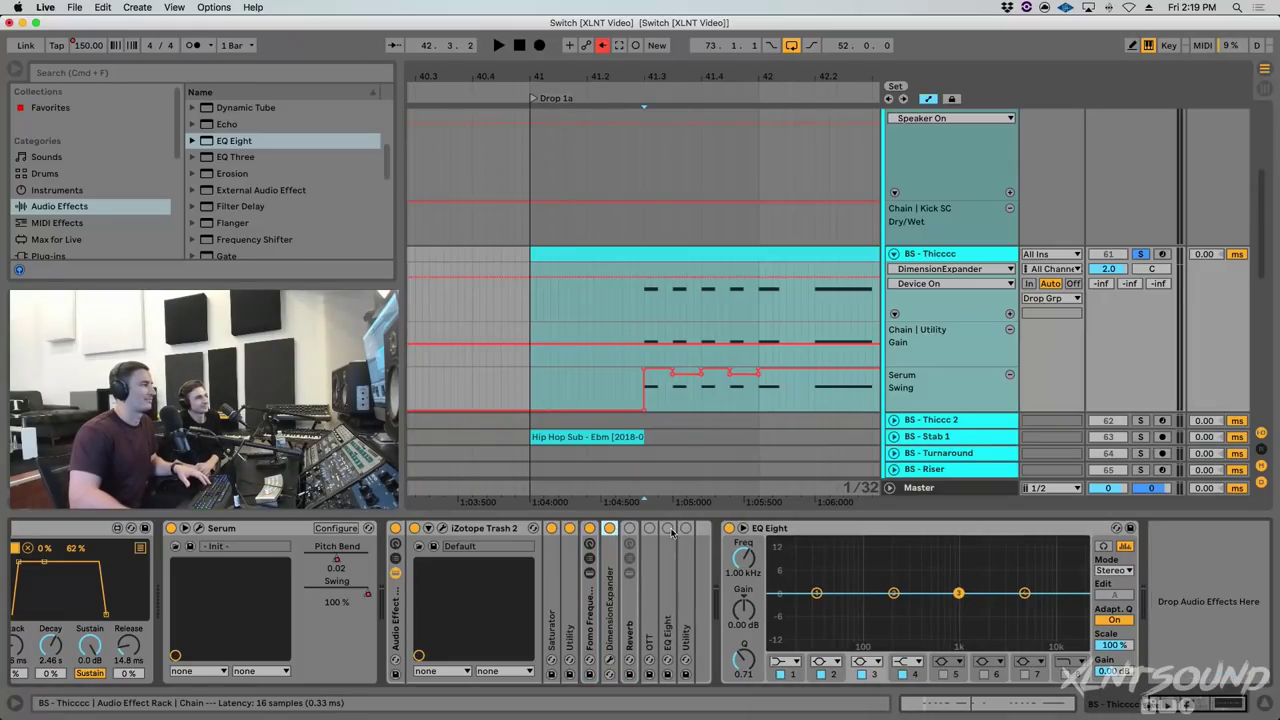
# Unfold the Reverb rack, compare its Dry and Wet chains, and target Reverb Dry/Wet for automation.
pyautogui.doubleClick(631, 607)
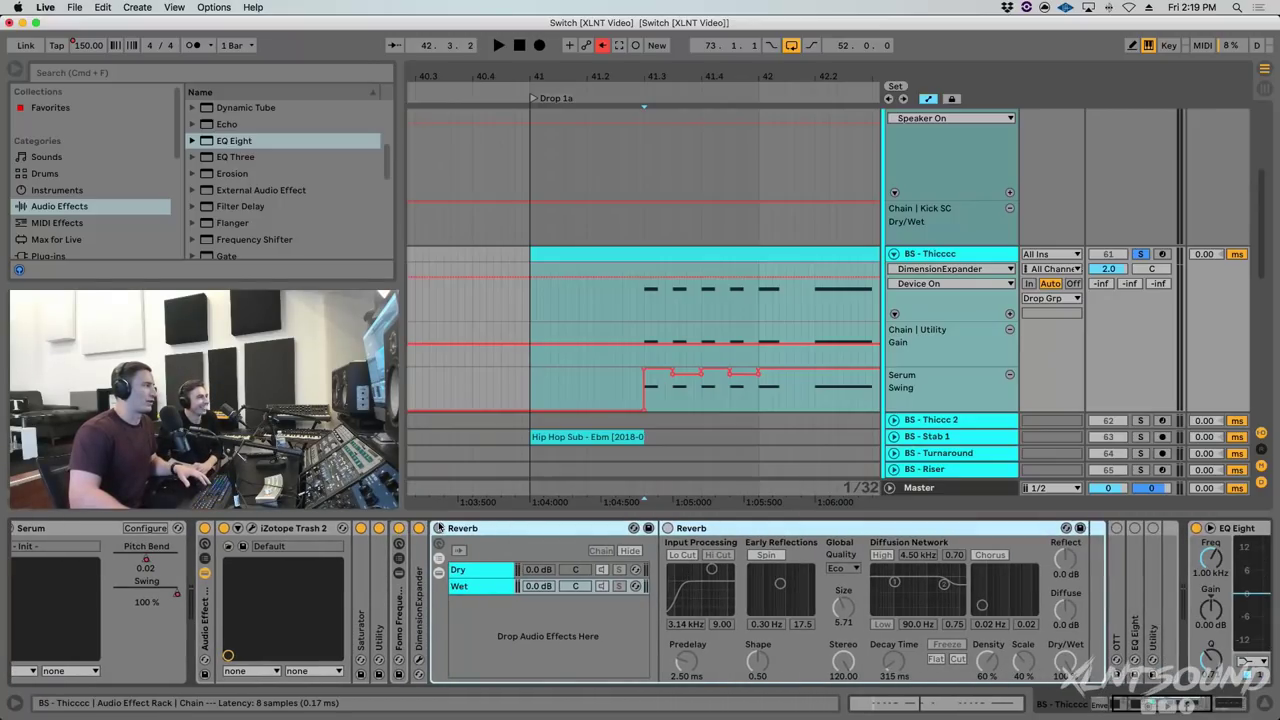
pyautogui.click(488, 571)
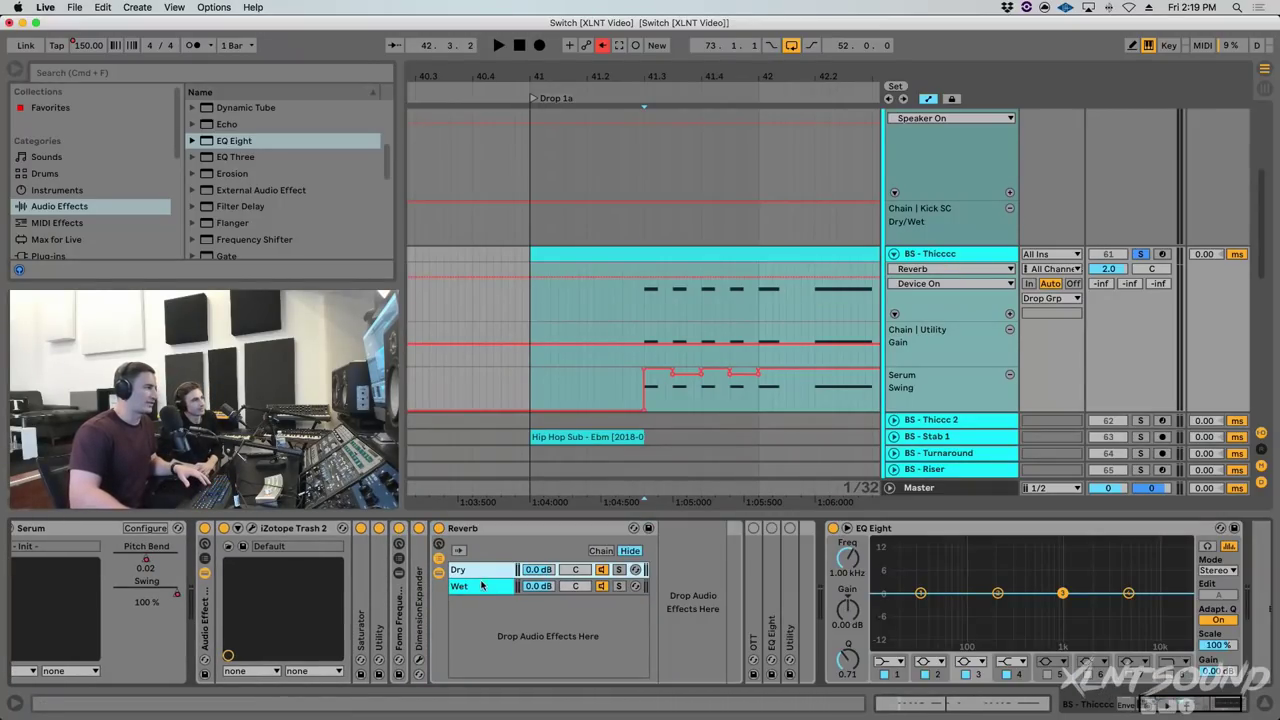
pyautogui.click(481, 586)
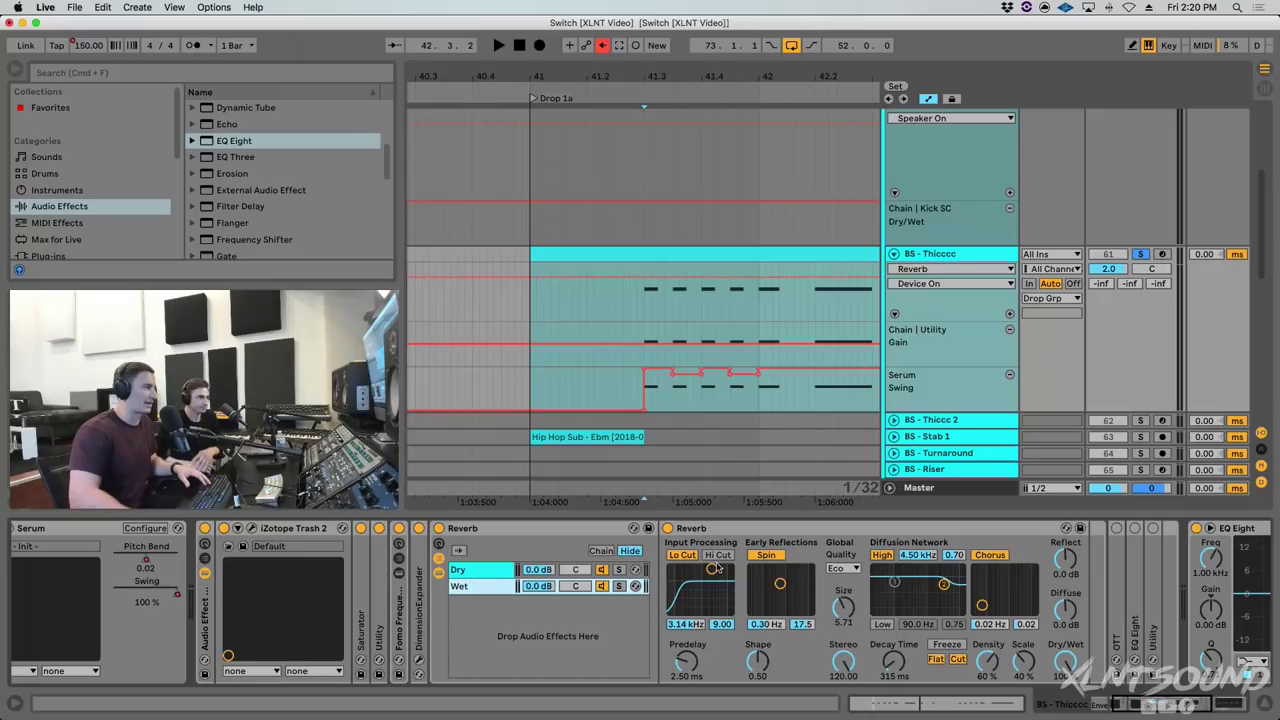
pyautogui.click(468, 571)
pyautogui.click(467, 586)
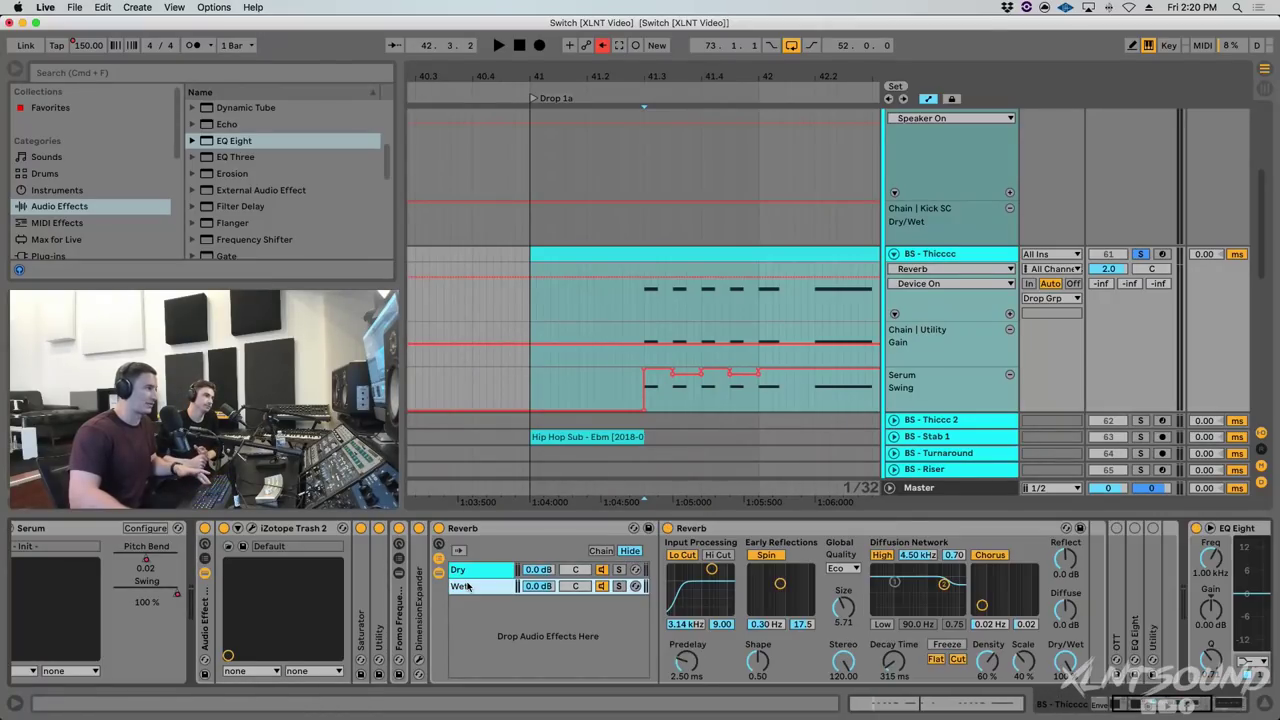
pyautogui.click(1062, 664)
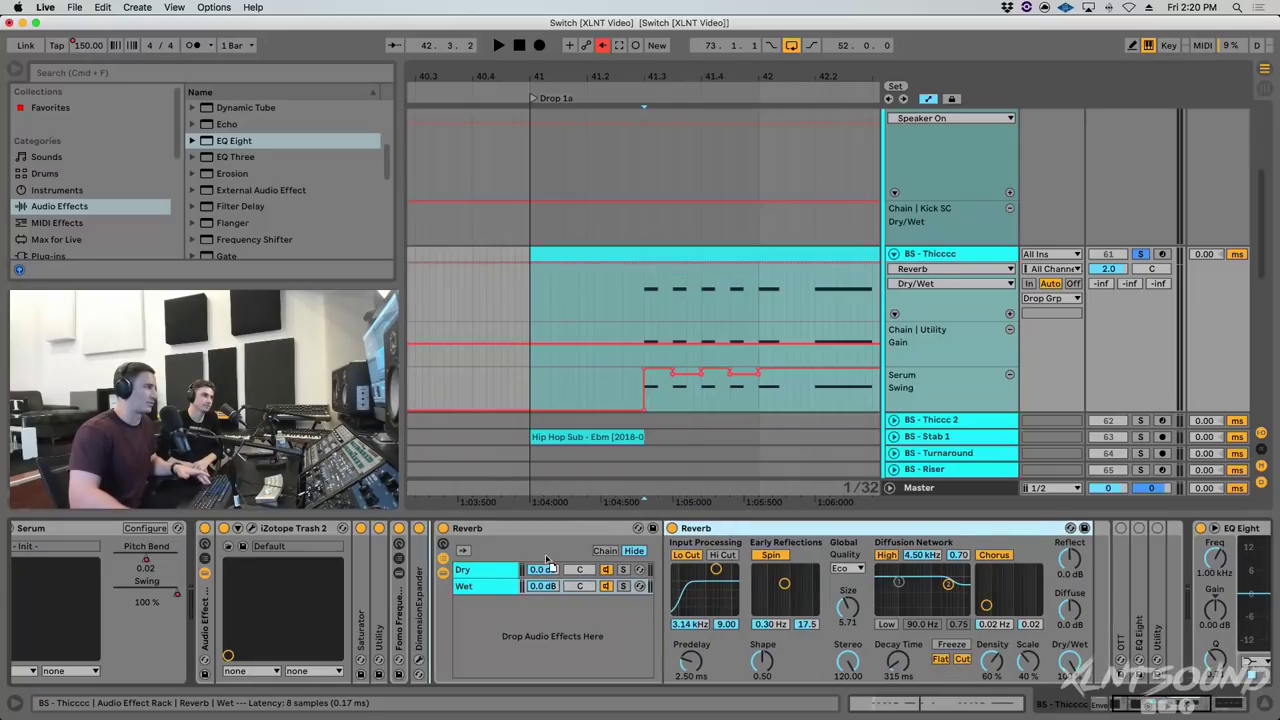
# Review the Dry and Wet chains once more, then fold the Reverb rack.
pyautogui.hscroll(1, 600, 560)
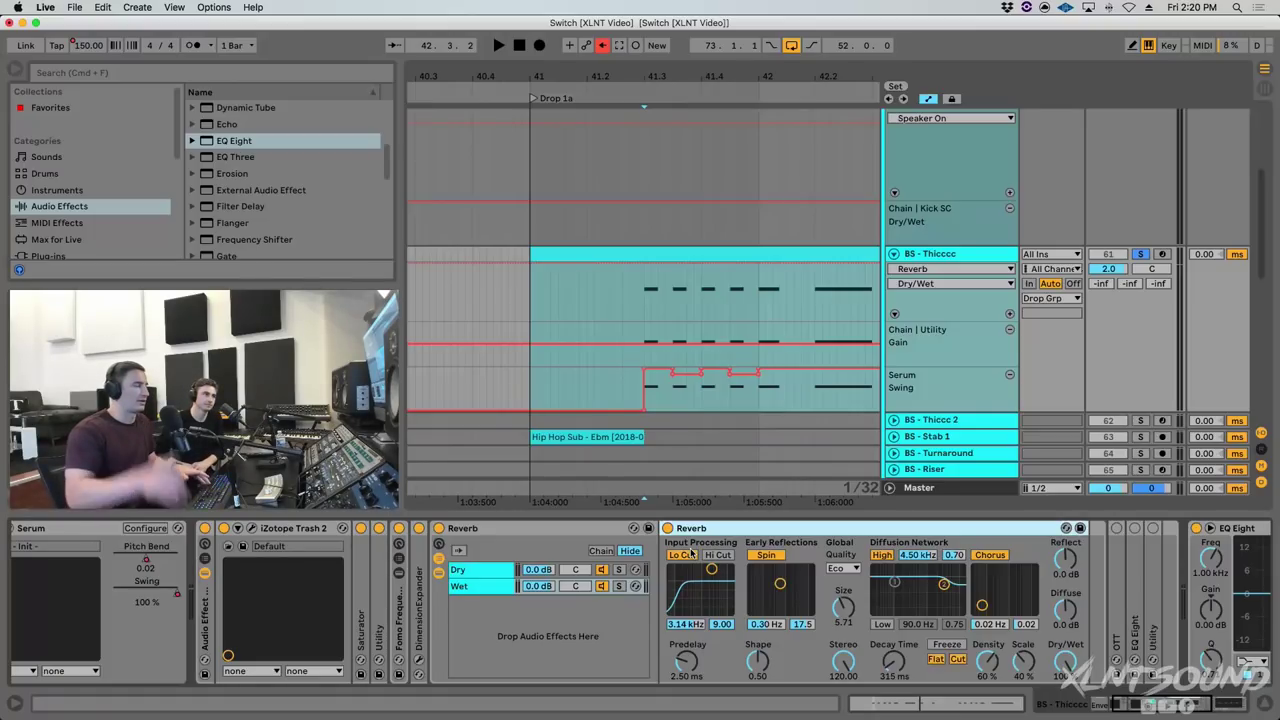
pyautogui.click(458, 586)
pyautogui.click(474, 571)
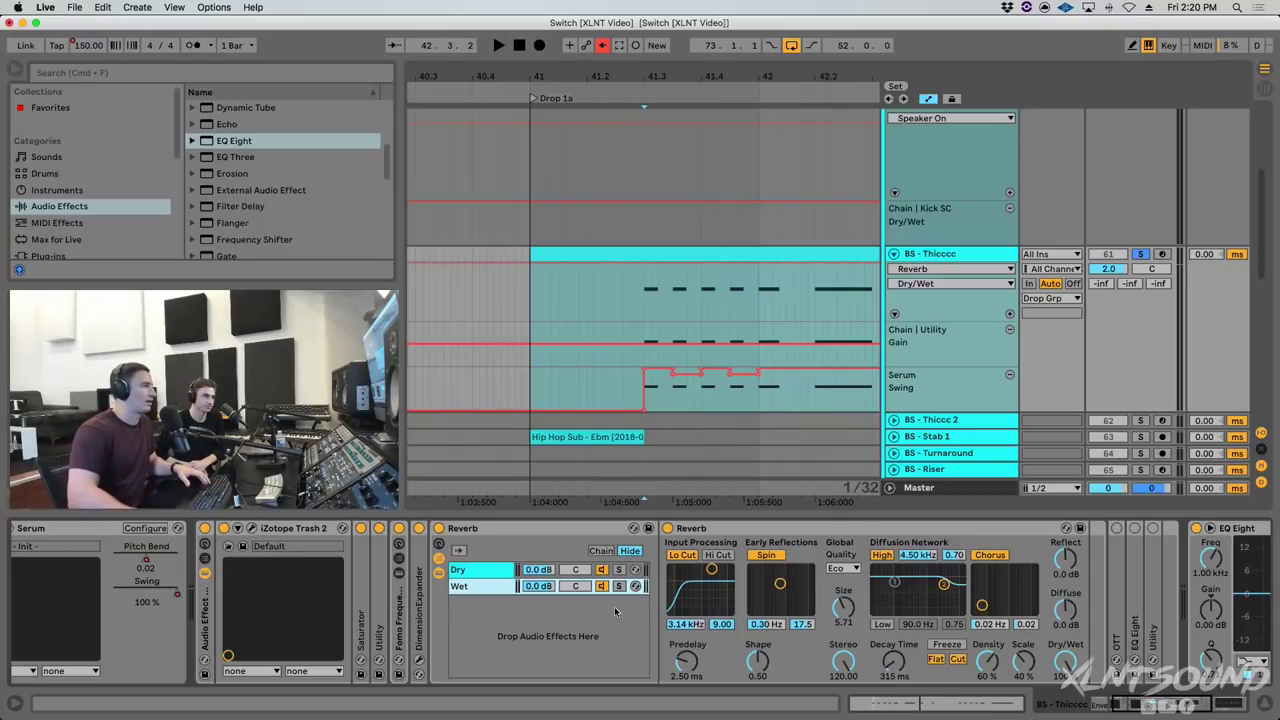
pyautogui.click(487, 580)
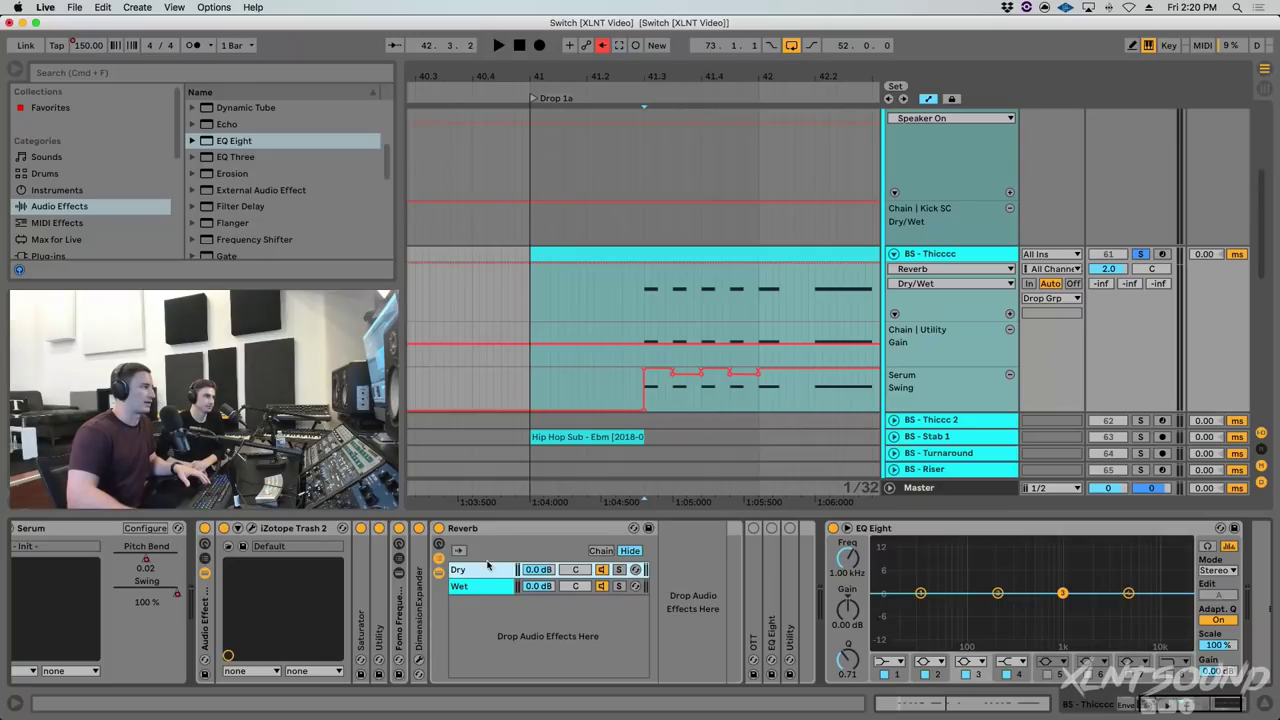
pyautogui.doubleClick(485, 531)
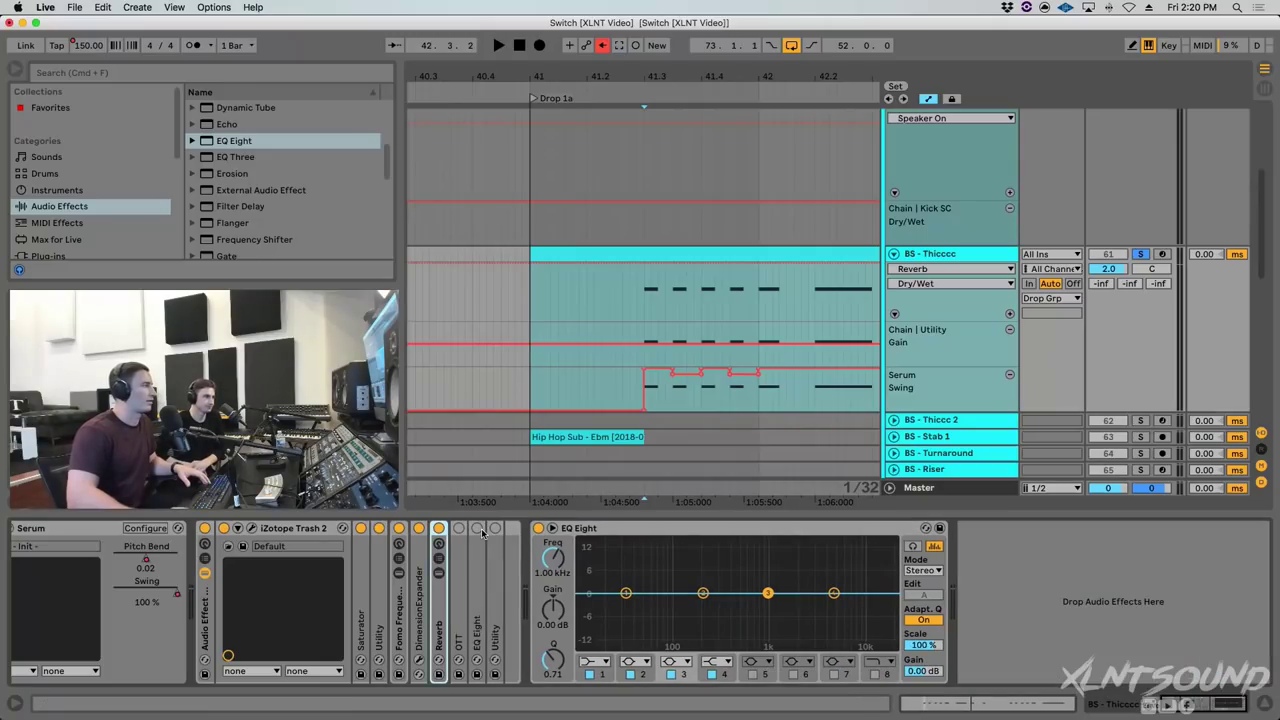
pyautogui.doubleClick(457, 601)
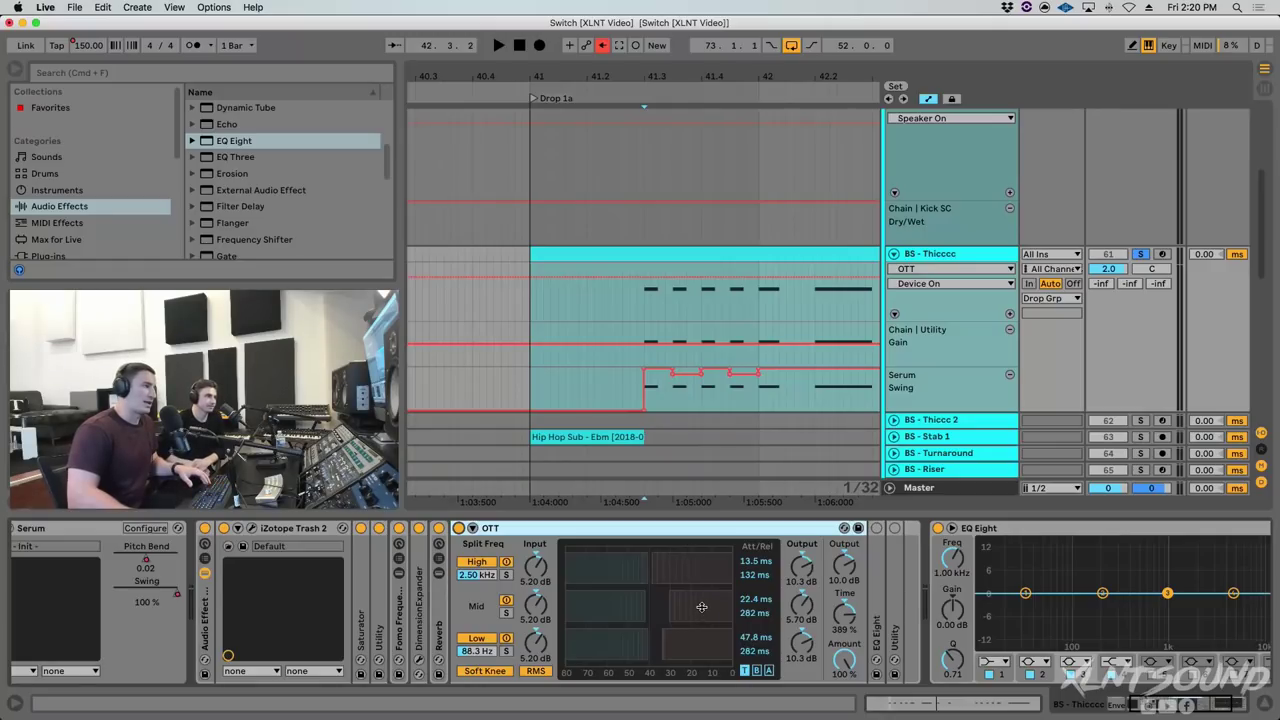
pyautogui.click(844, 570)
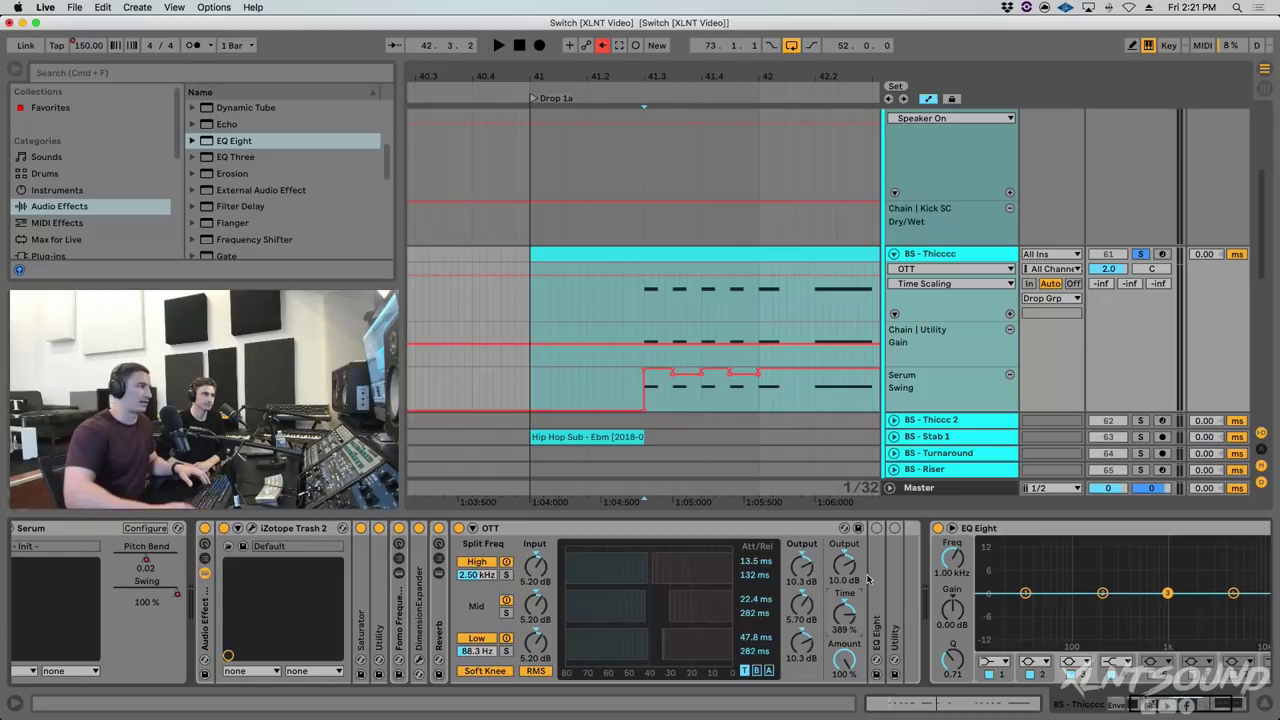
pyautogui.doubleClick(441, 623)
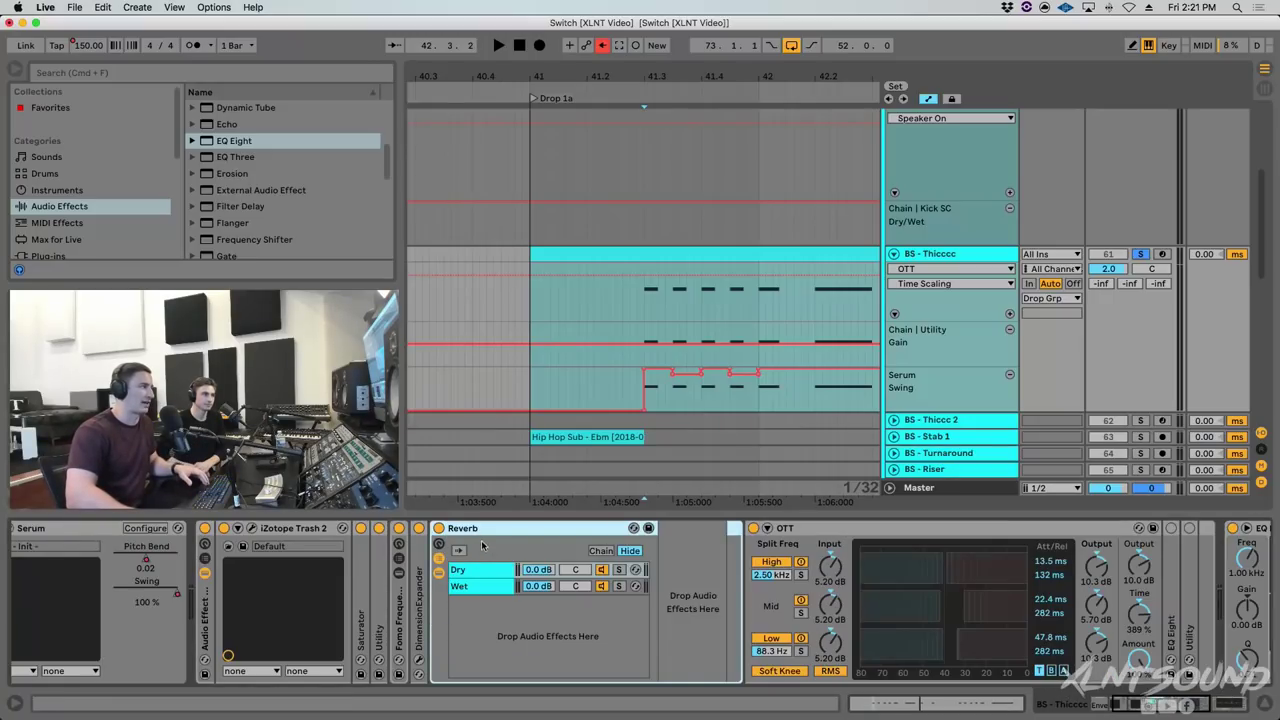
pyautogui.doubleClick(481, 531)
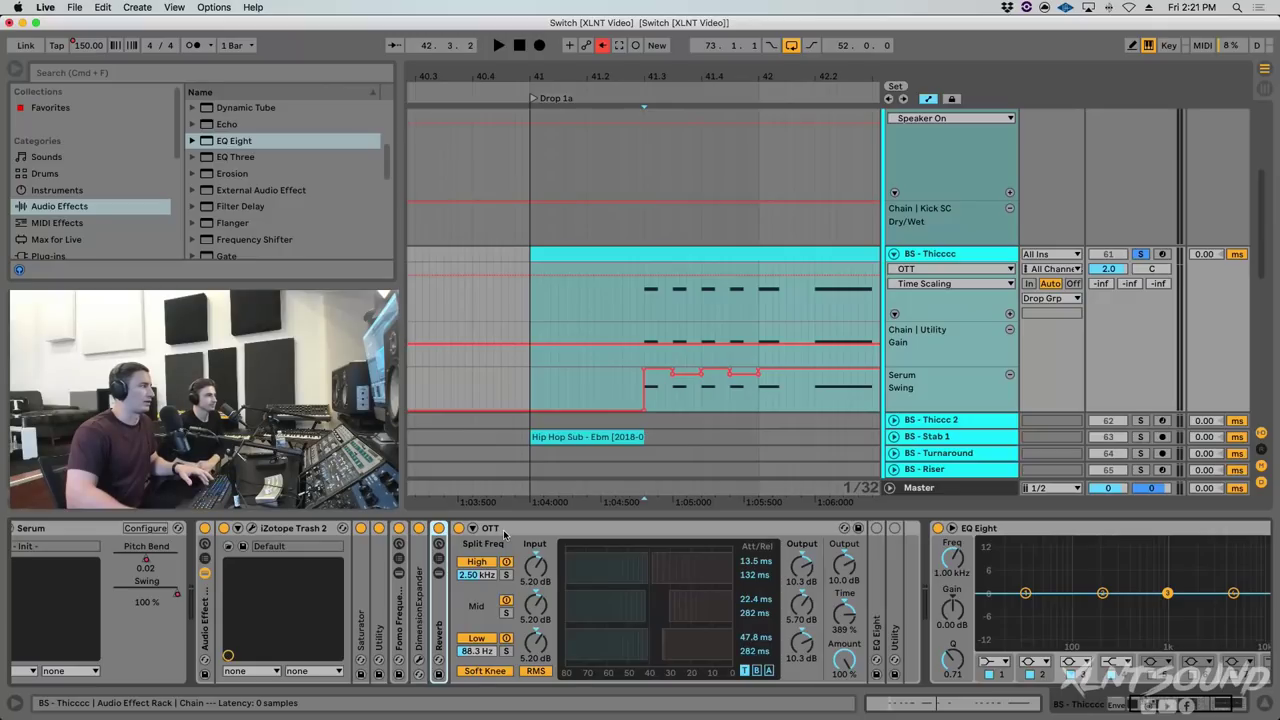
pyautogui.press('space')
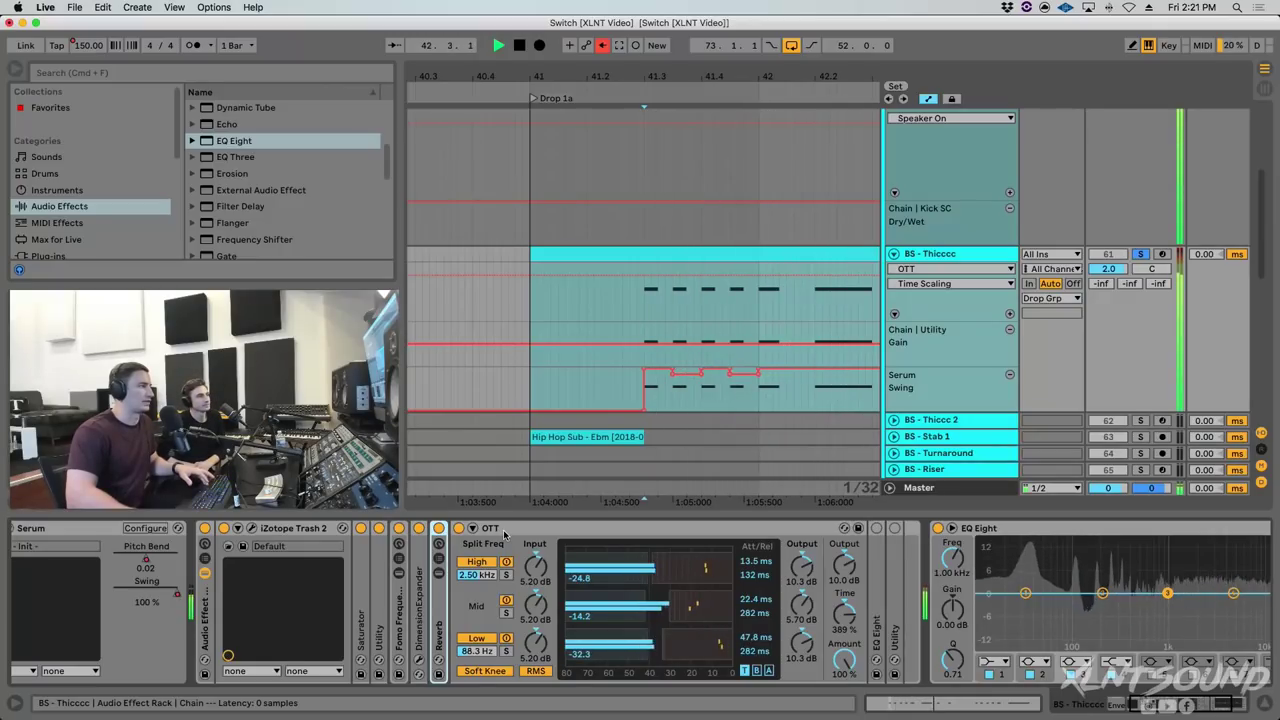
pyautogui.press('space')
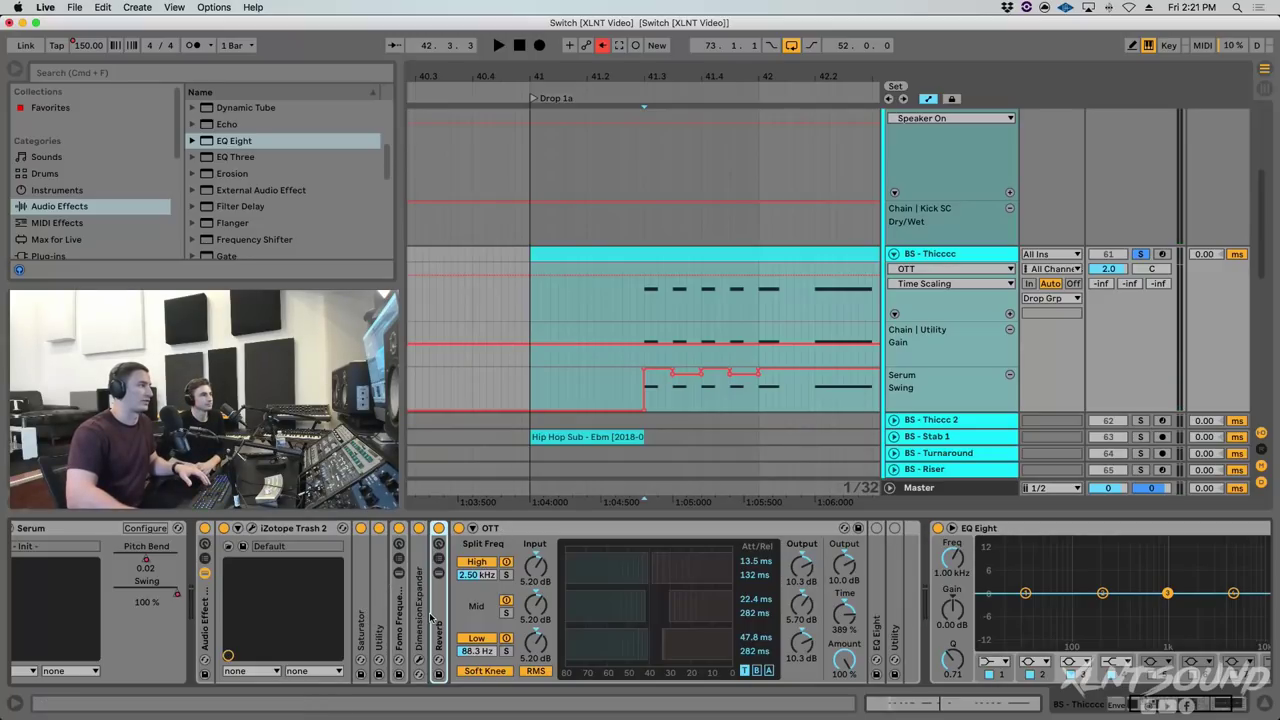
# Turn on the EQ Eight (100 Hz low cut, 9.35 kHz boost) and audition the bass.
pyautogui.doubleClick(510, 529)
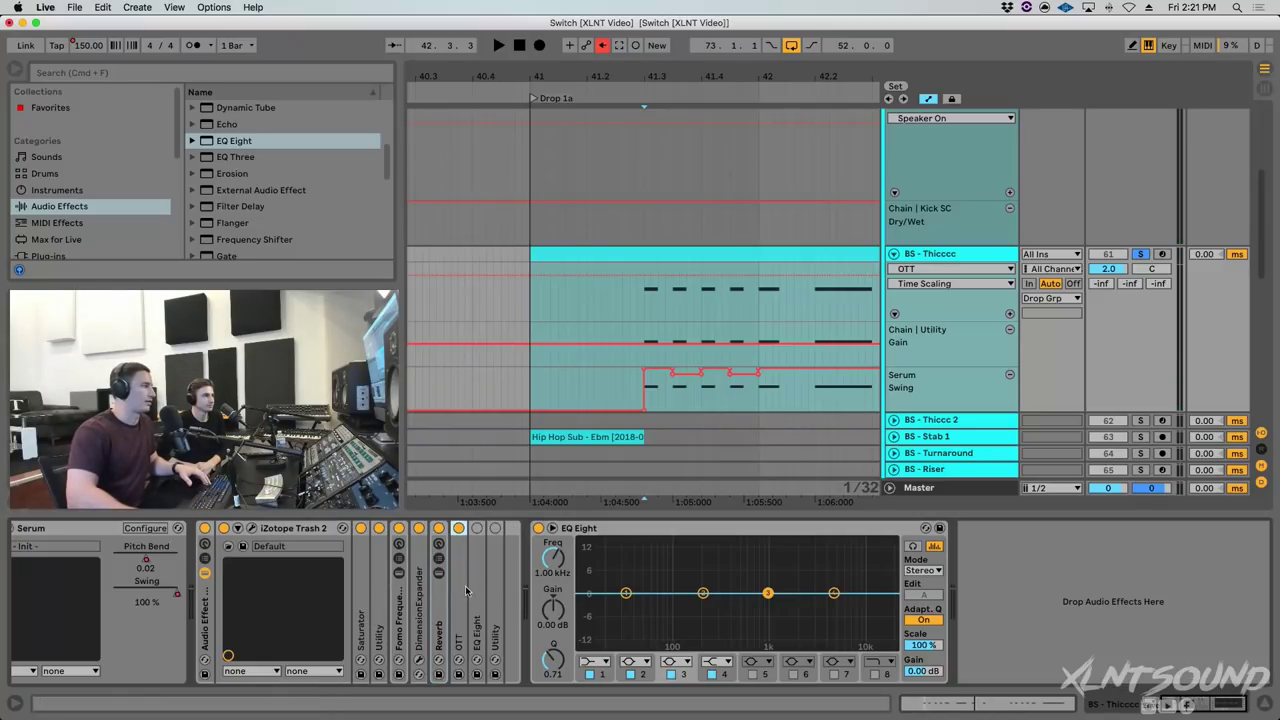
pyautogui.click(477, 528)
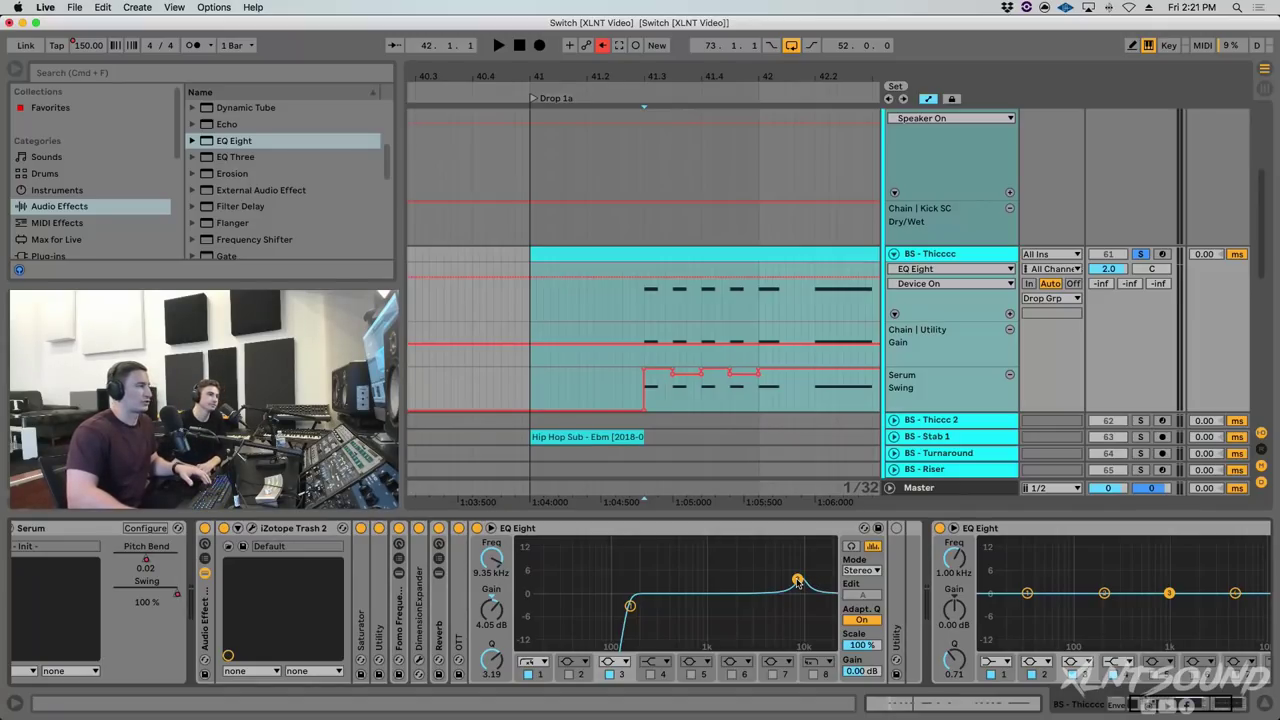
pyautogui.press('space')
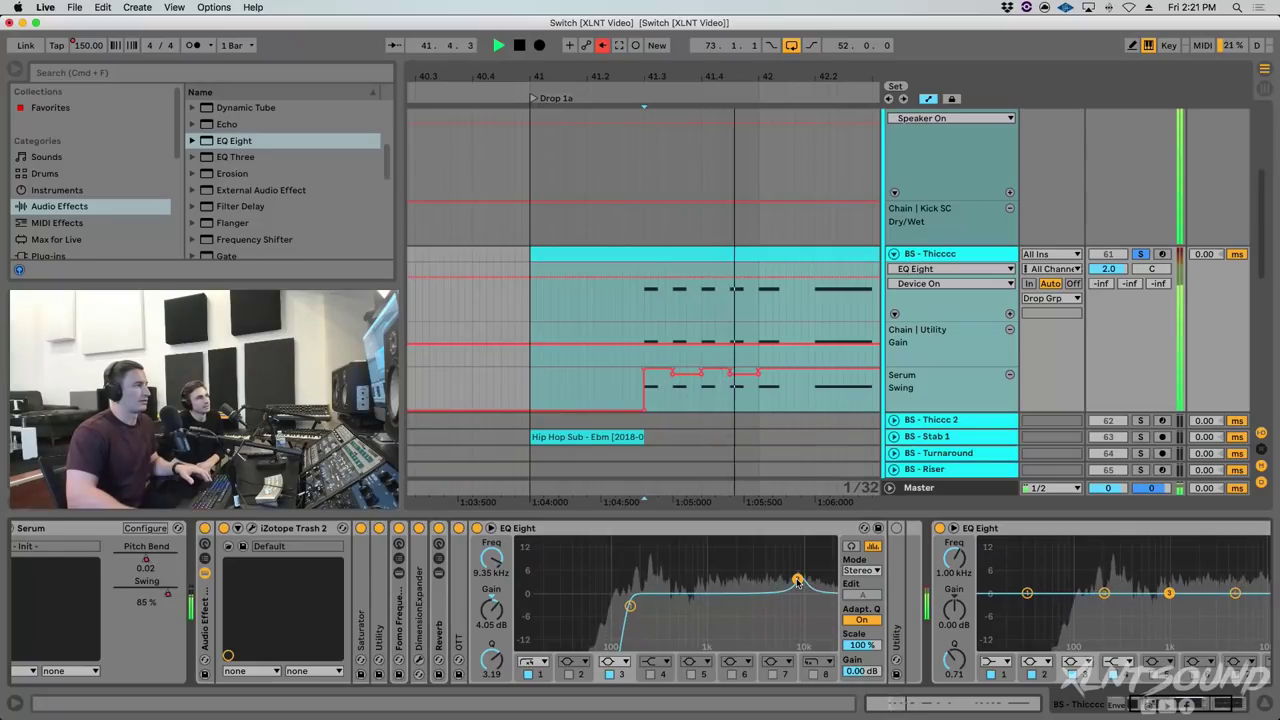
pyautogui.press('space')
# Expand Utility and audition the bass passage from 44.2.2 to 45.1.1.
pyautogui.doubleClick(500, 529)
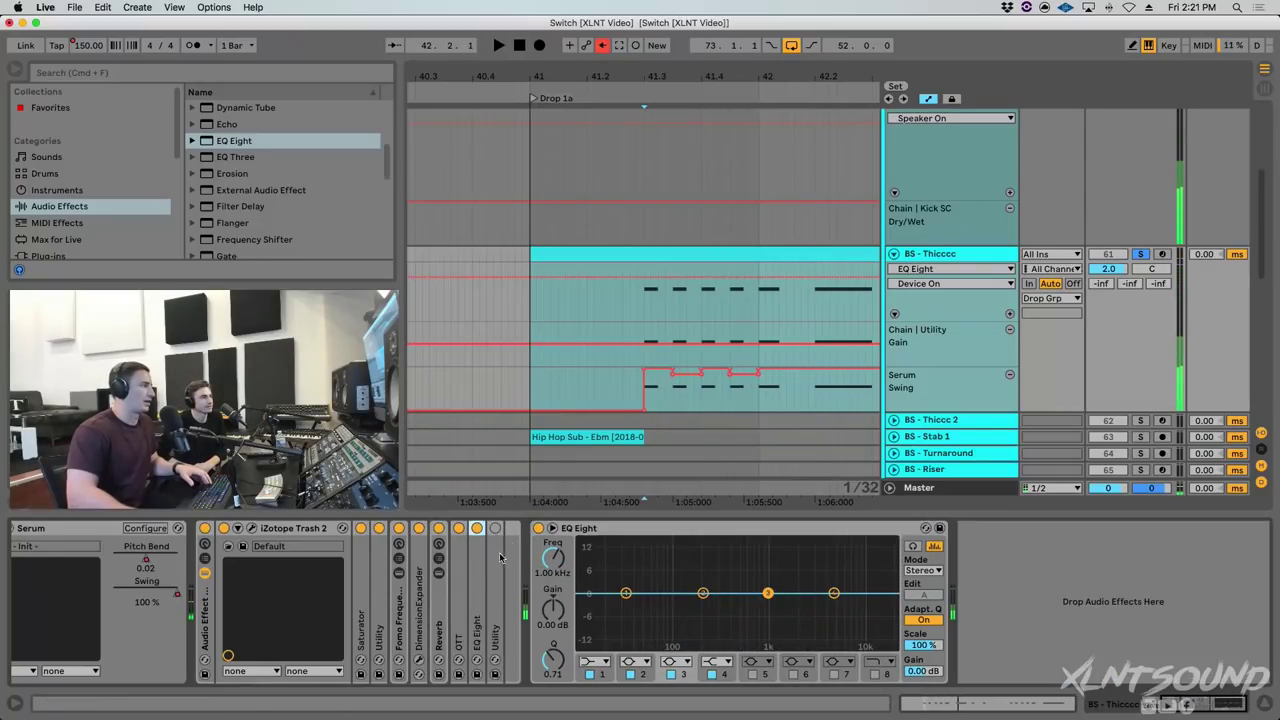
pyautogui.doubleClick(496, 558)
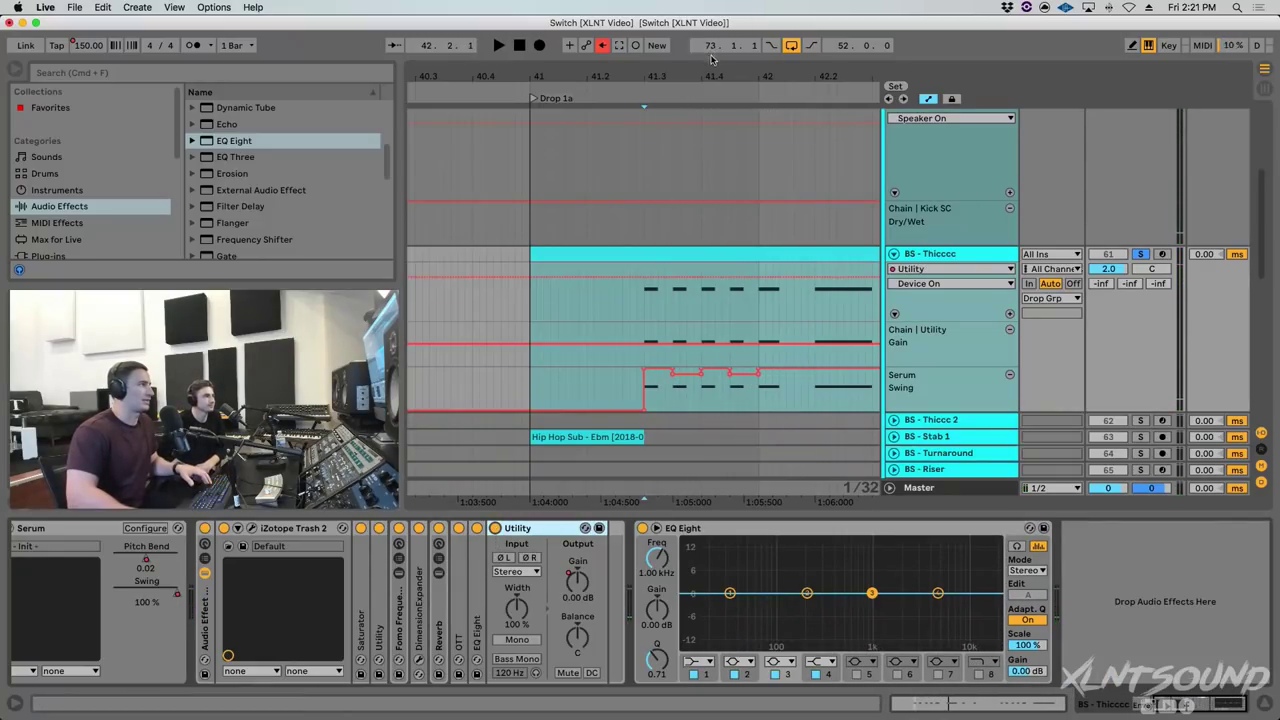
pyautogui.moveTo(711, 61); pyautogui.dragTo(711, 220)
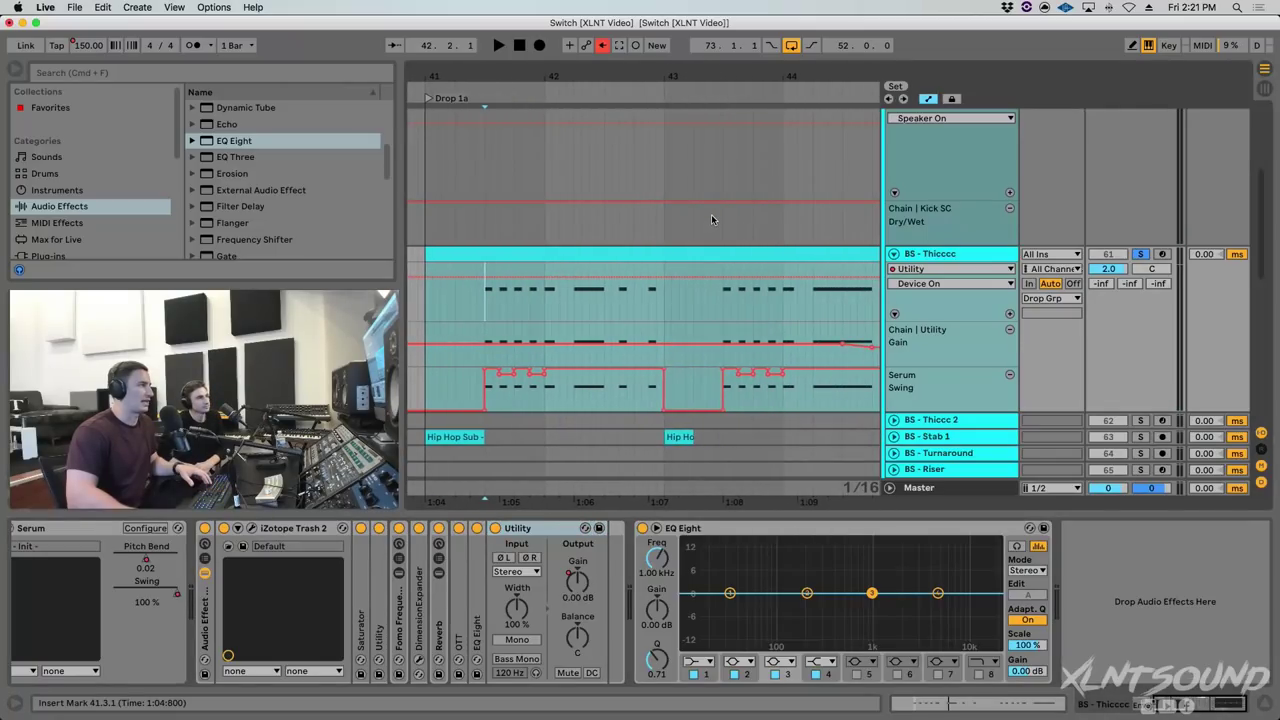
pyautogui.hscroll(5, 711, 214)
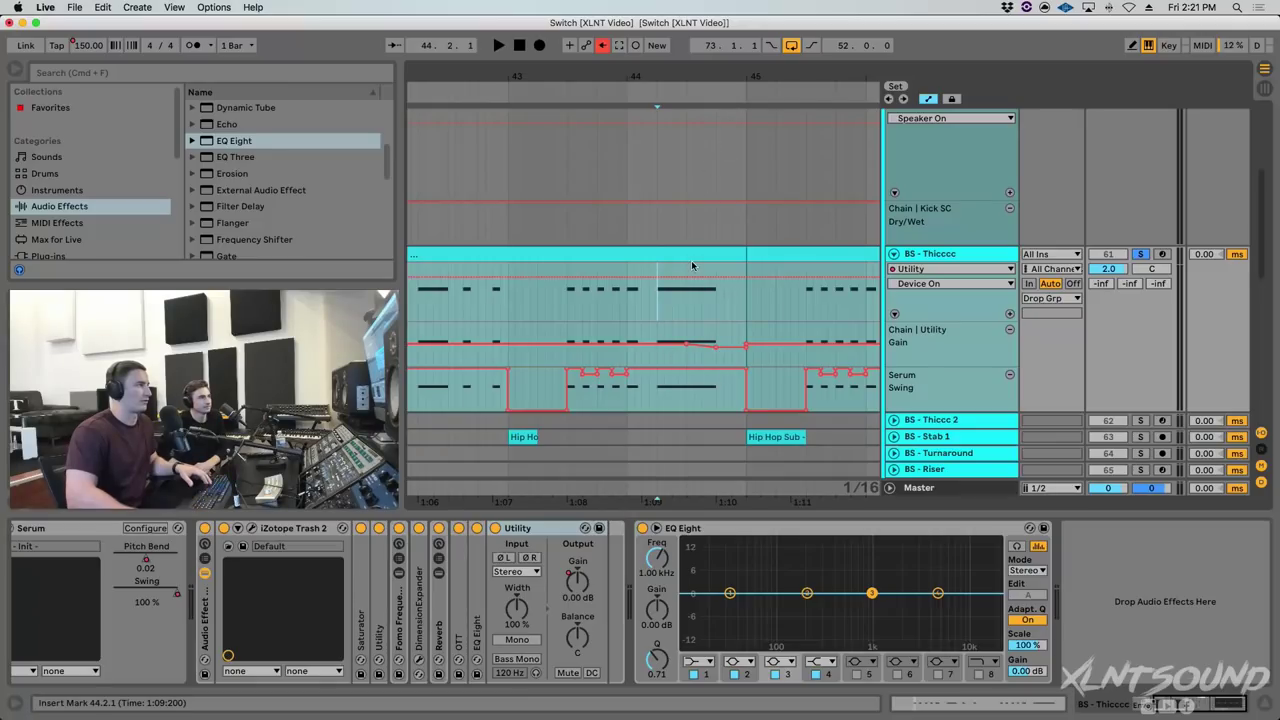
pyautogui.moveTo(692, 310); pyautogui.dragTo(749, 296)
pyautogui.click(663, 308)
pyautogui.press('space')
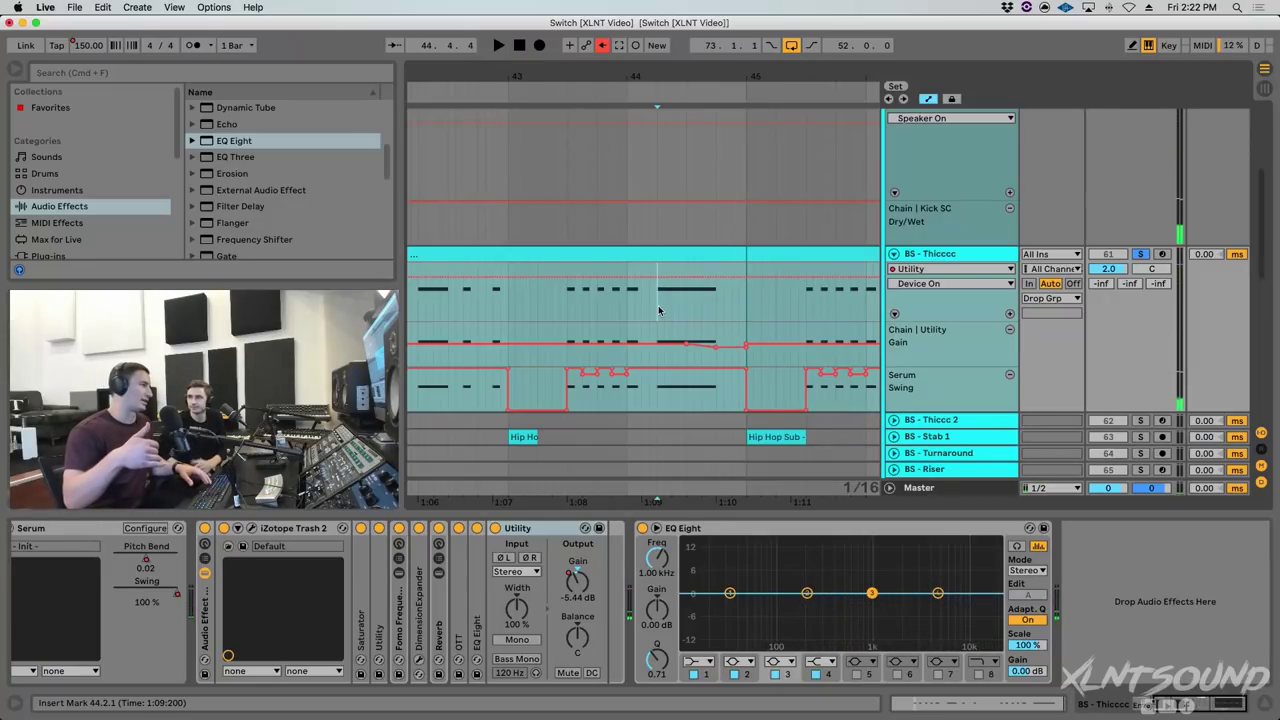
pyautogui.press('space')
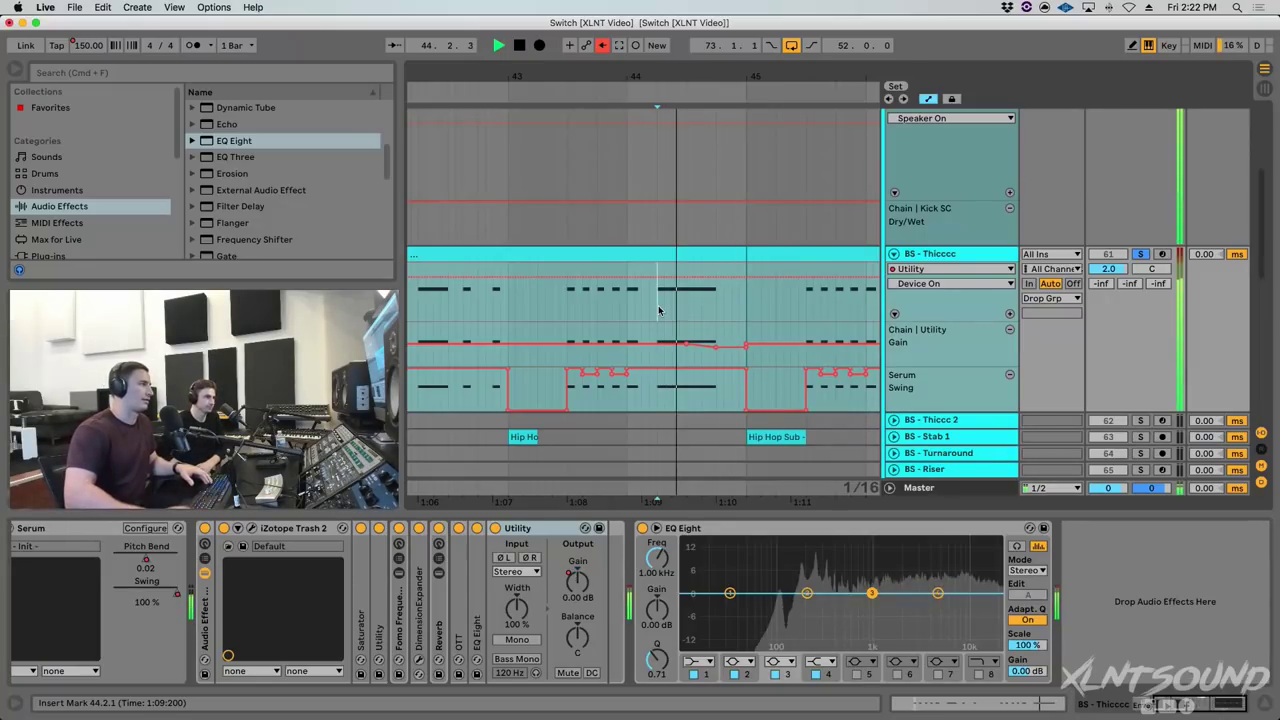
pyautogui.moveTo(710, 74); pyautogui.dragTo(710, 54)
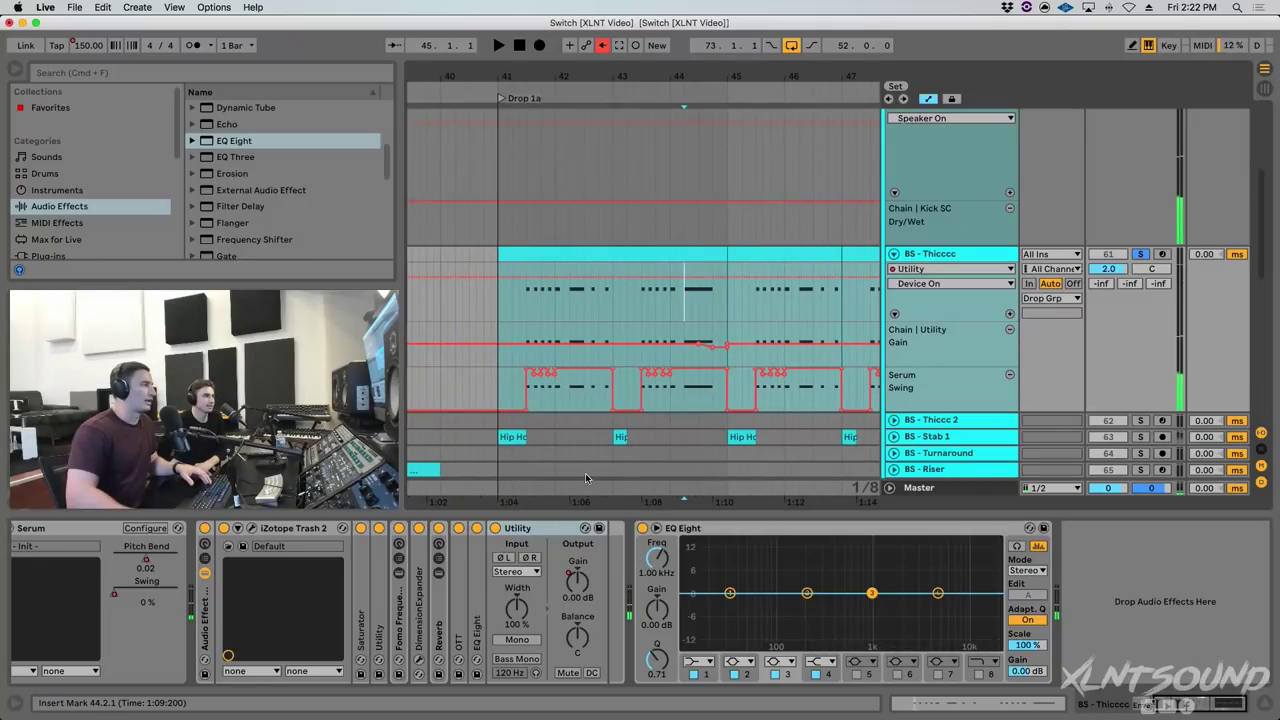
# Delete the Utility, paste EQ Eight and Utility then undo, and fold the BS - Thicccc track.
pyautogui.press('Delete')
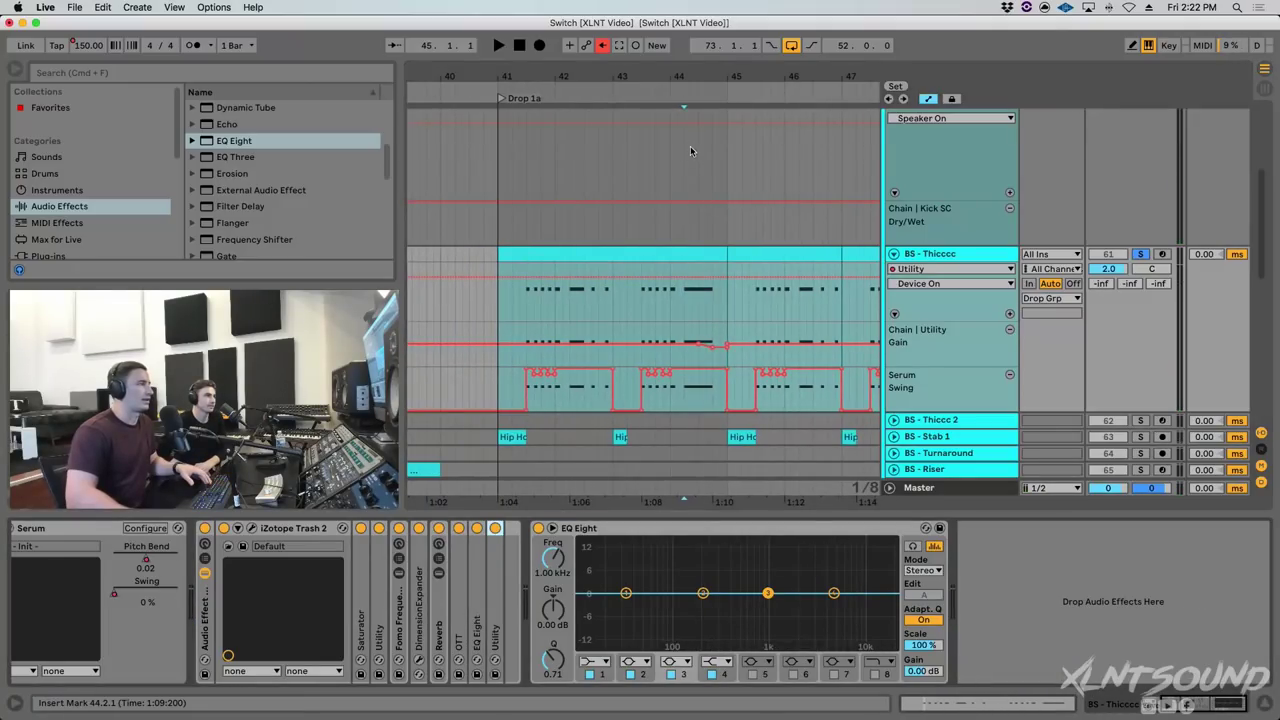
pyautogui.click(948, 263)
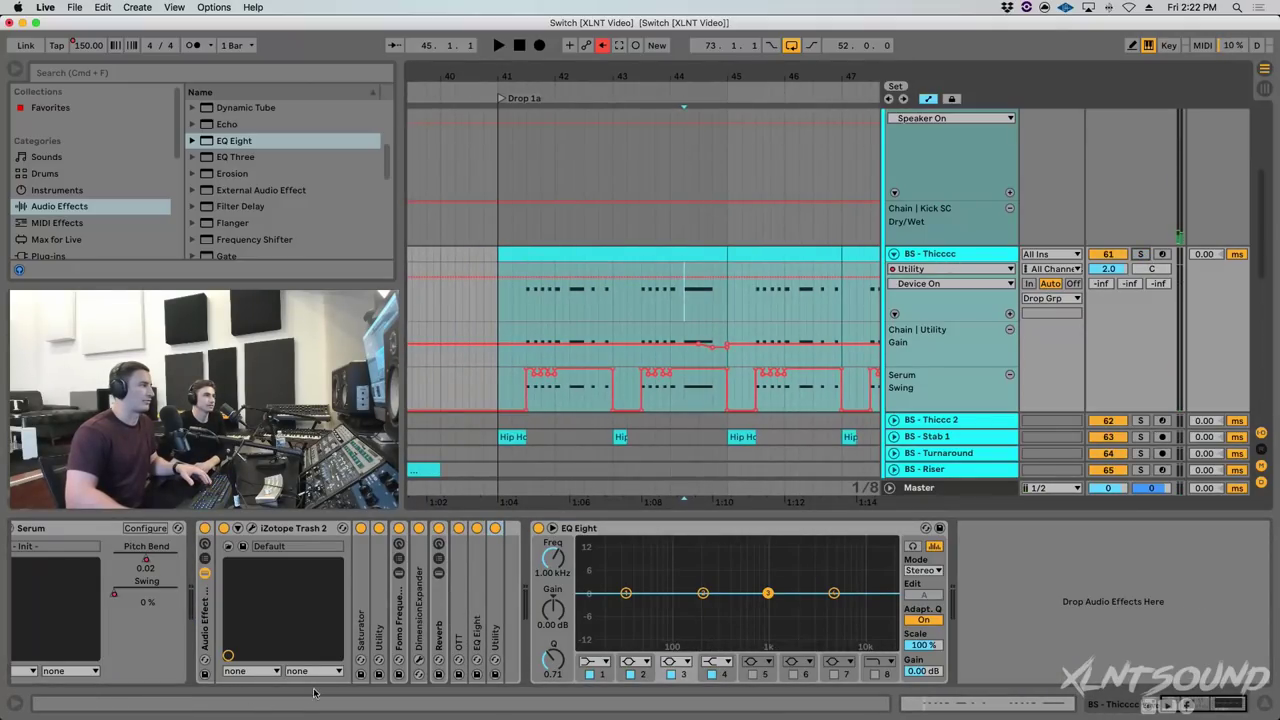
pyautogui.press('super+v')
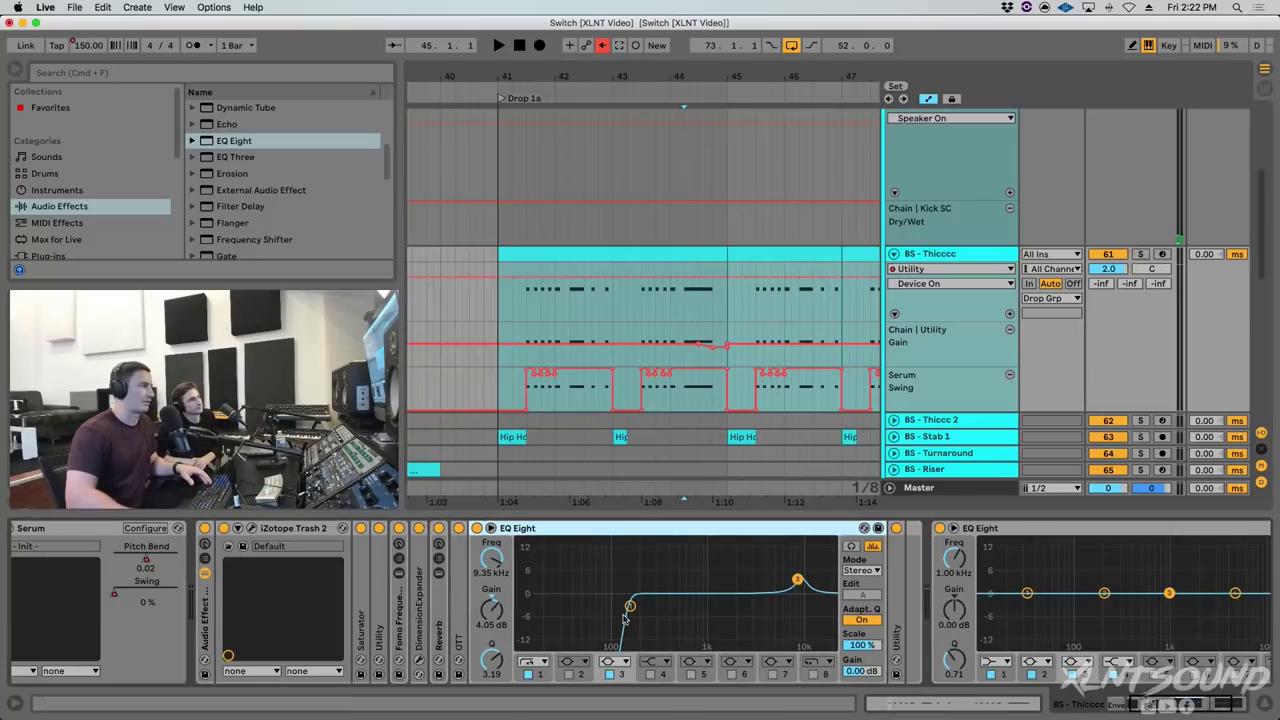
pyautogui.press('super+z')
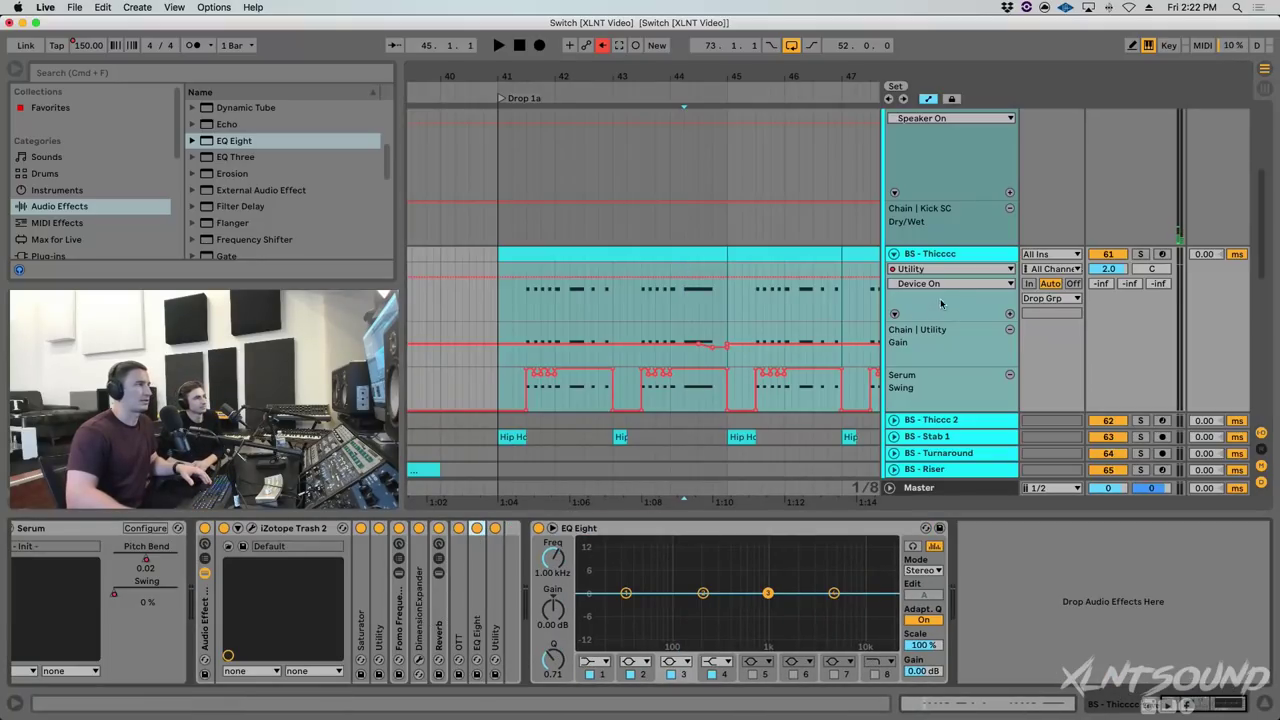
pyautogui.click(894, 254)
# Fold Drop Grp, unfold and select the 808 1 - Lows track, and return to the Drop 1a start.
pyautogui.scroll(5, 915, 265)
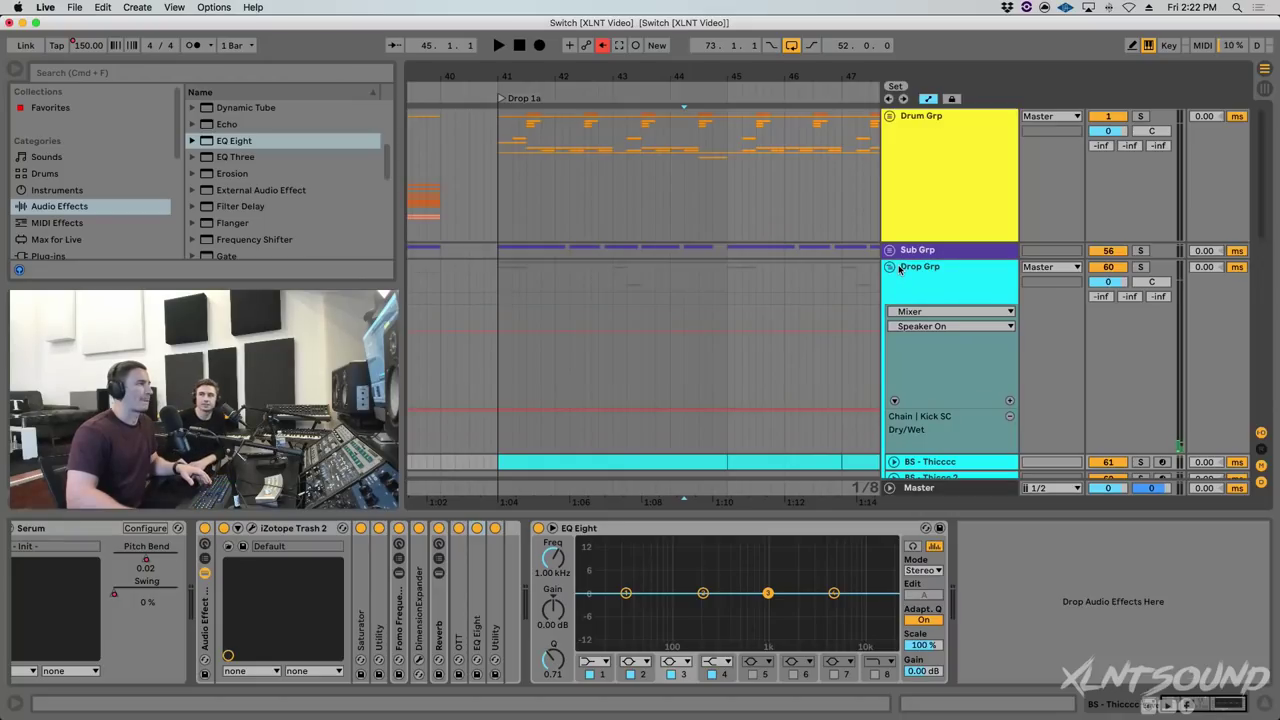
pyautogui.click(890, 271)
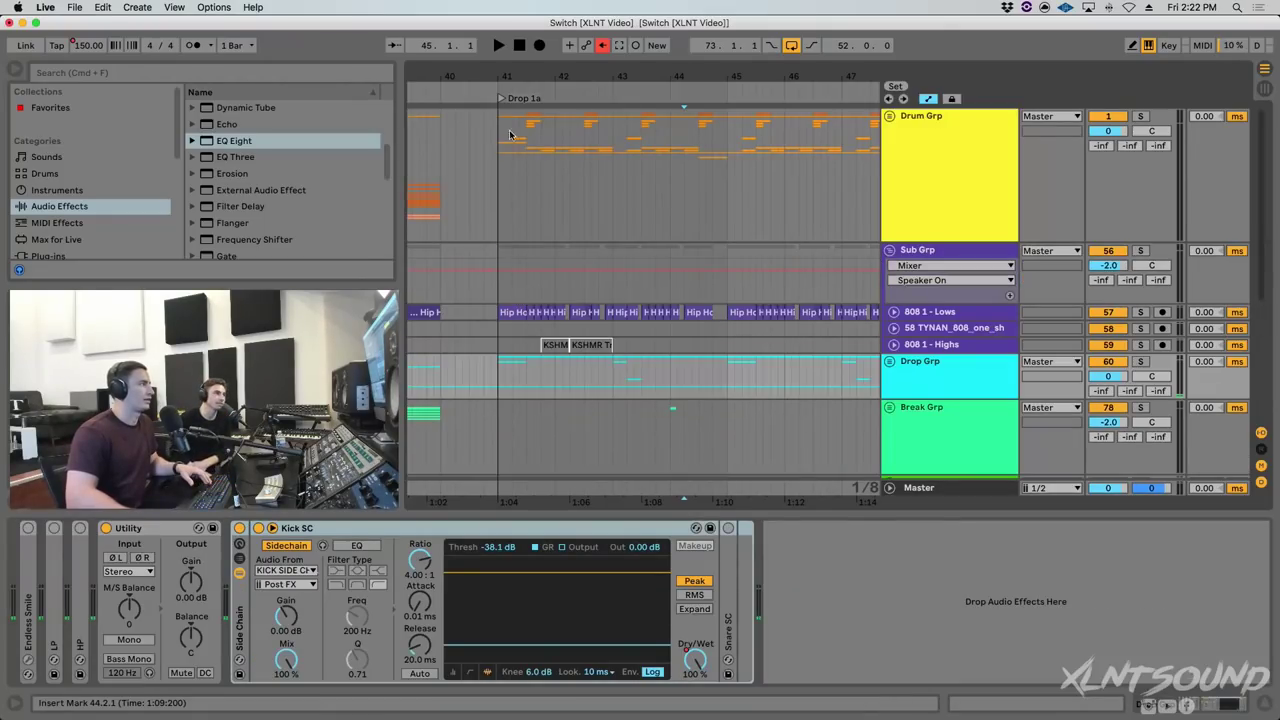
pyautogui.scroll(3, 509, 126)
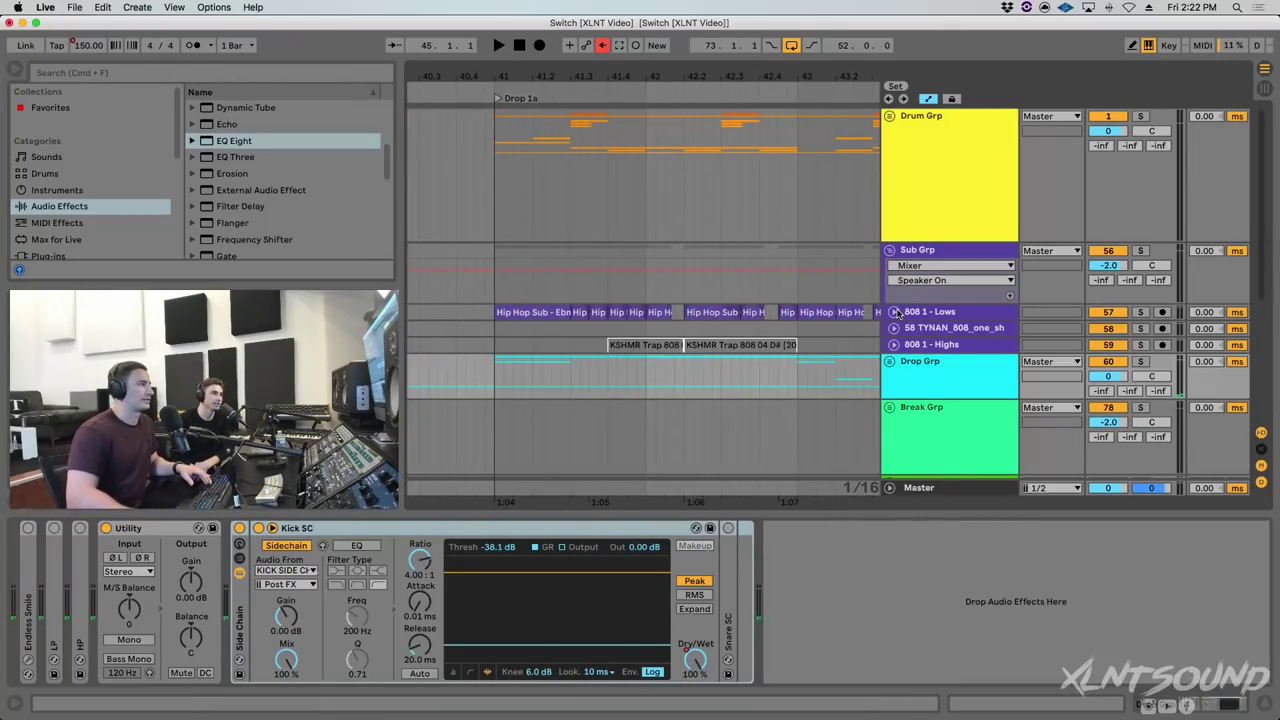
pyautogui.click(894, 312)
pyautogui.click(916, 312)
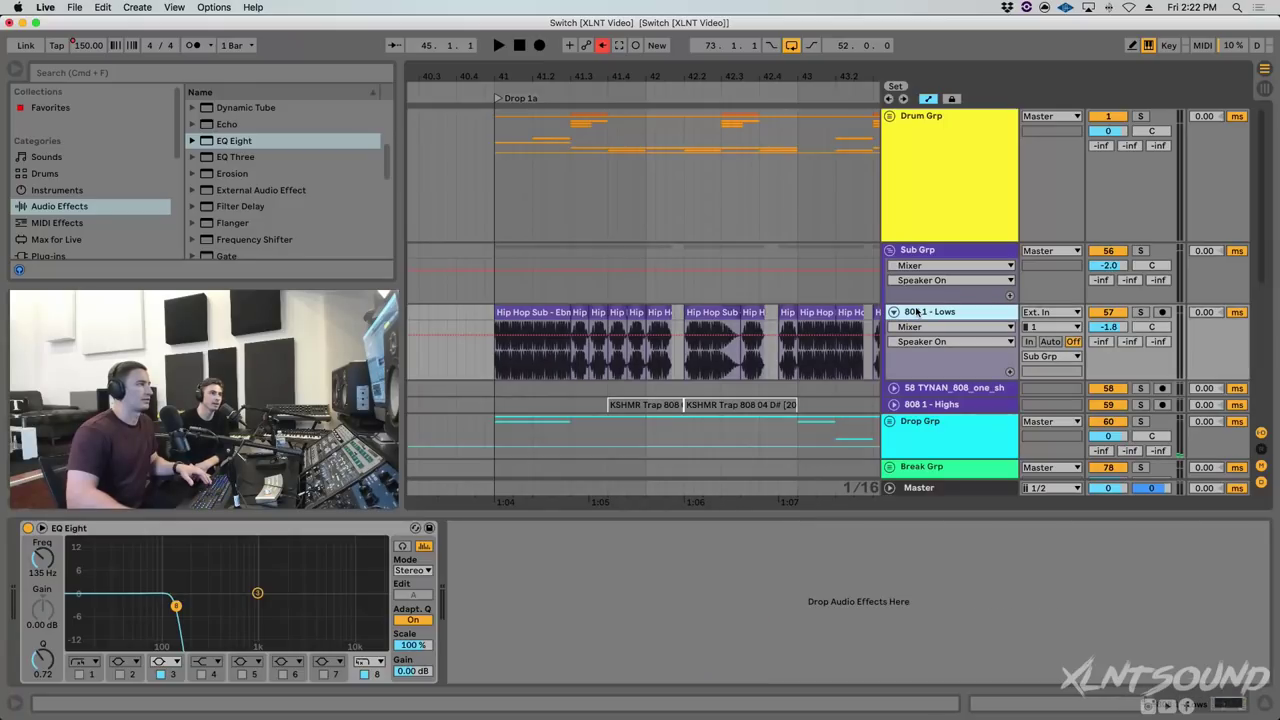
pyautogui.click(491, 369)
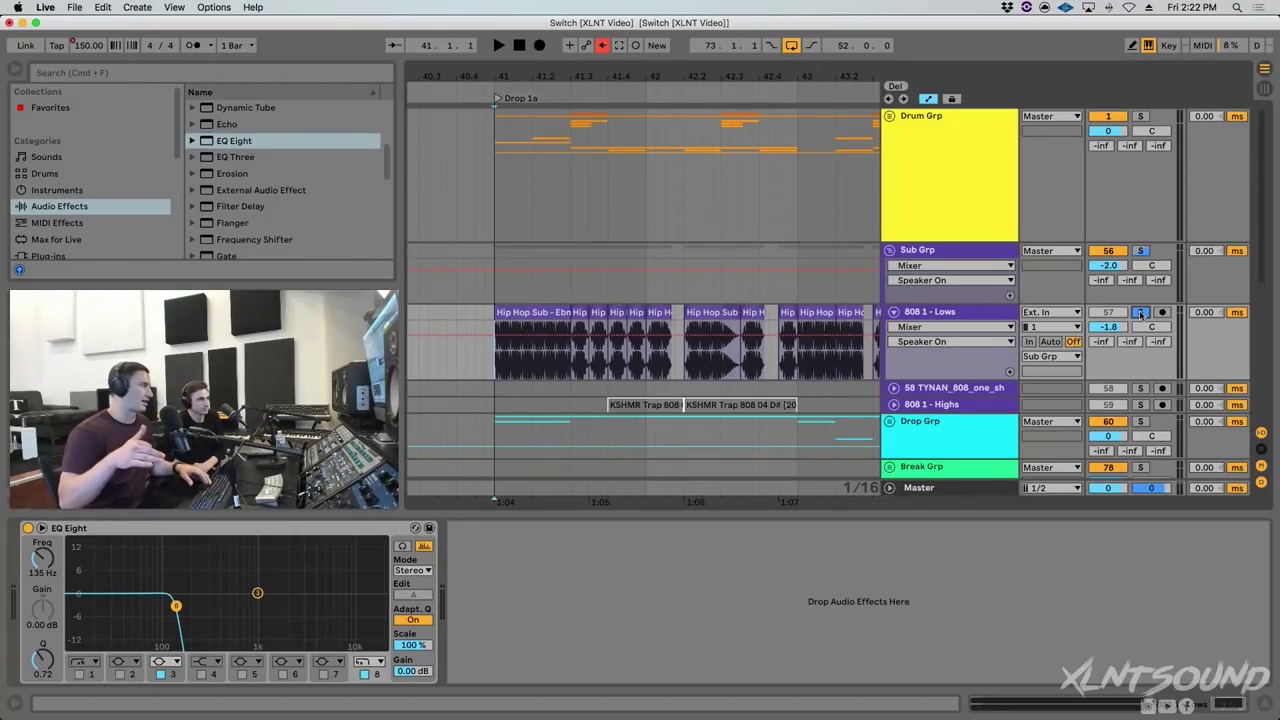
# Play the 808 section from the insert mark at 41.3.1.
pyautogui.press('space')
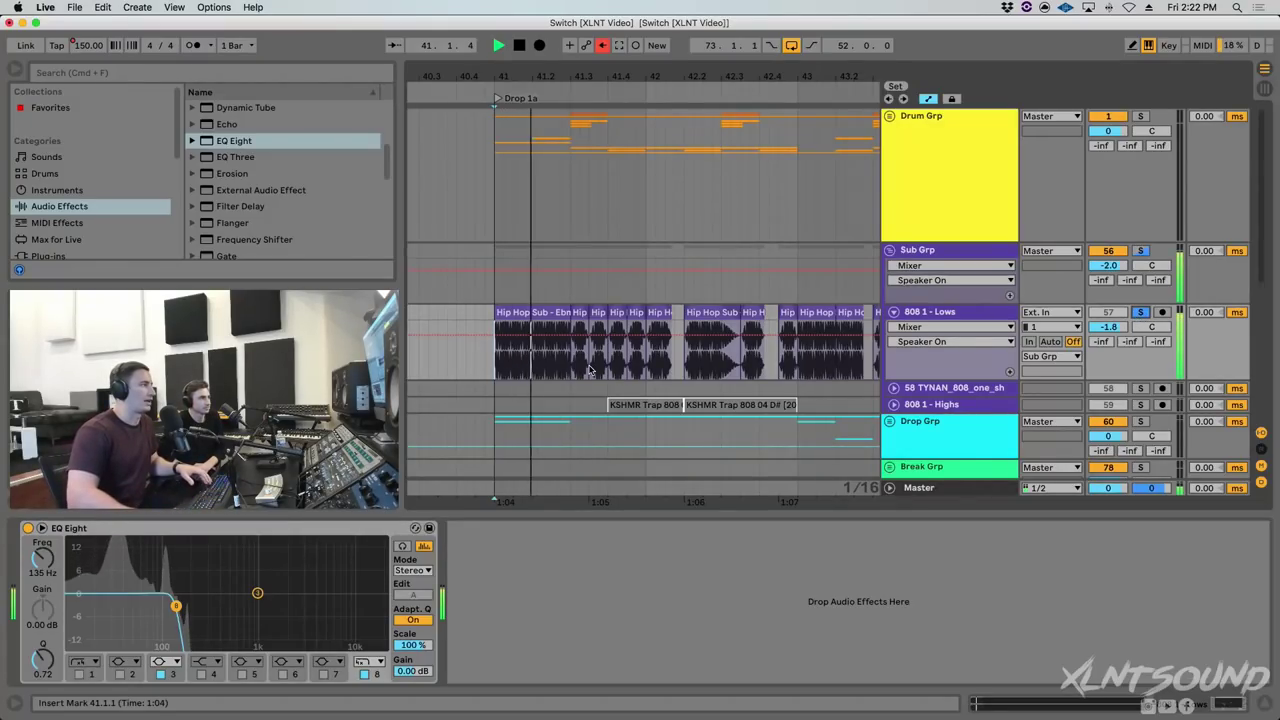
pyautogui.click(573, 372)
pyautogui.press('space')
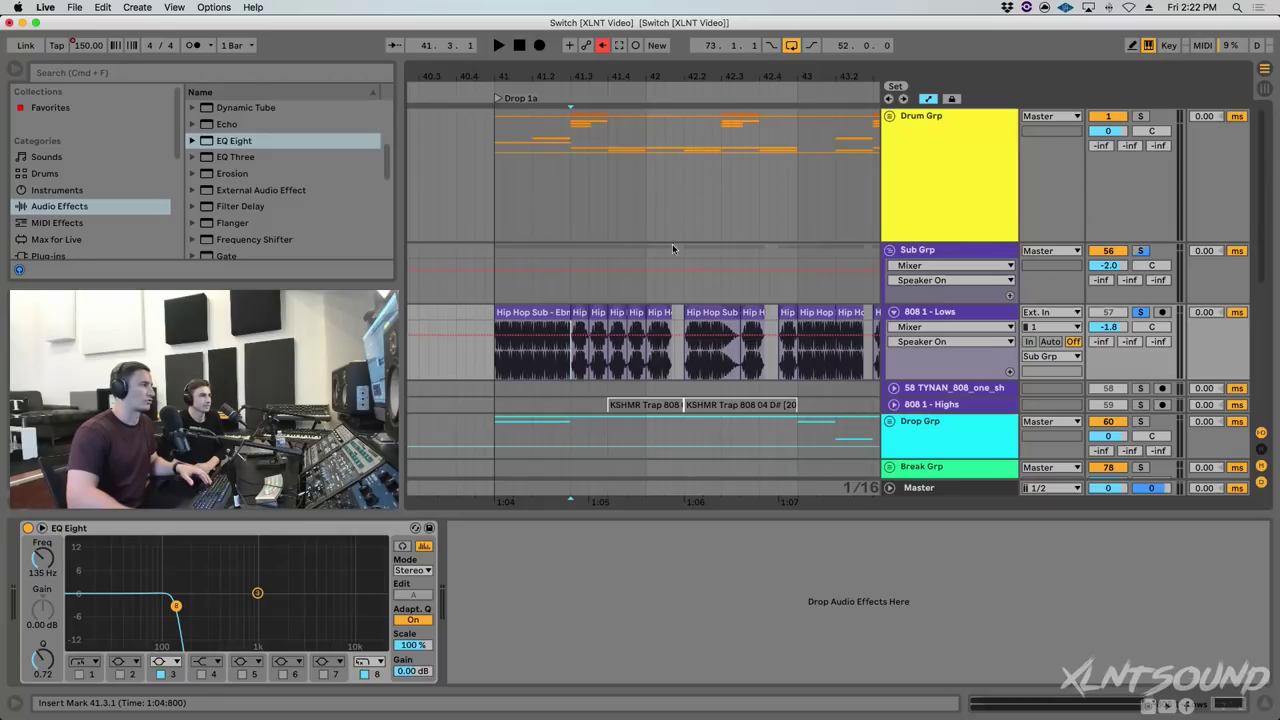
pyautogui.press('space')
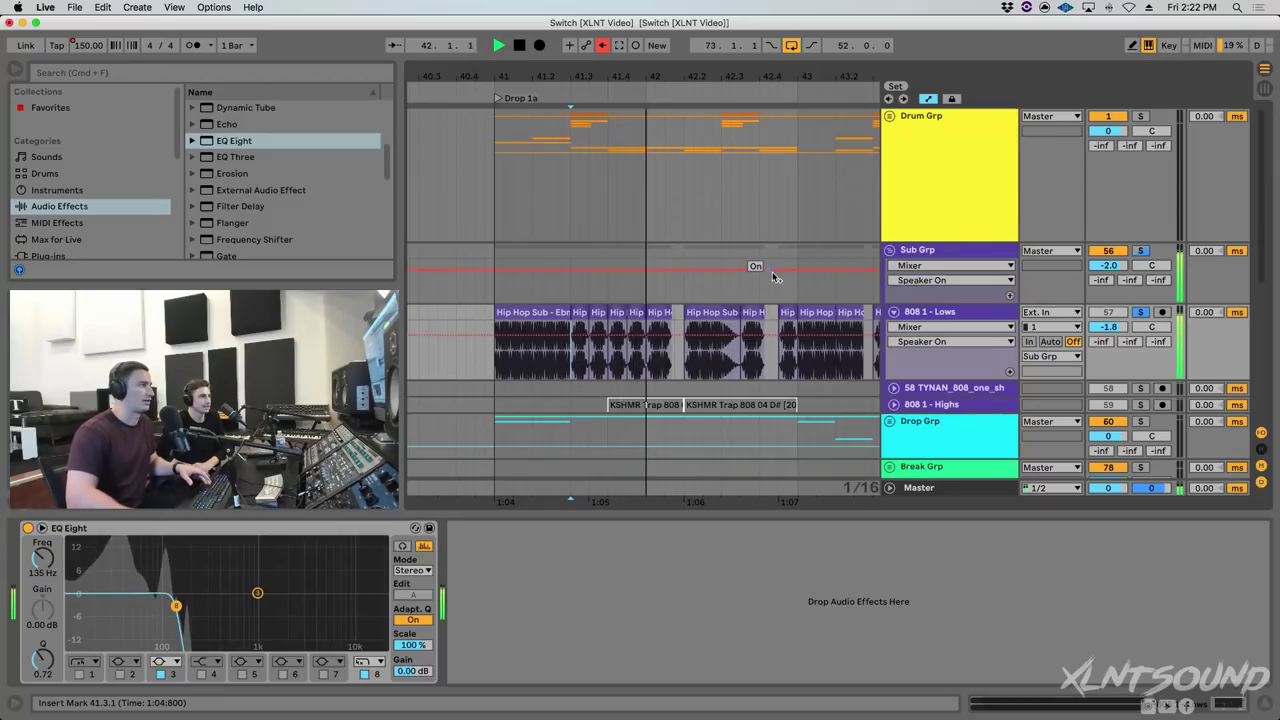
pyautogui.moveTo(701, 77); pyautogui.dragTo(700, 75)
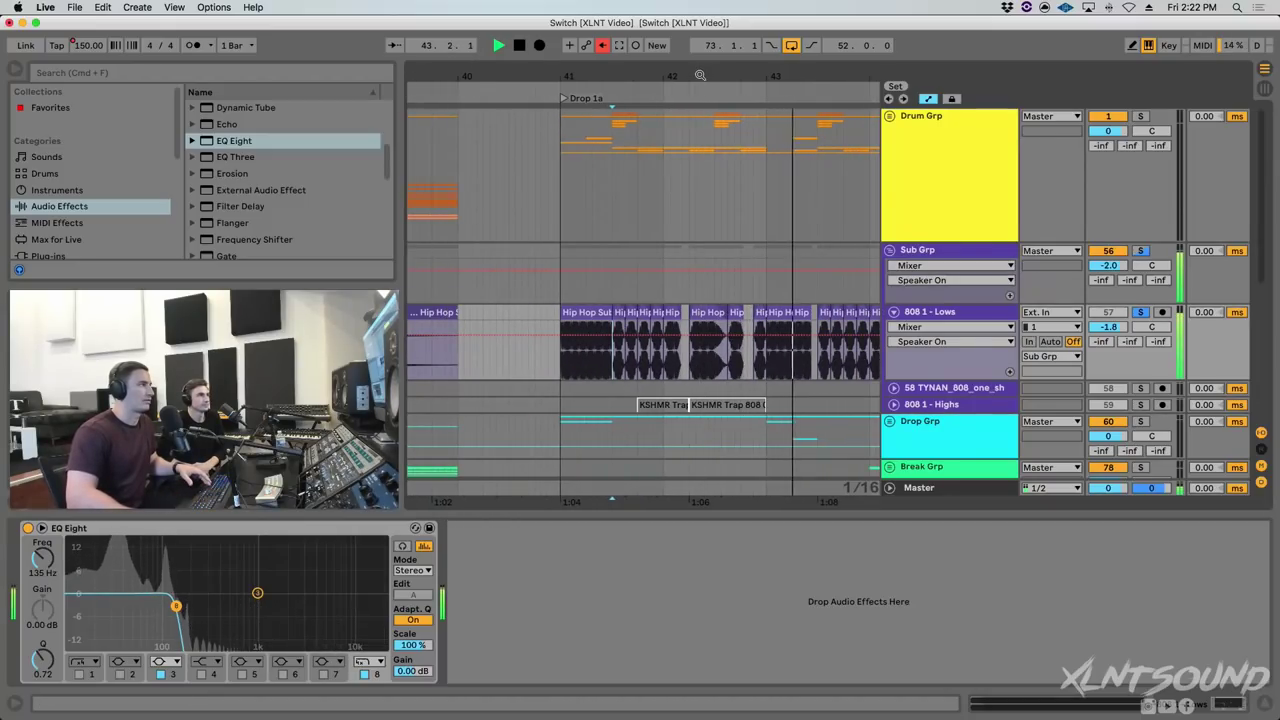
pyautogui.press('space')
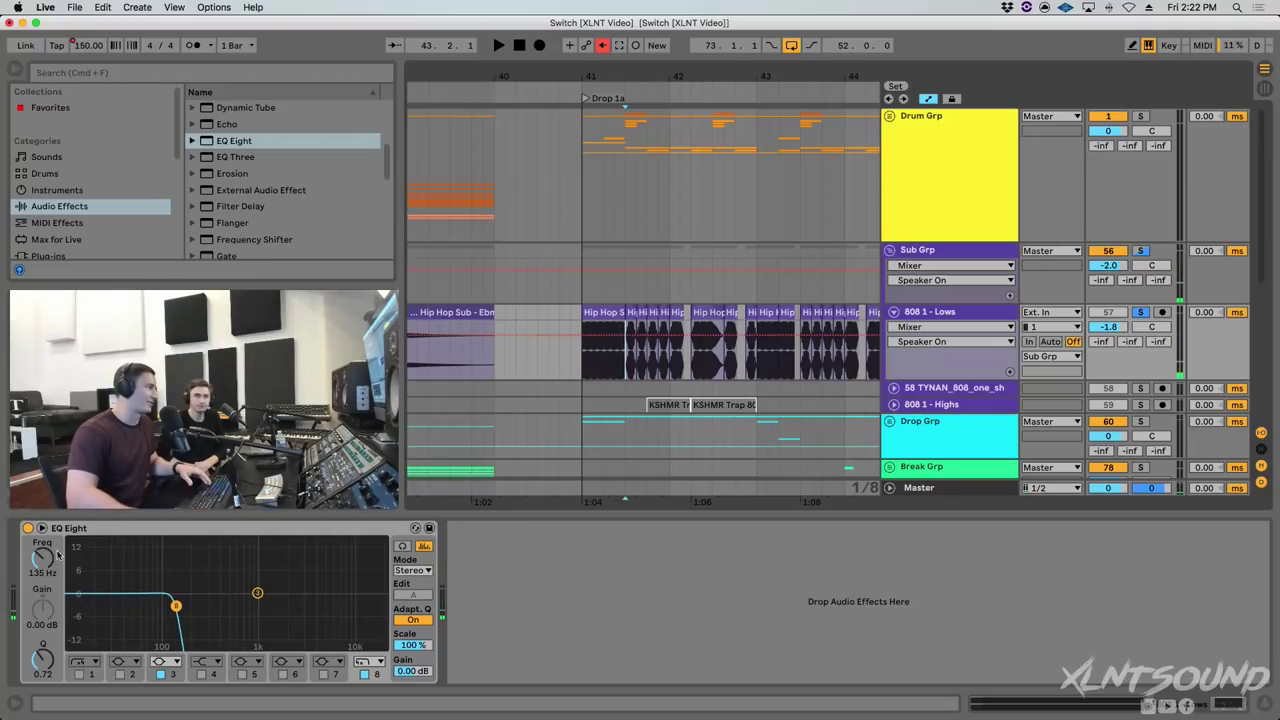
# Enlarge the EQ Eight display and watch the 135 Hz low-pass on the live spectrum.
pyautogui.click(42, 528)
pyautogui.press('space')
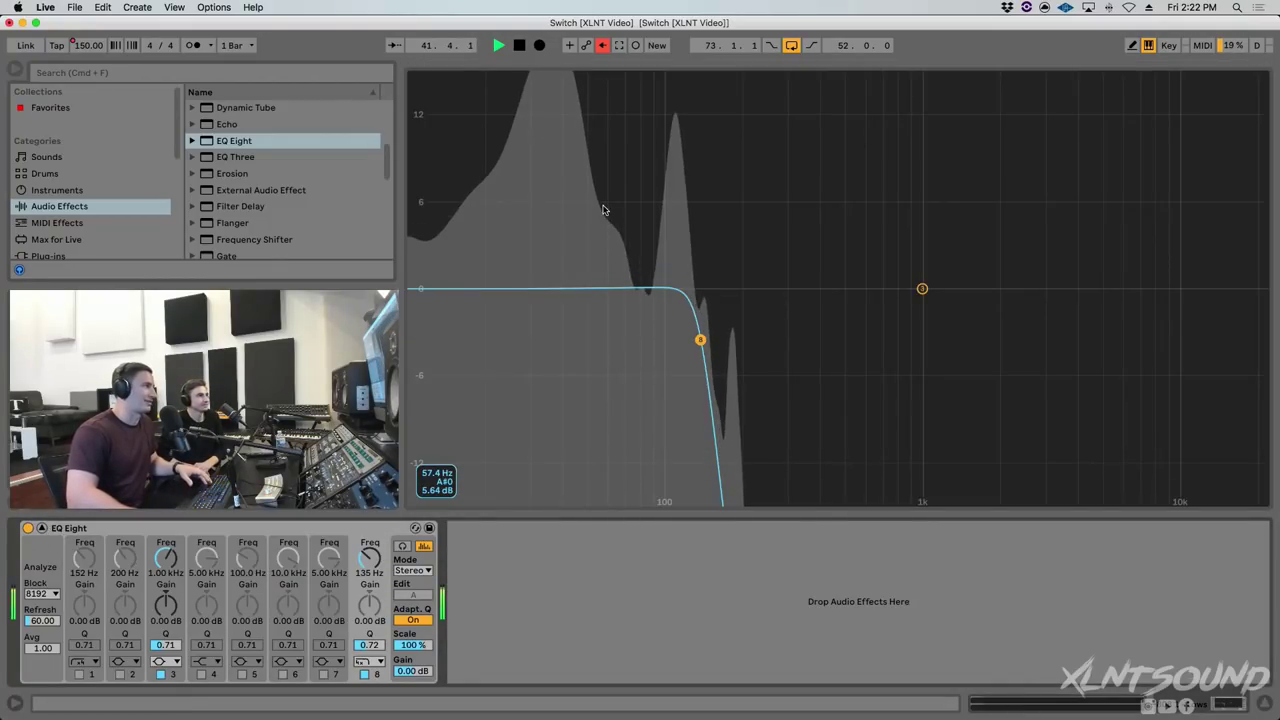
pyautogui.press('space')
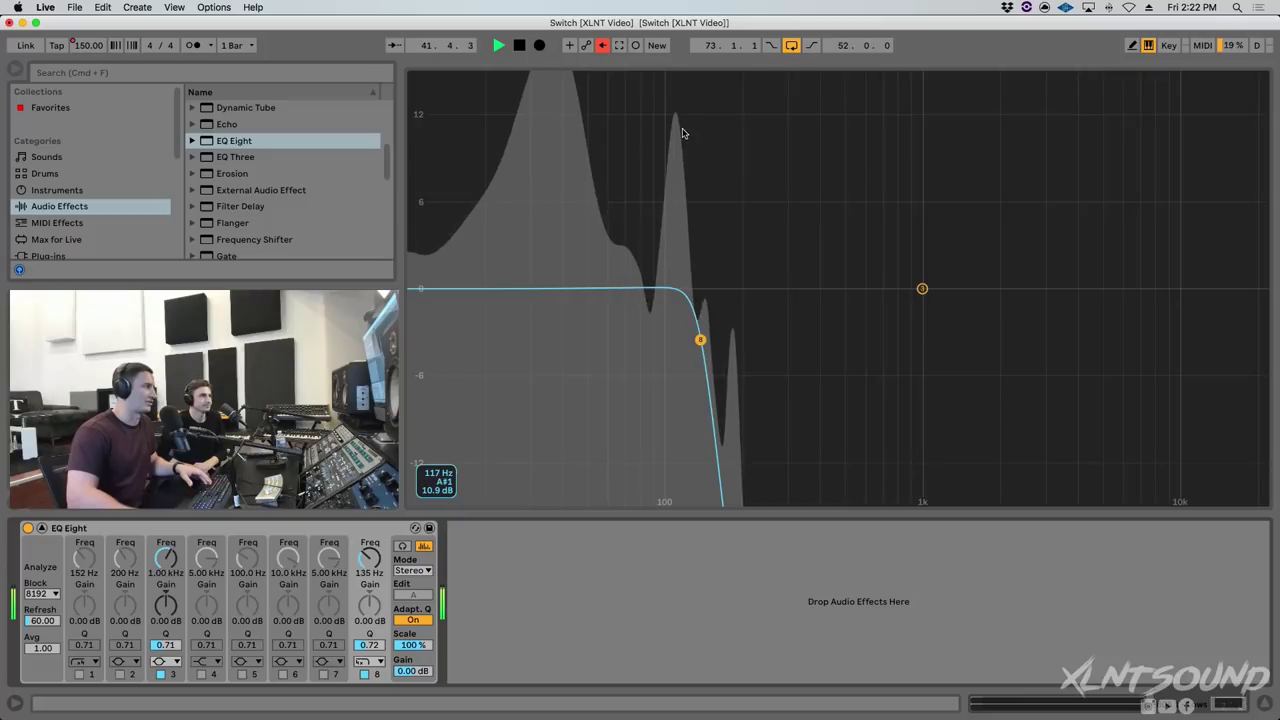
pyautogui.press('space')
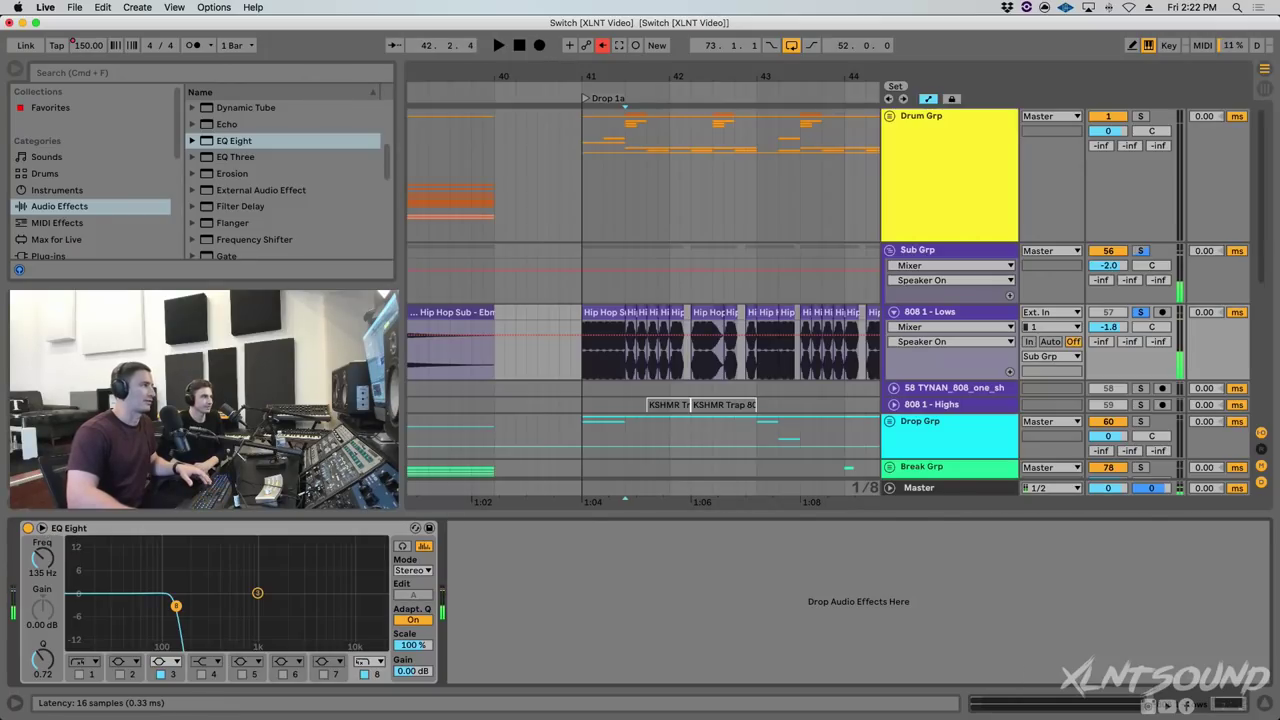
# Shrink the EQ display, fold and unsolo 808 1 - Lows, then fold Sub Grp.
pyautogui.click(42, 528)
pyautogui.scroll(-2, 719, 119)
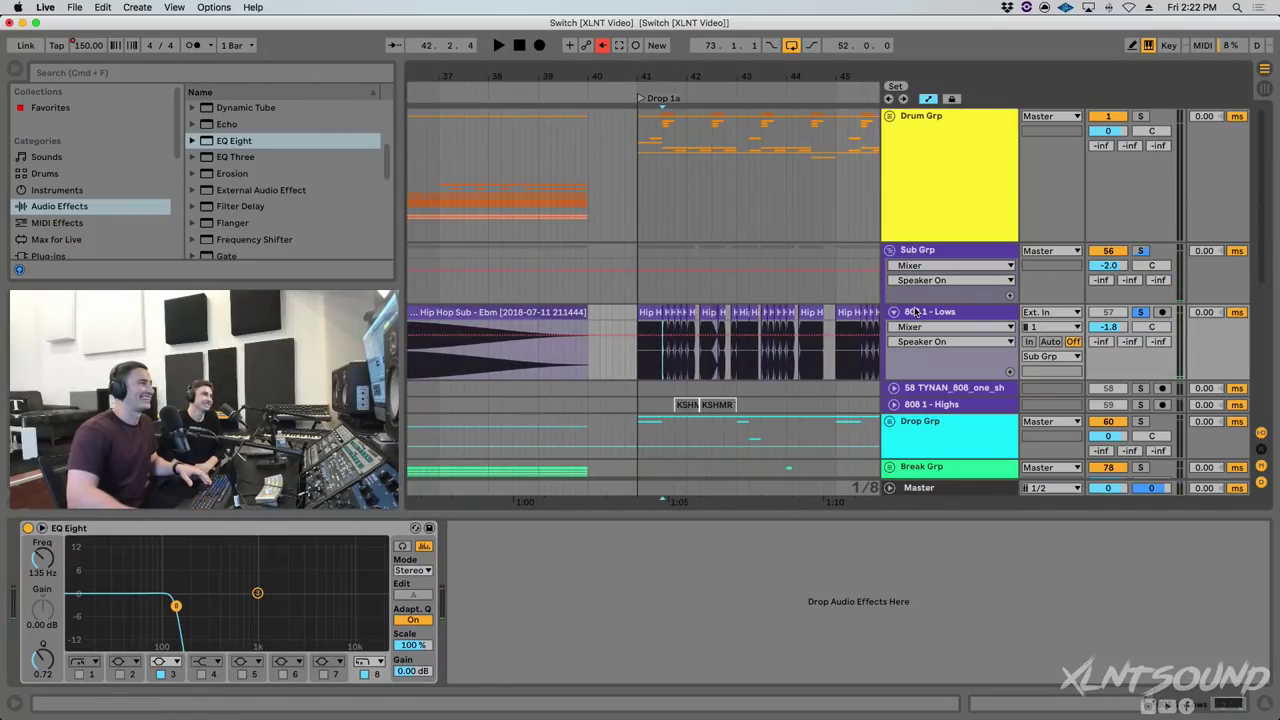
pyautogui.click(904, 312)
pyautogui.click(894, 312)
pyautogui.scroll(-4, 750, 94)
pyautogui.click(1147, 314)
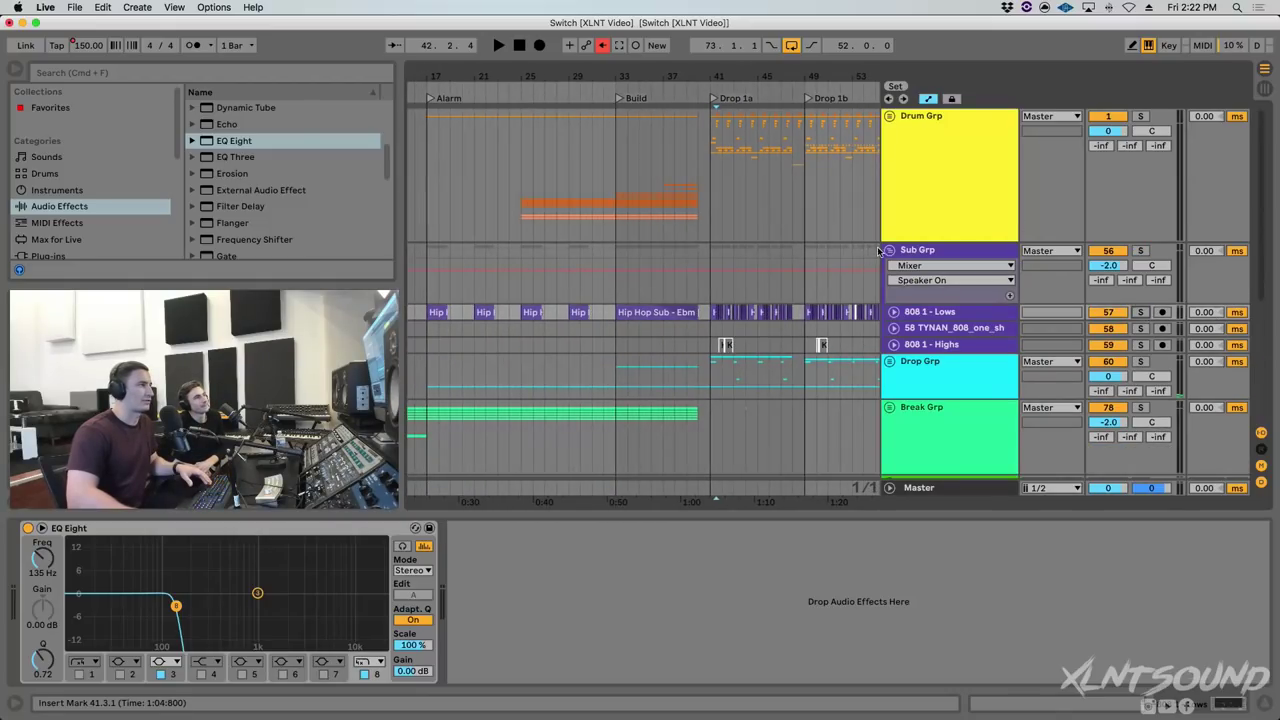
pyautogui.click(888, 250)
# Play the arrangement from just before Drop 3a.
pyautogui.scroll(-4, 629, 191)
pyautogui.hscroll(3, 636, 177)
pyautogui.scroll(4, 647, 229)
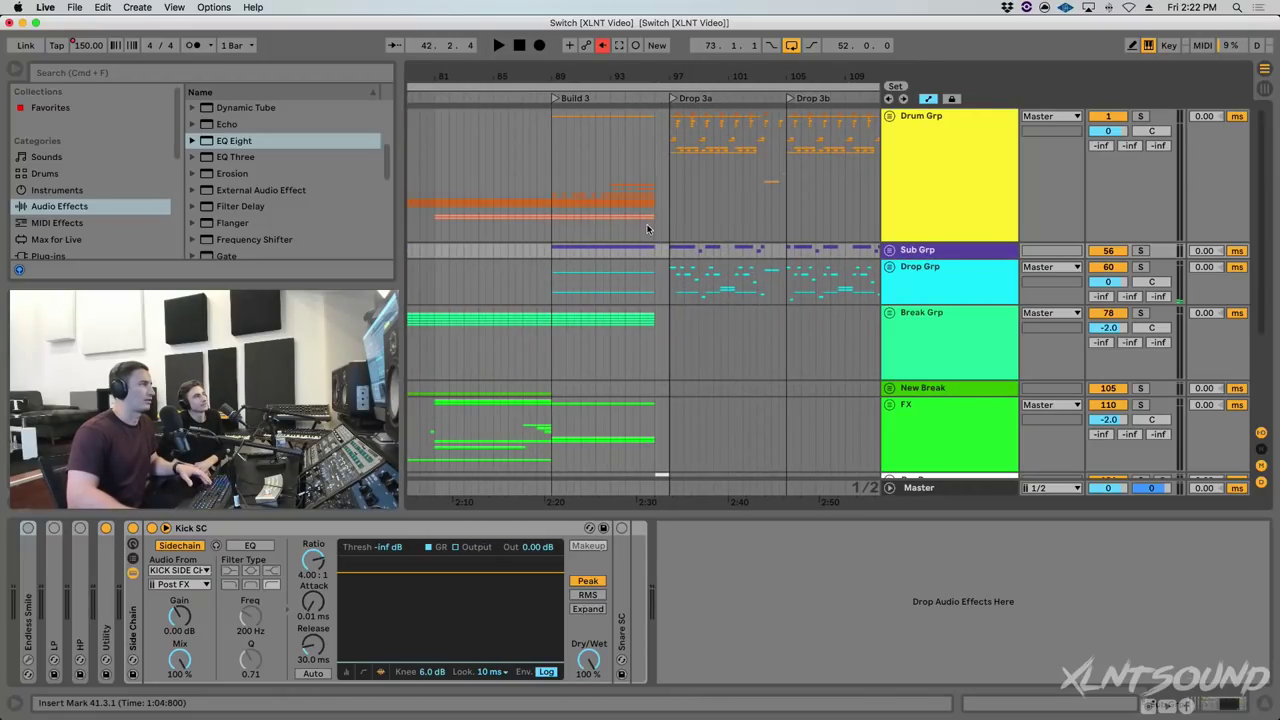
pyautogui.click(647, 229)
pyautogui.press('space')
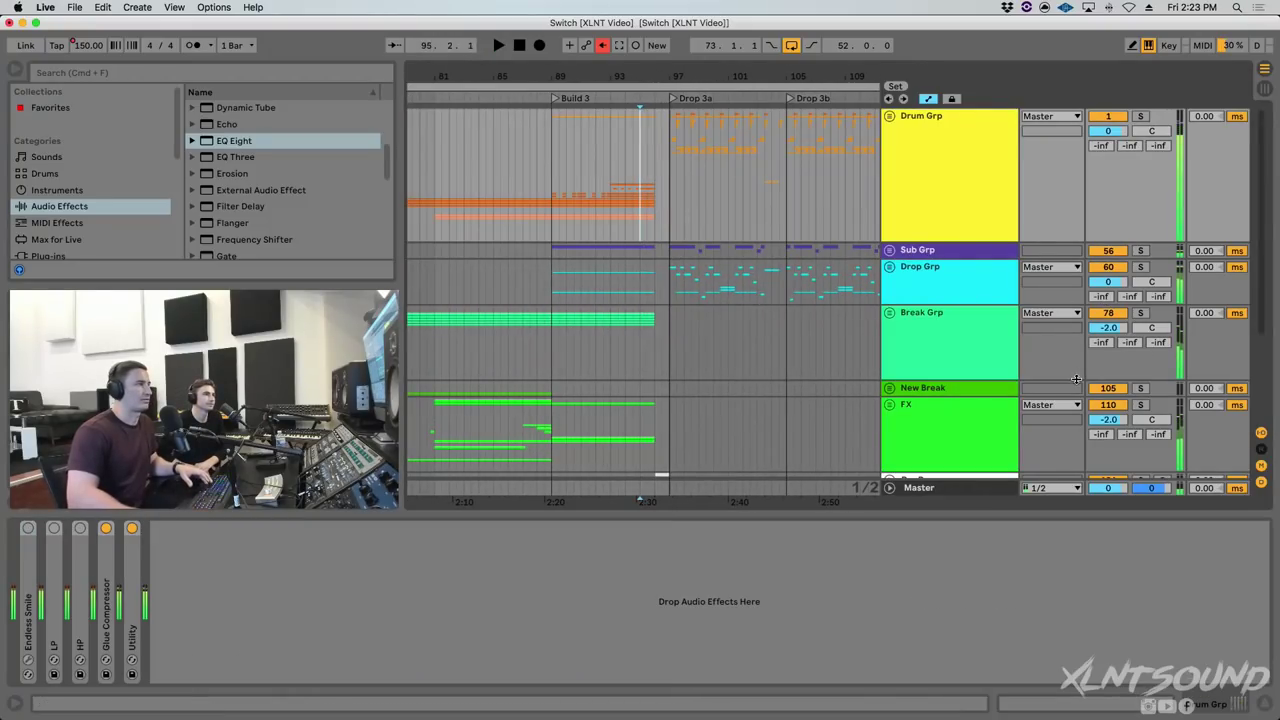
# Show the Master's Auto Filter, solo and play the Final reference mix, then zoom to bar 97.
pyautogui.scroll(-3, 1076, 379)
pyautogui.click(928, 493)
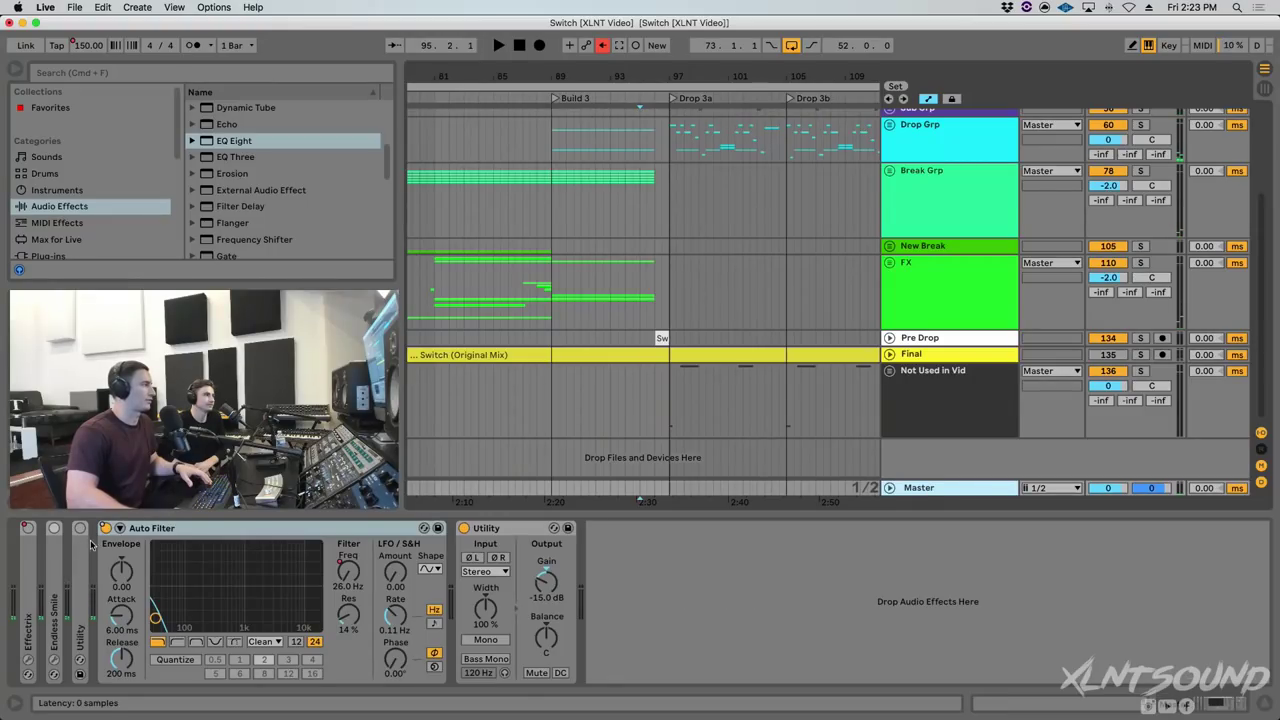
pyautogui.click(98, 541)
pyautogui.click(1140, 354)
pyautogui.press('space')
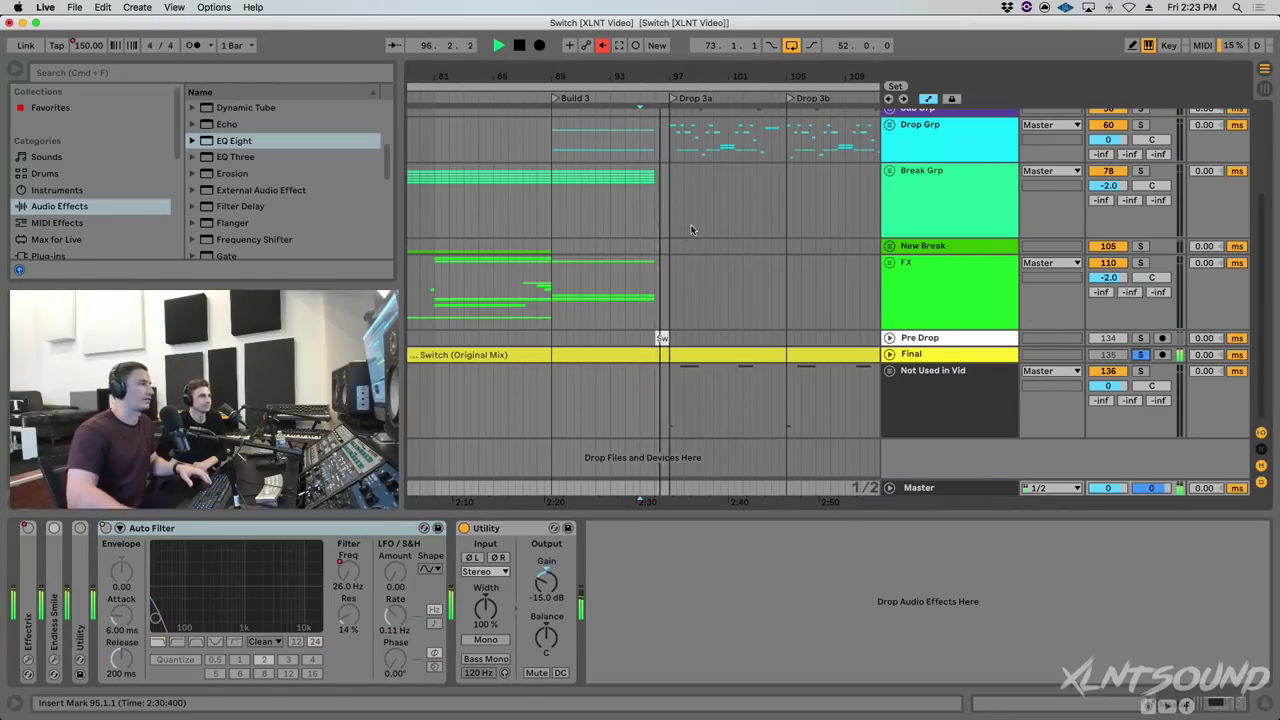
pyautogui.scroll(1, 691, 229)
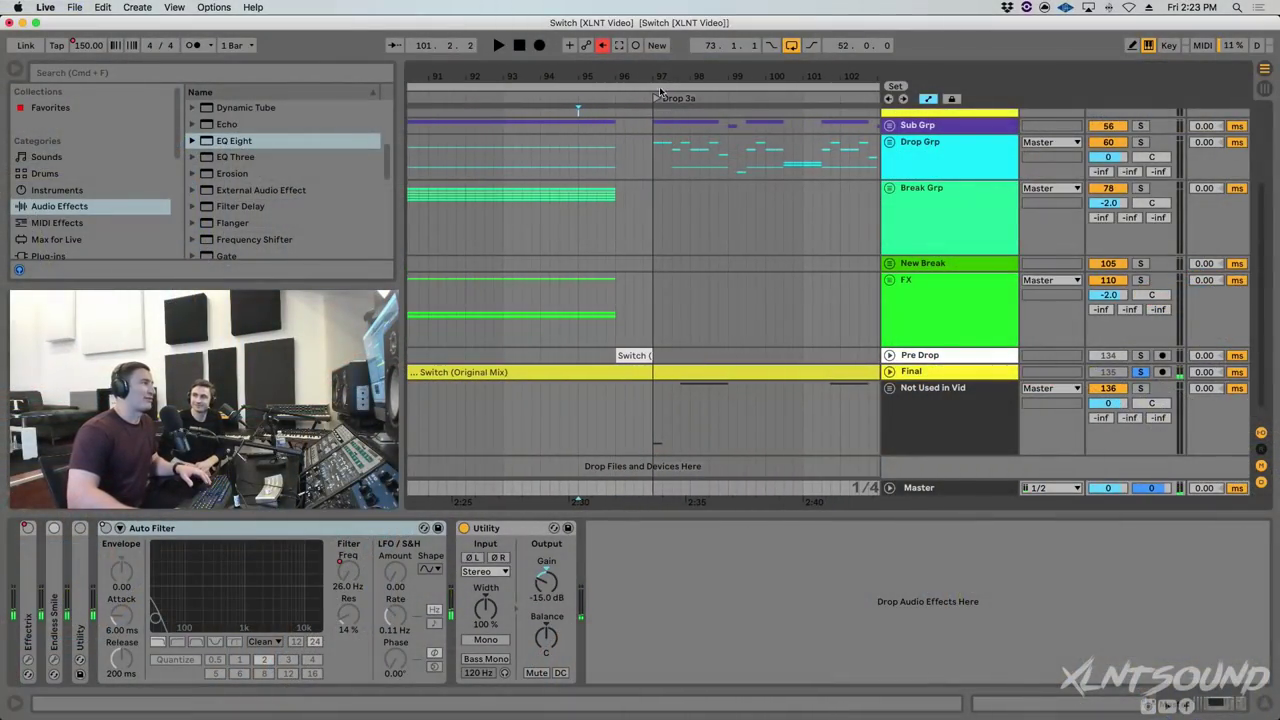
pyautogui.moveTo(659, 92); pyautogui.dragTo(684, 152)
# Unfold Drop Grp, then select, unfold and solo the BS - Blitz track.
pyautogui.click(682, 155)
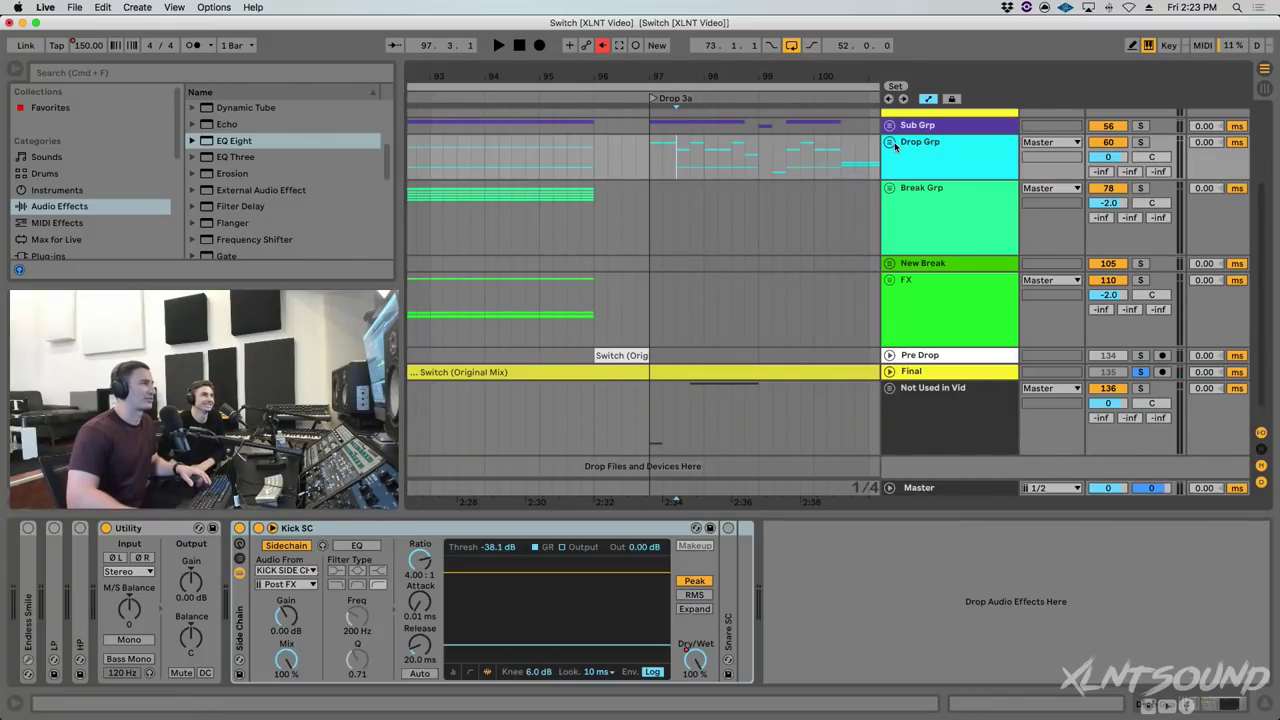
pyautogui.click(890, 142)
pyautogui.scroll(-2, 771, 206)
pyautogui.moveTo(676, 82); pyautogui.dragTo(915, 324)
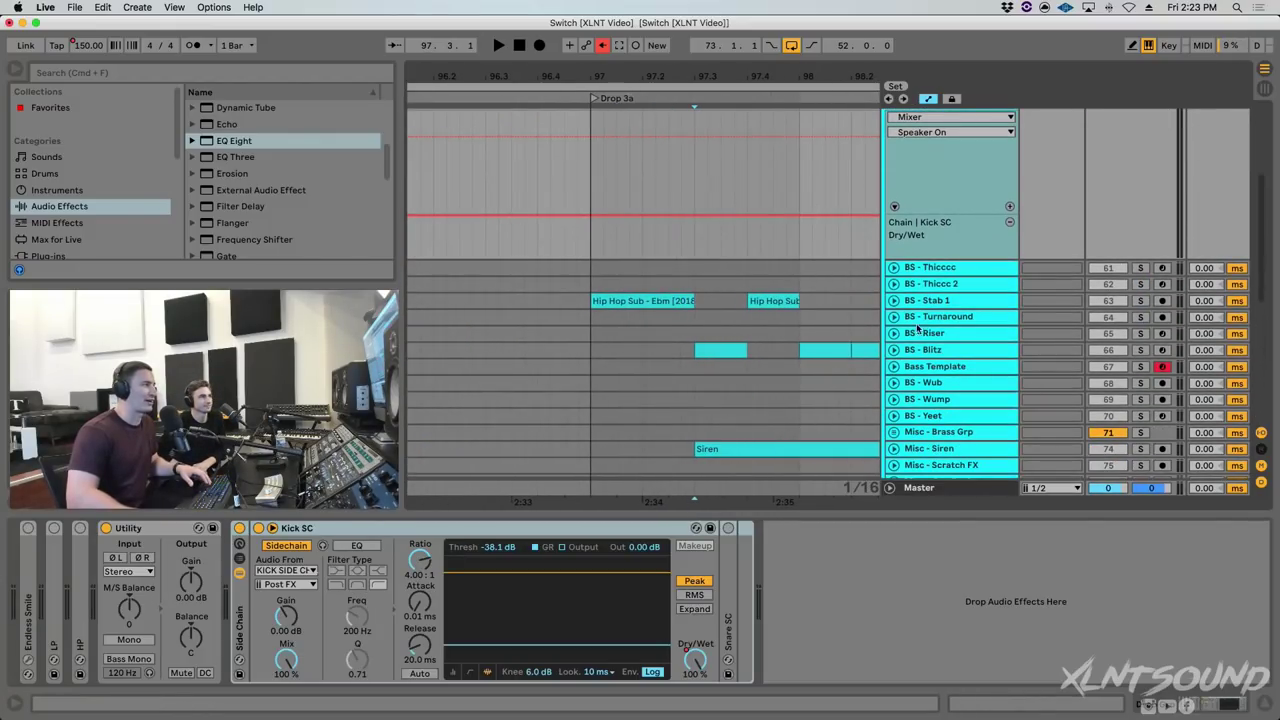
pyautogui.click(915, 350)
pyautogui.click(893, 350)
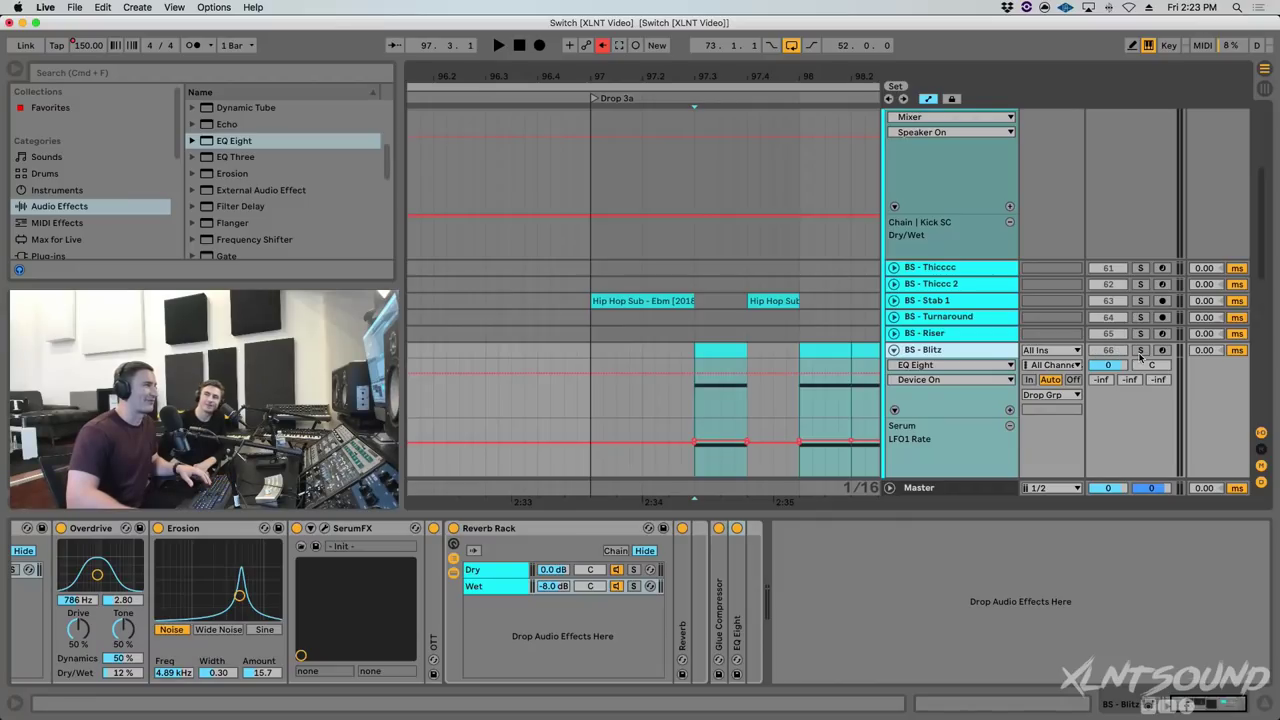
pyautogui.click(1141, 350)
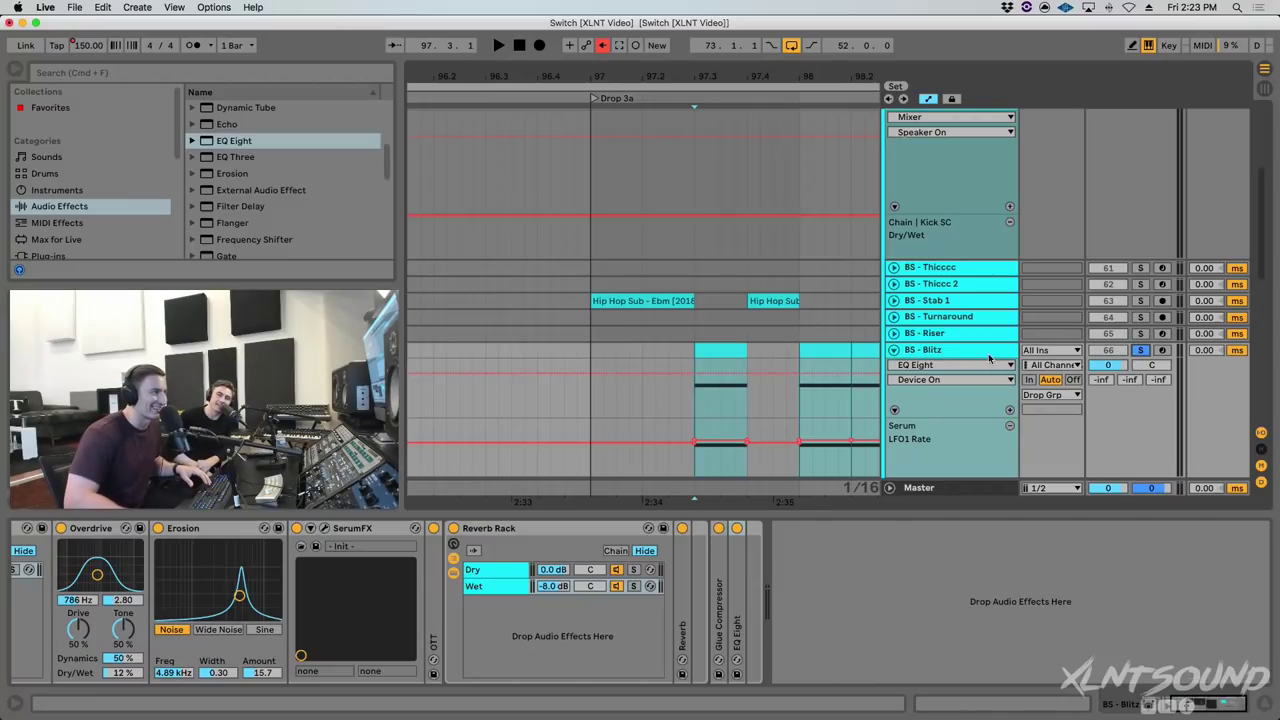
# Zoom to bar 97.3, collapse the Reverb Rack, and play from 97.1.1 comparing full mix and solo.
pyautogui.scroll(3, 747, 348)
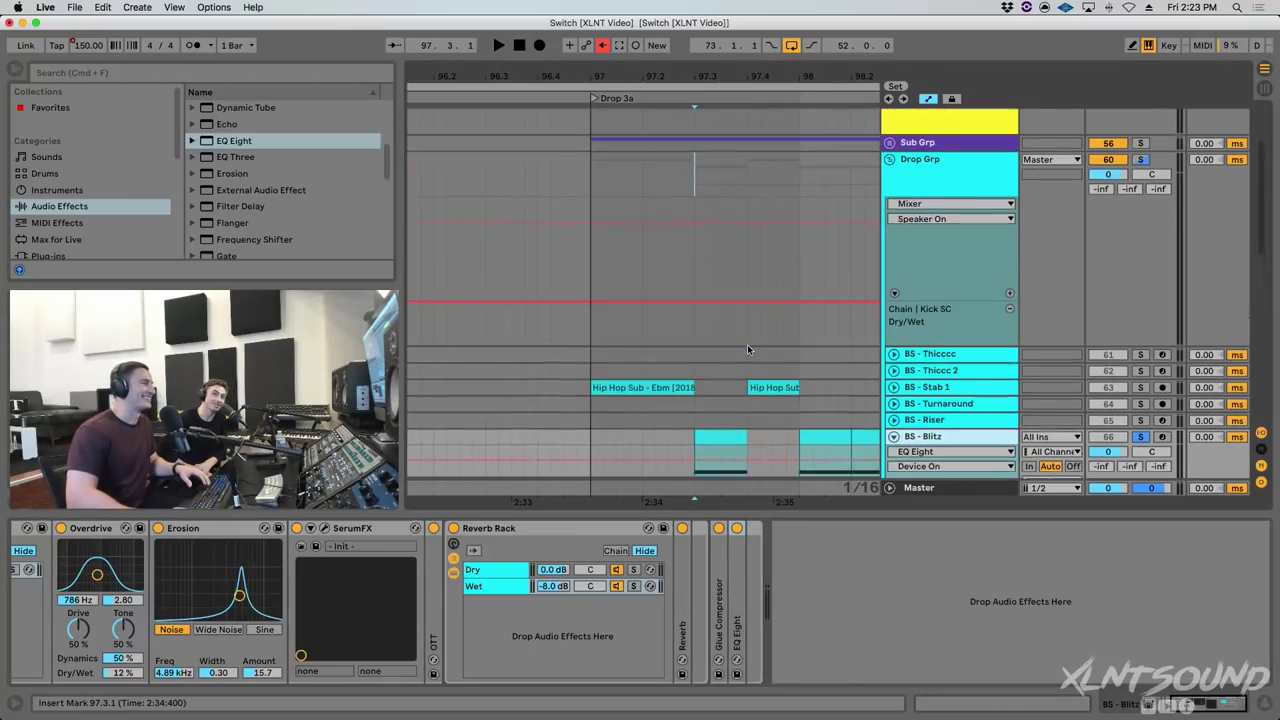
pyautogui.scroll(-6, 747, 344)
pyautogui.moveTo(722, 78); pyautogui.dragTo(829, 157)
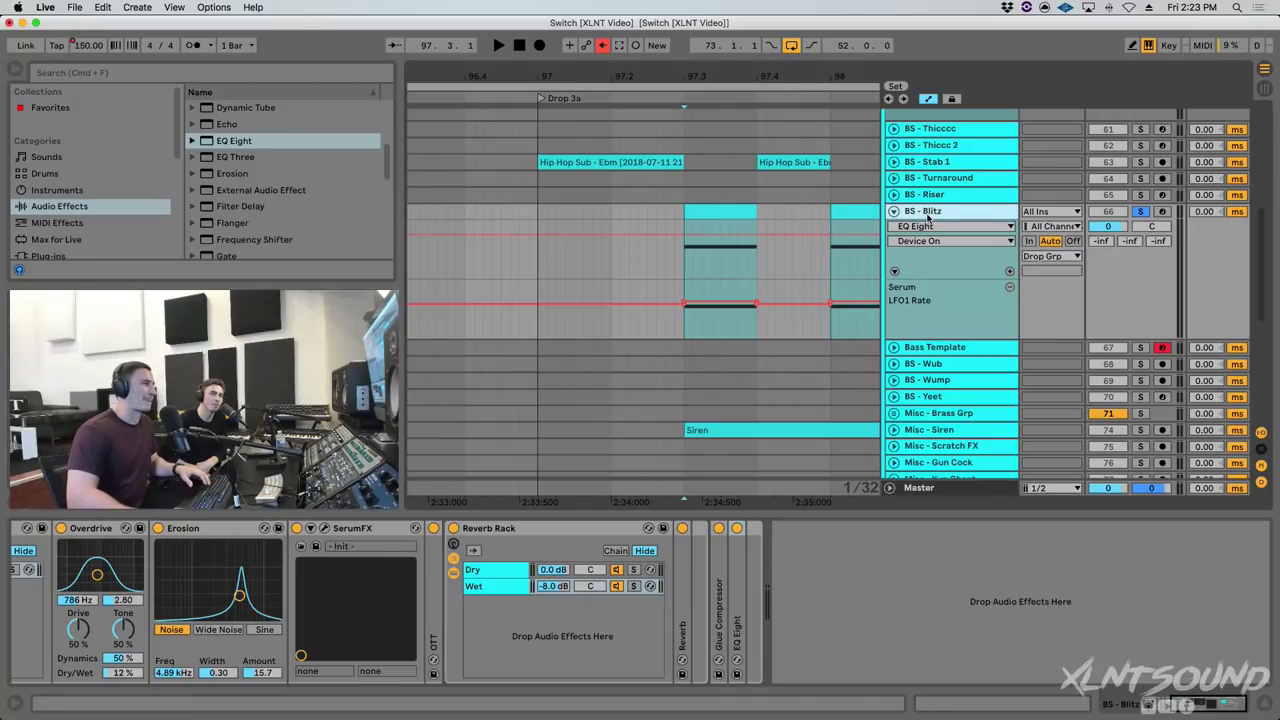
pyautogui.doubleClick(615, 528)
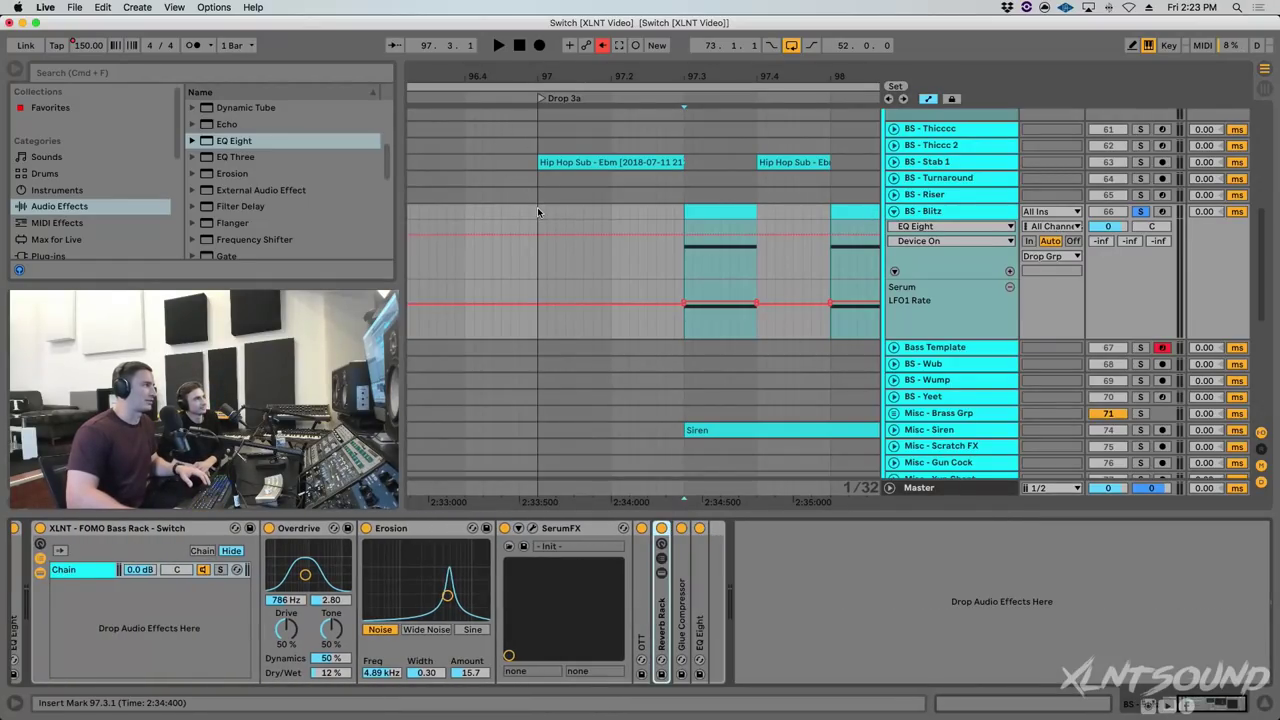
pyautogui.click(537, 210)
pyautogui.click(1141, 212)
pyautogui.press('space')
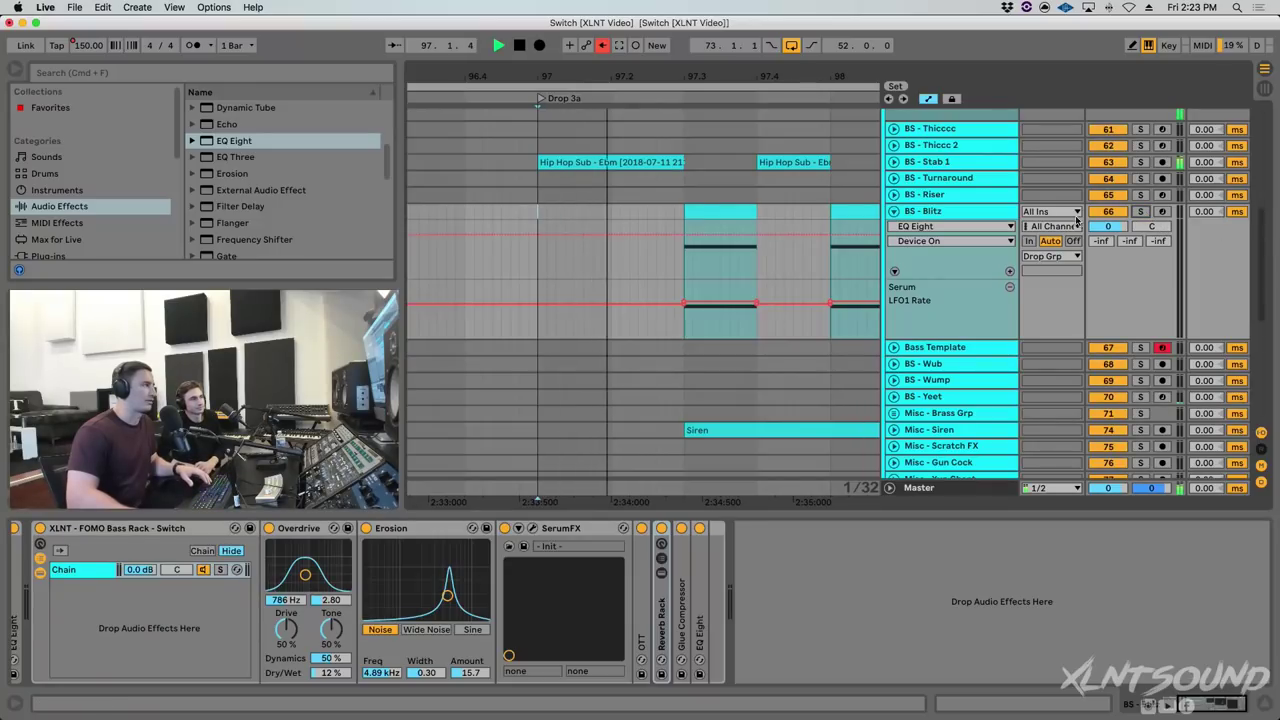
pyautogui.click(1141, 212)
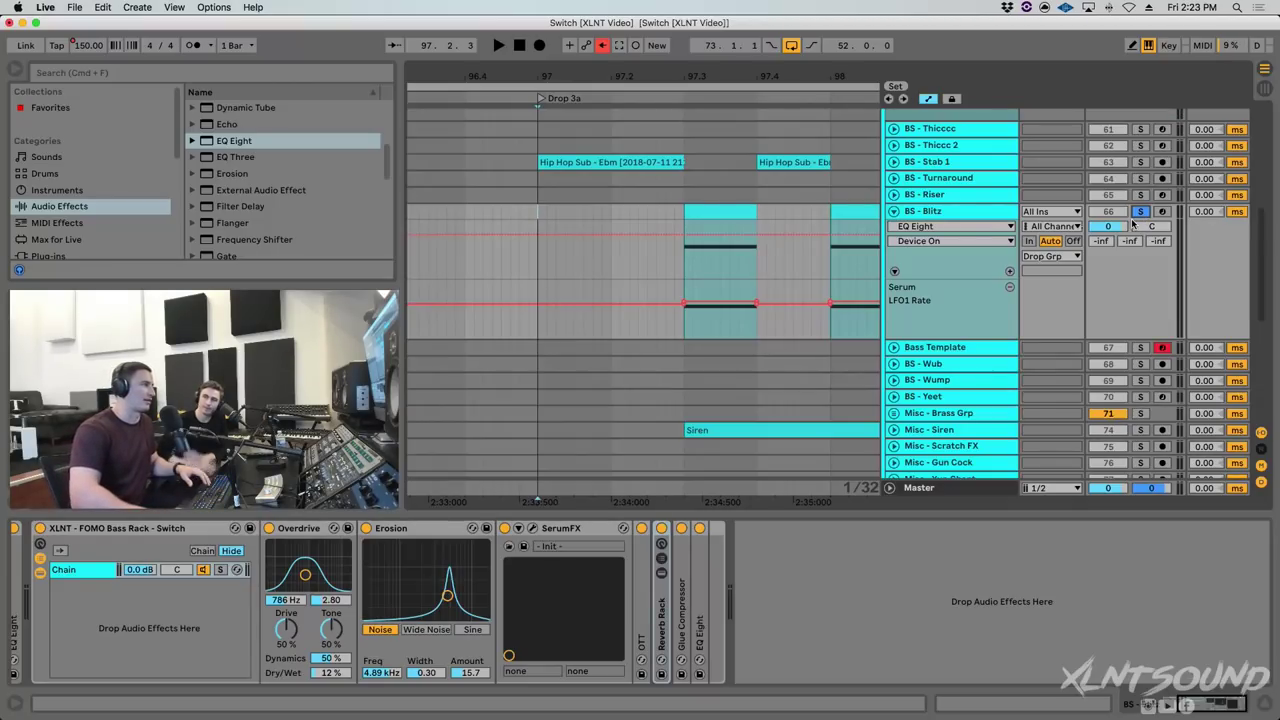
# Play BS - Blitz from bar 97.3.1 and briefly view its Serum editor.
pyautogui.scroll(-2, 700, 235)
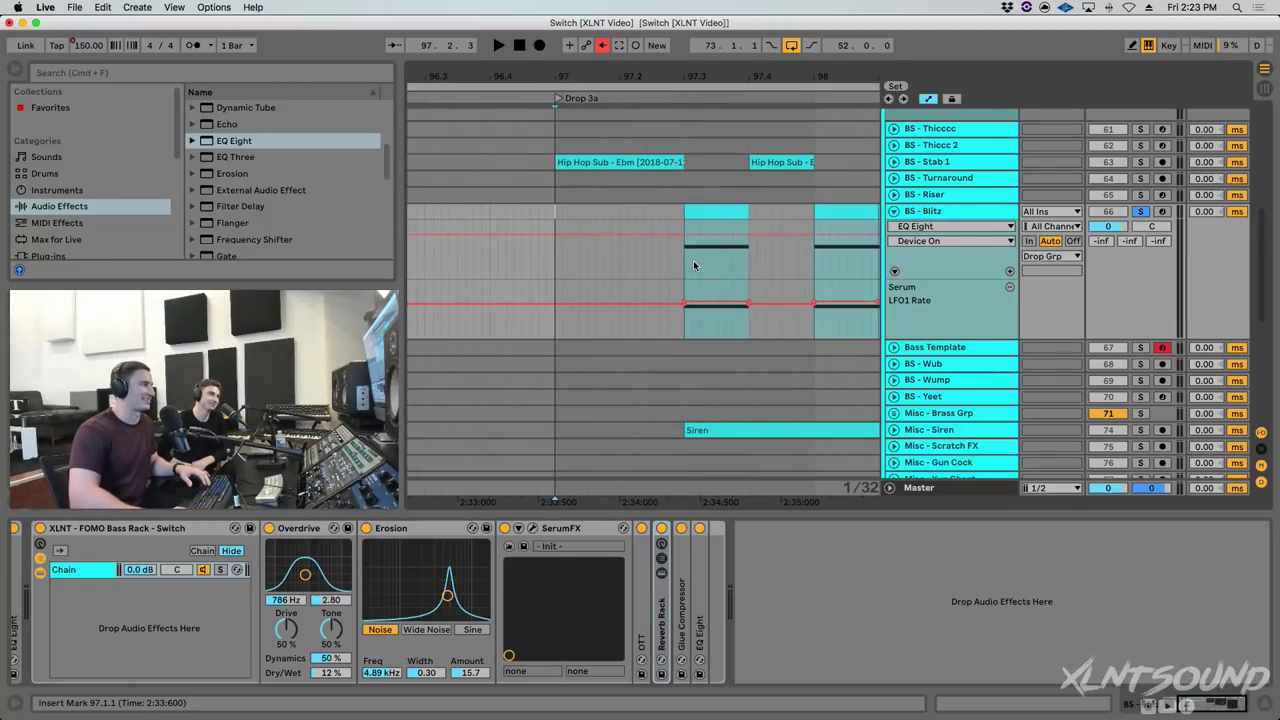
pyautogui.click(687, 268)
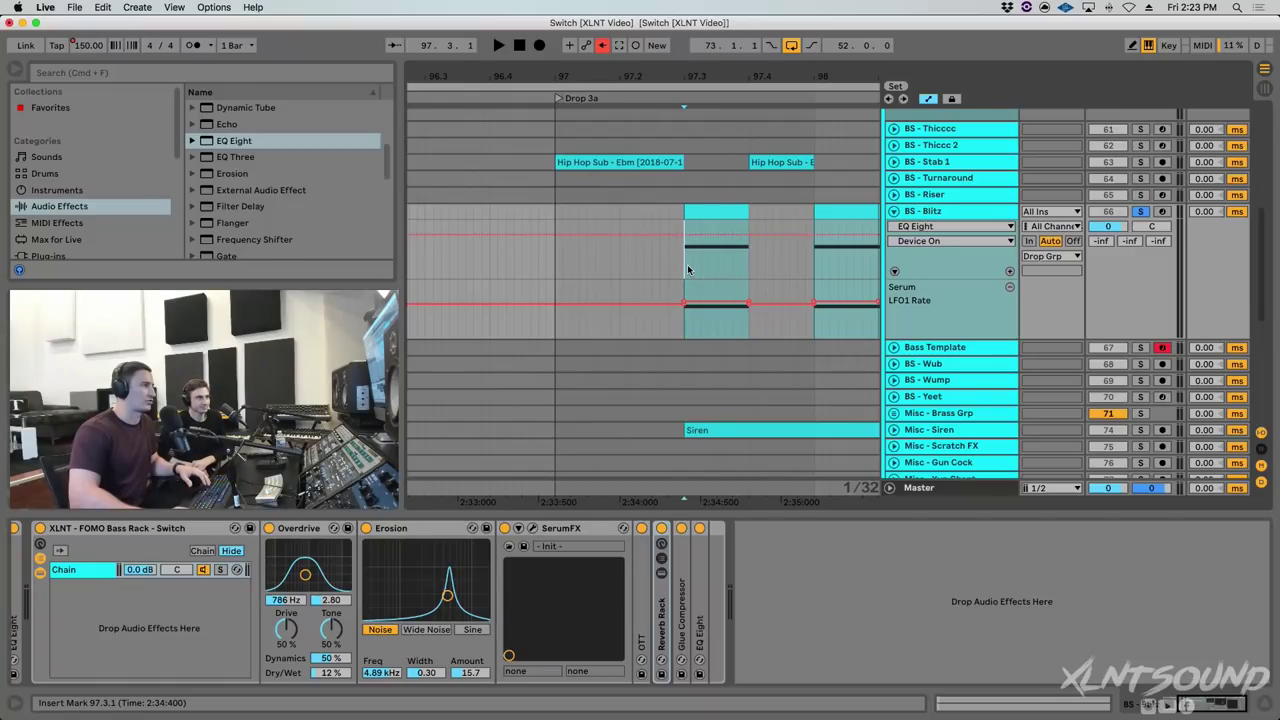
pyautogui.press('space')
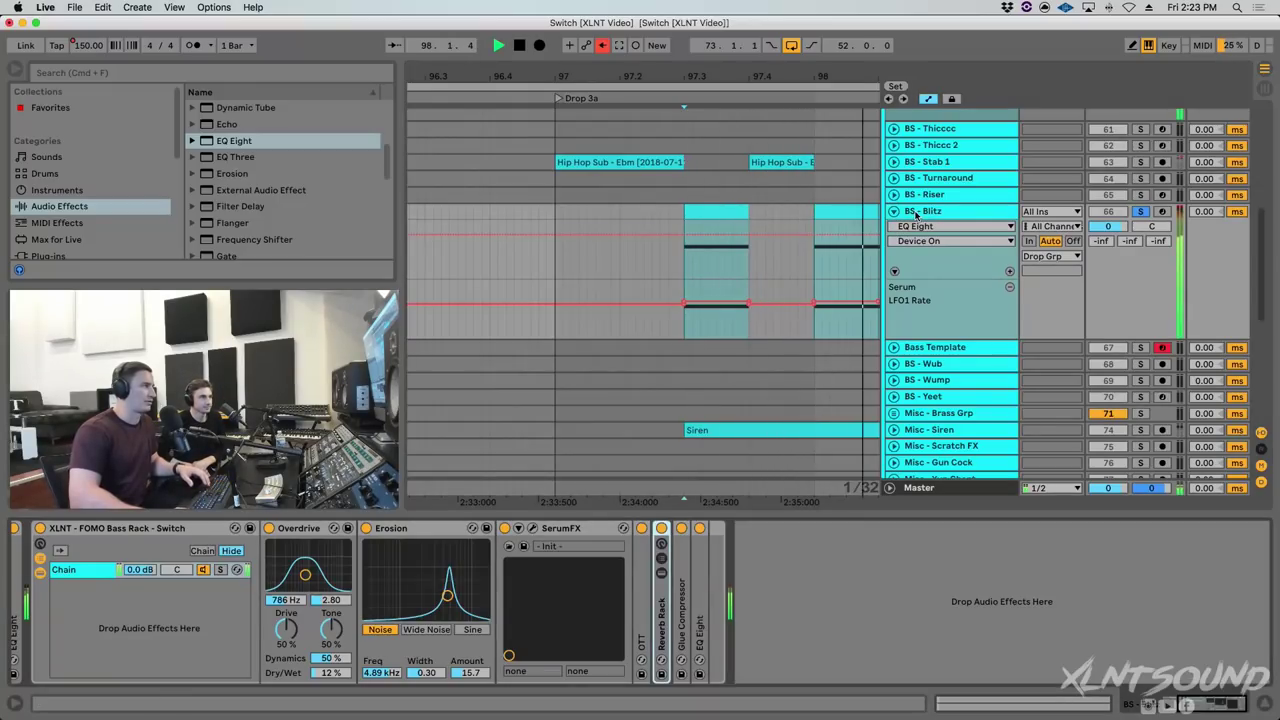
pyautogui.hscroll(-3, 453, 596)
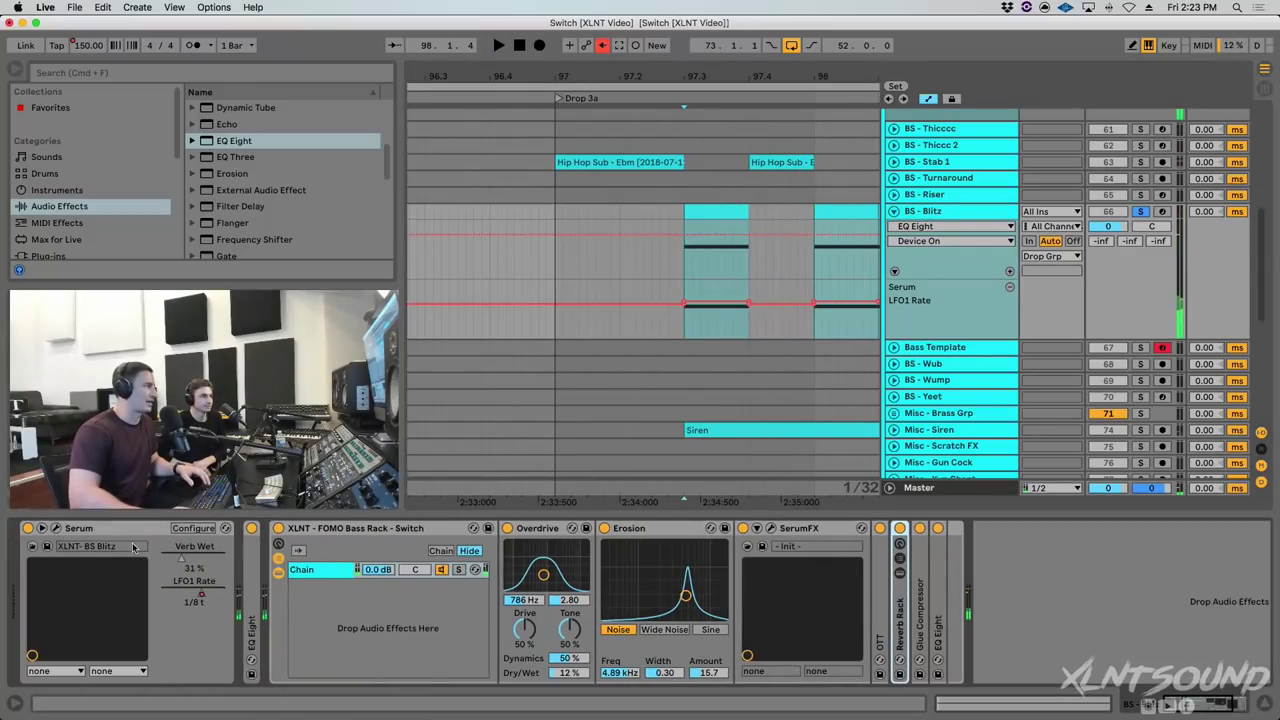
pyautogui.click(45, 528)
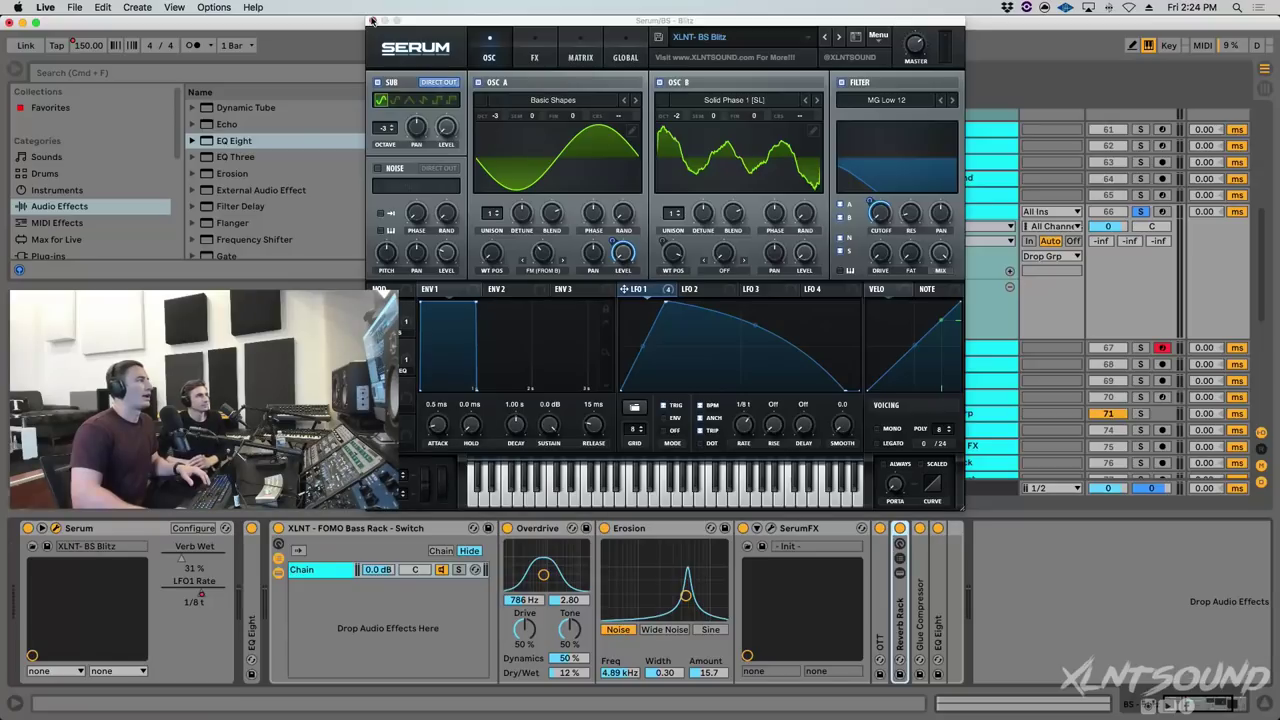
pyautogui.click(372, 21)
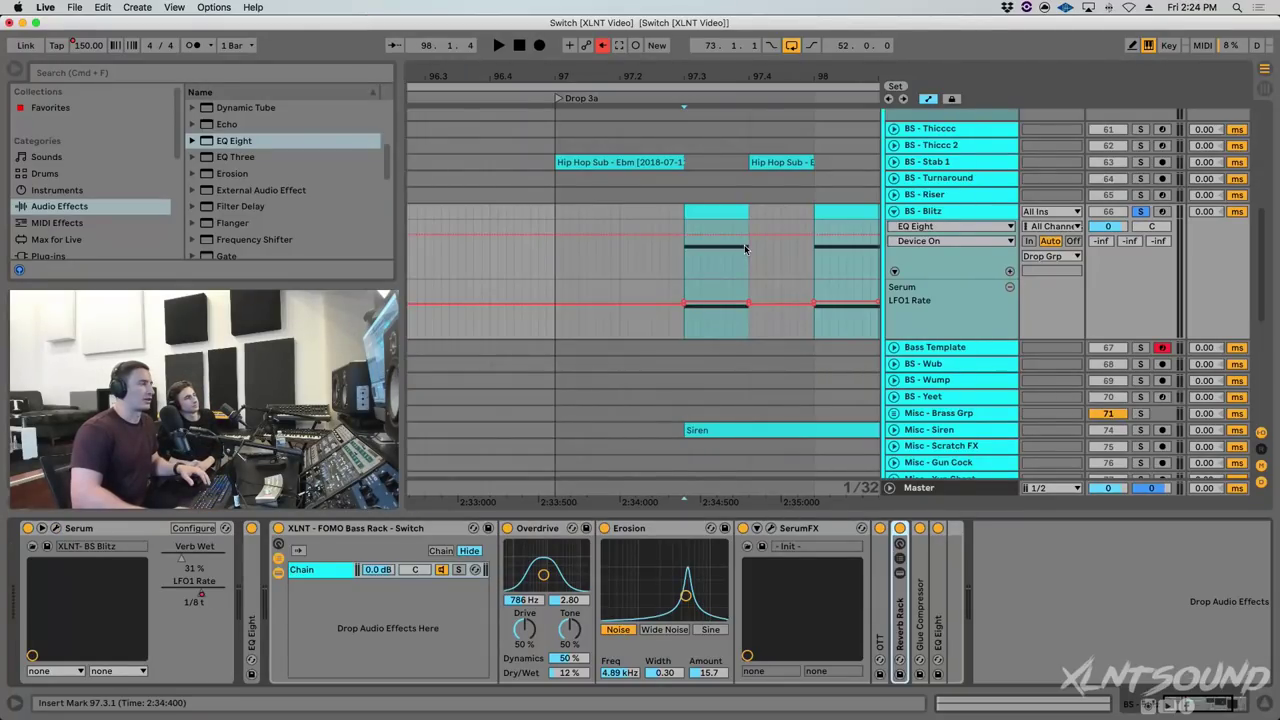
# Fold BS - Blitz and select the unfolded Bass Template track.
pyautogui.click(896, 211)
pyautogui.click(893, 228)
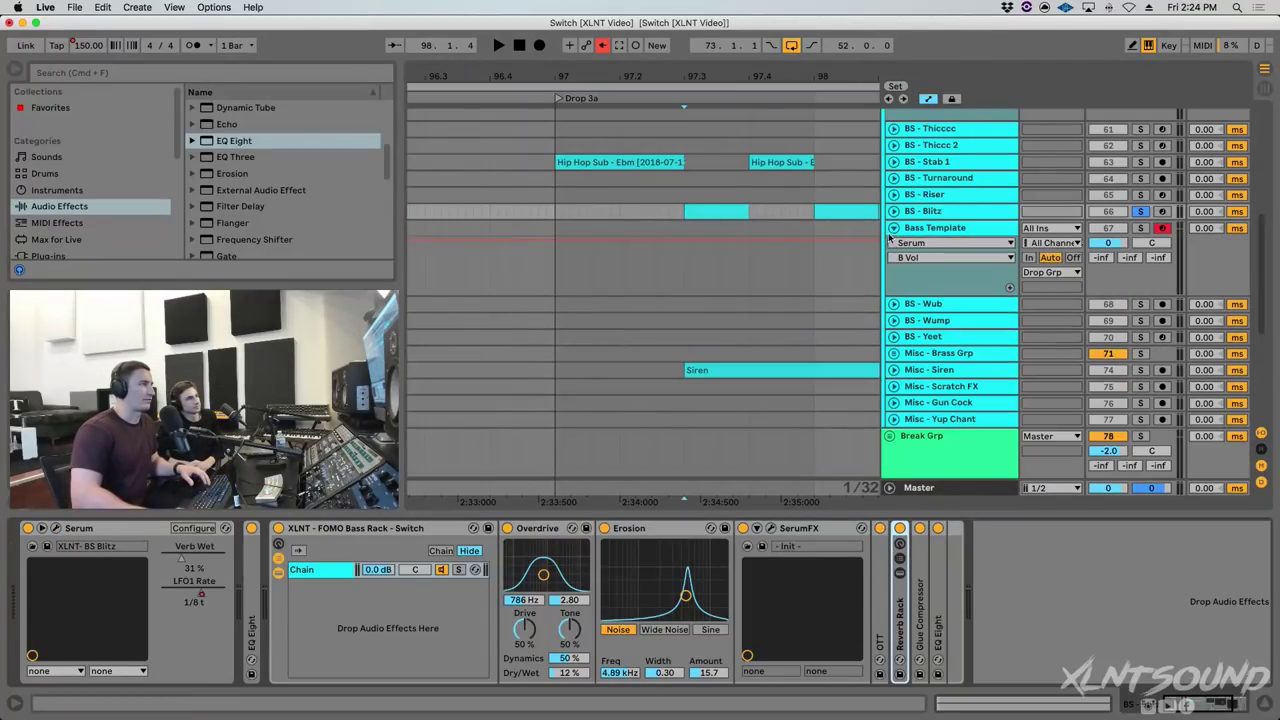
pyautogui.click(962, 229)
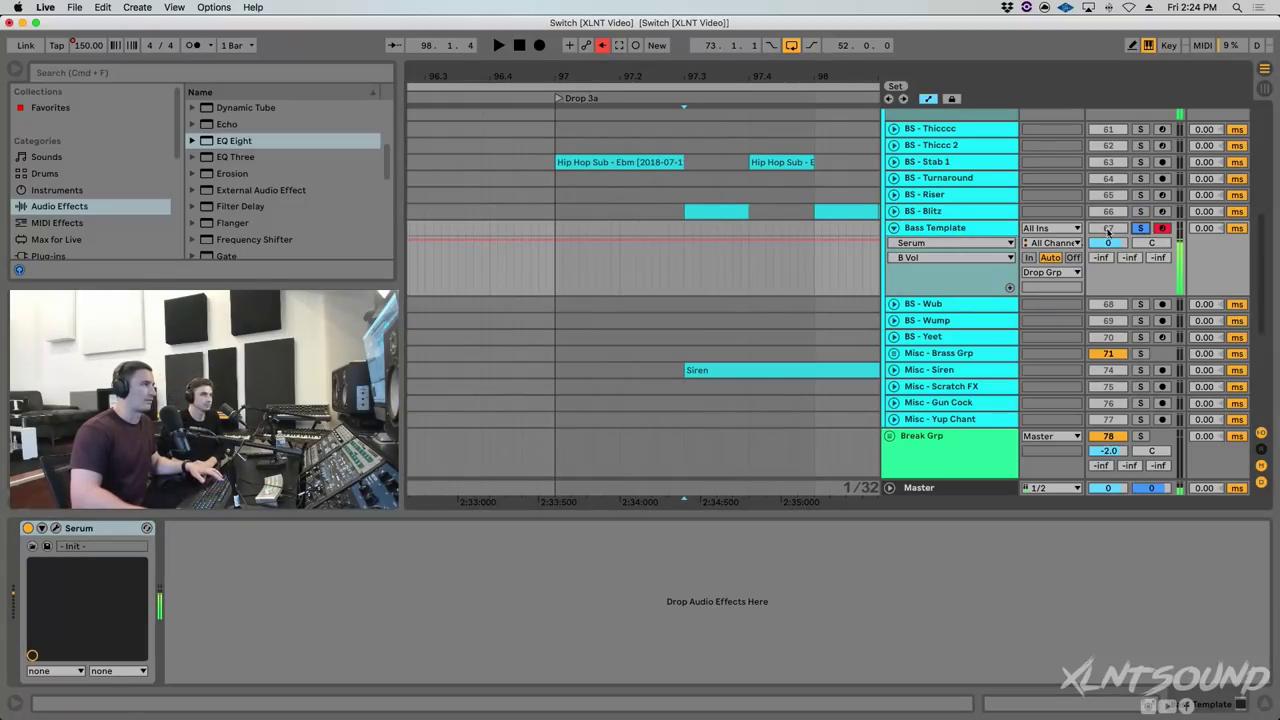
# In the Bass Template's Serum, switch oscillator B to the Squelchy 1 [SL] wavetable, then close it.
pyautogui.click(57, 529)
pyautogui.moveTo(658, 91); pyautogui.dragTo(618, 72)
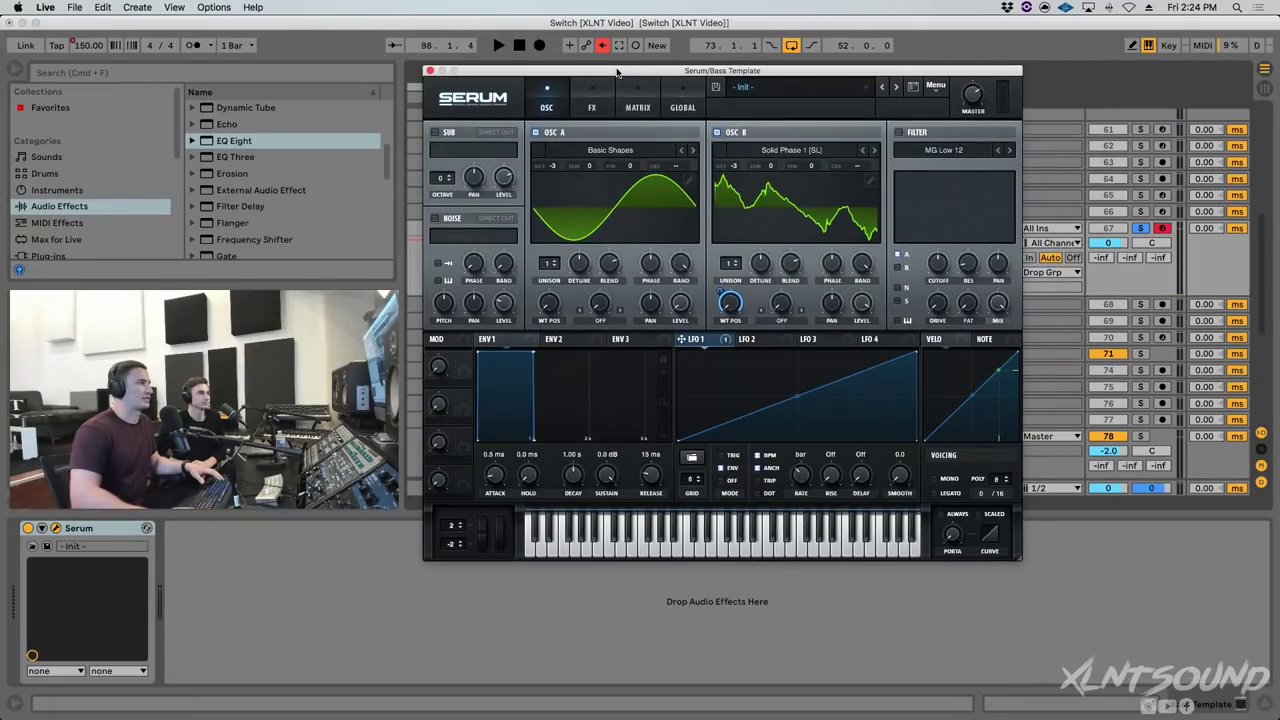
pyautogui.click(876, 151)
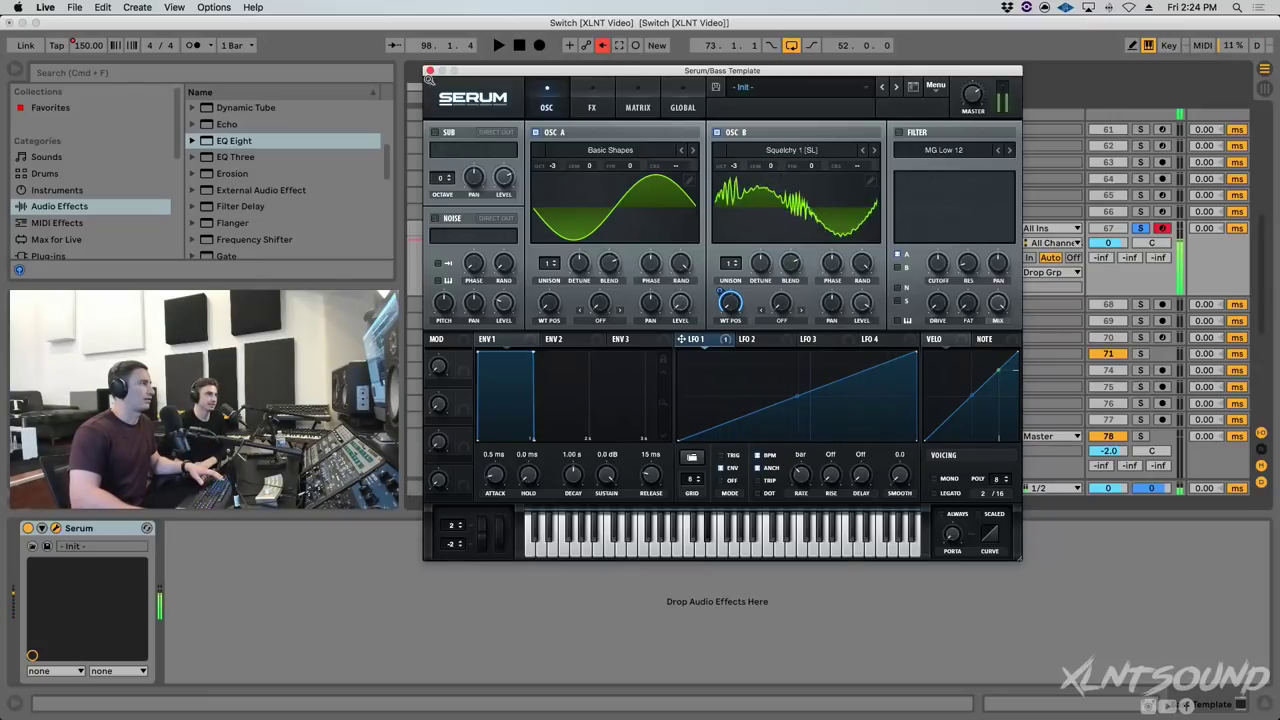
pyautogui.press('super+alt+p')
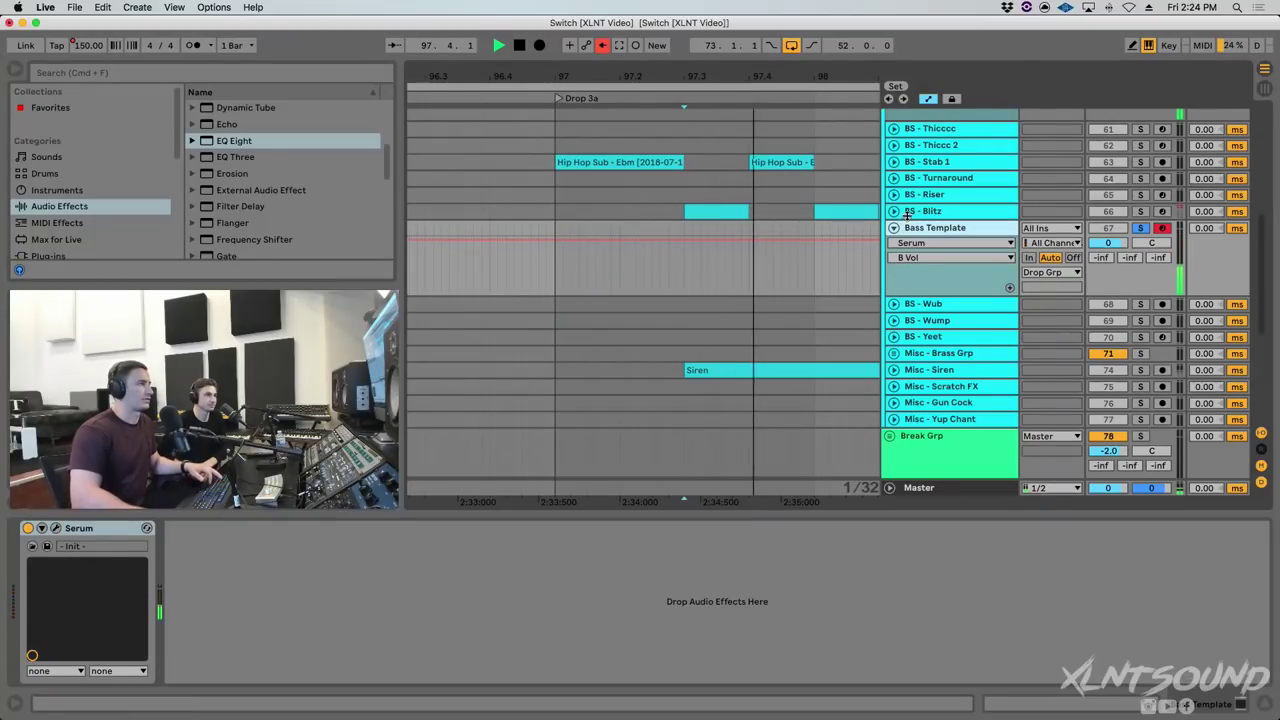
# Unfold BS - Blitz to show its LFO1 Rate automation and open its Serum editor on the FX page.
pyautogui.click(920, 211)
pyautogui.click(894, 211)
pyautogui.click(1144, 200)
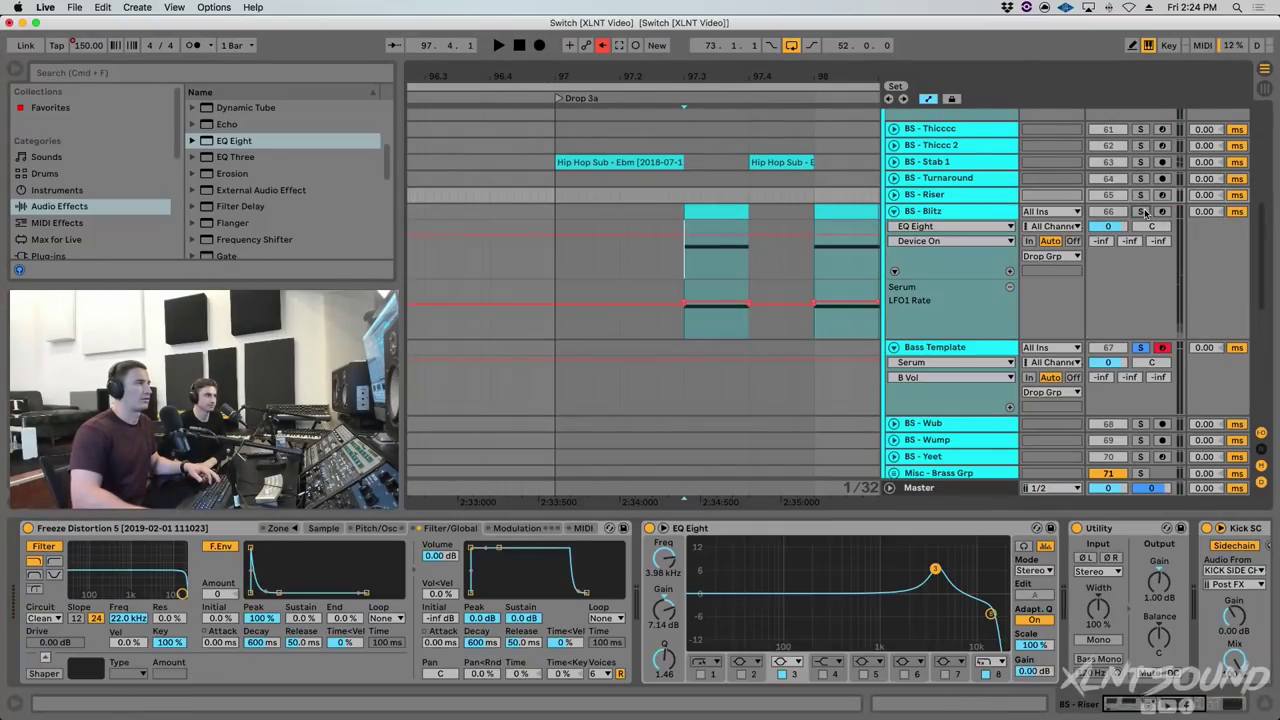
pyautogui.click(970, 211)
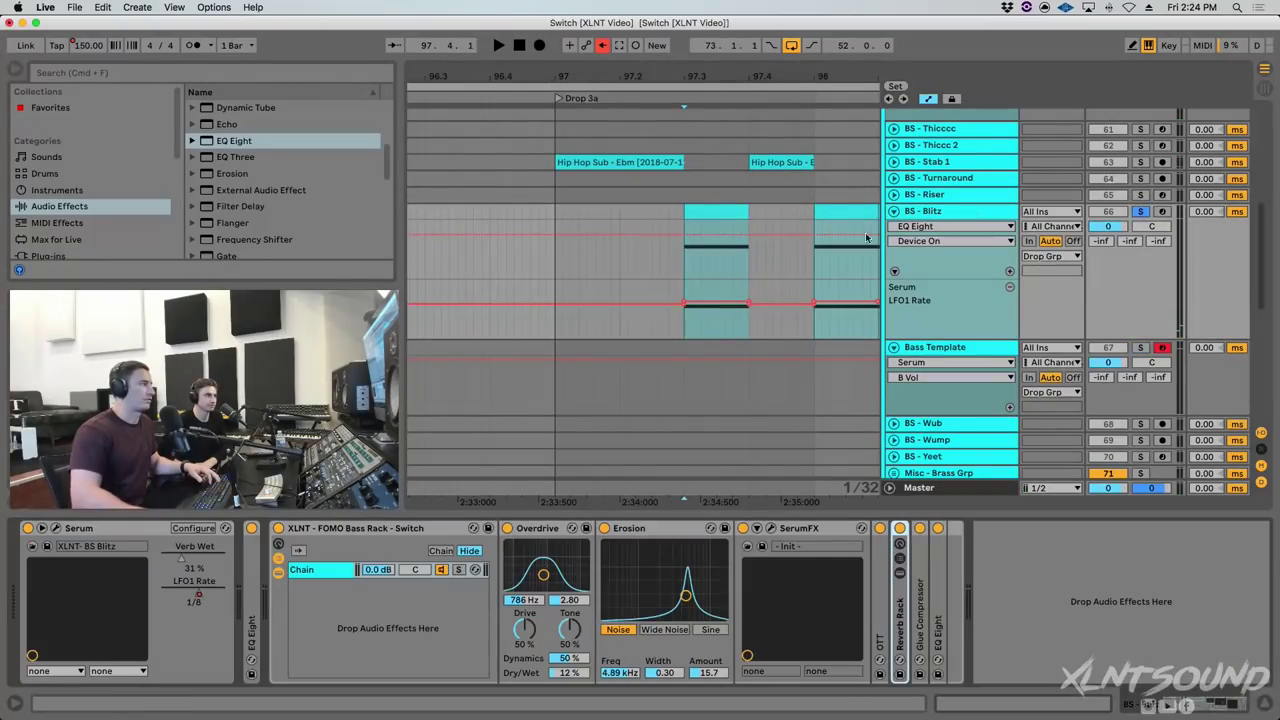
pyautogui.click(56, 528)
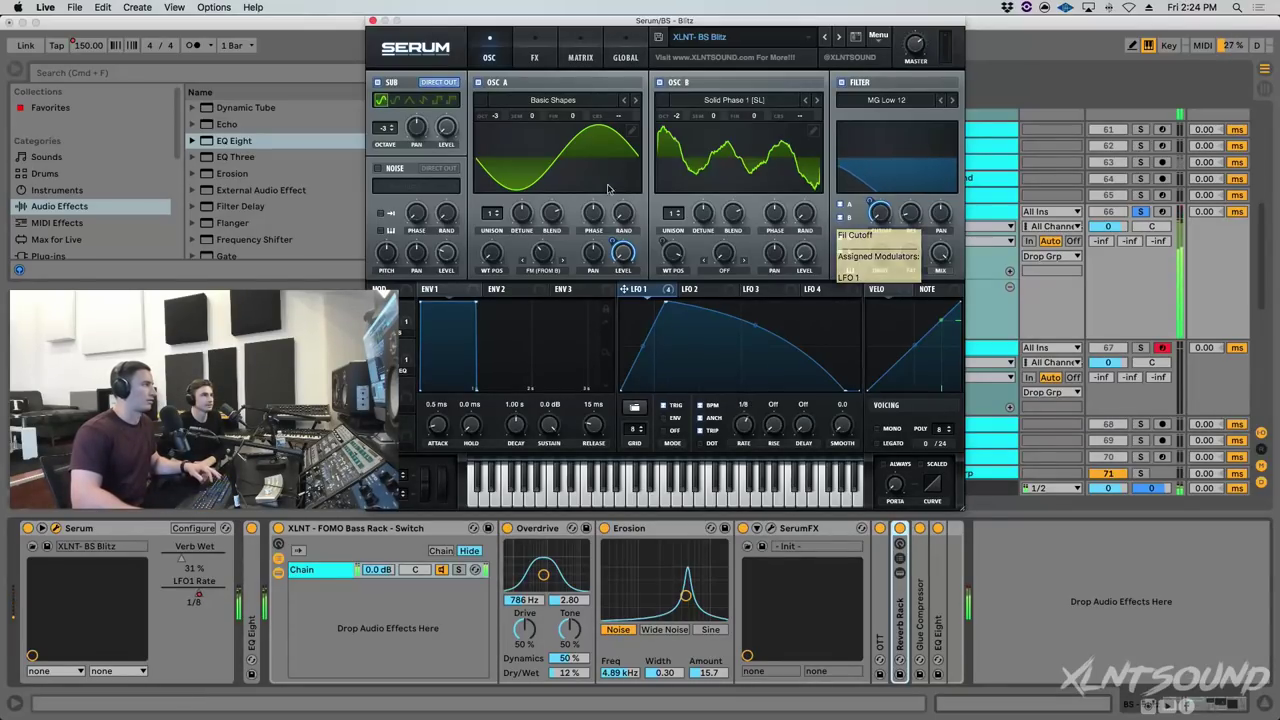
pyautogui.click(531, 50)
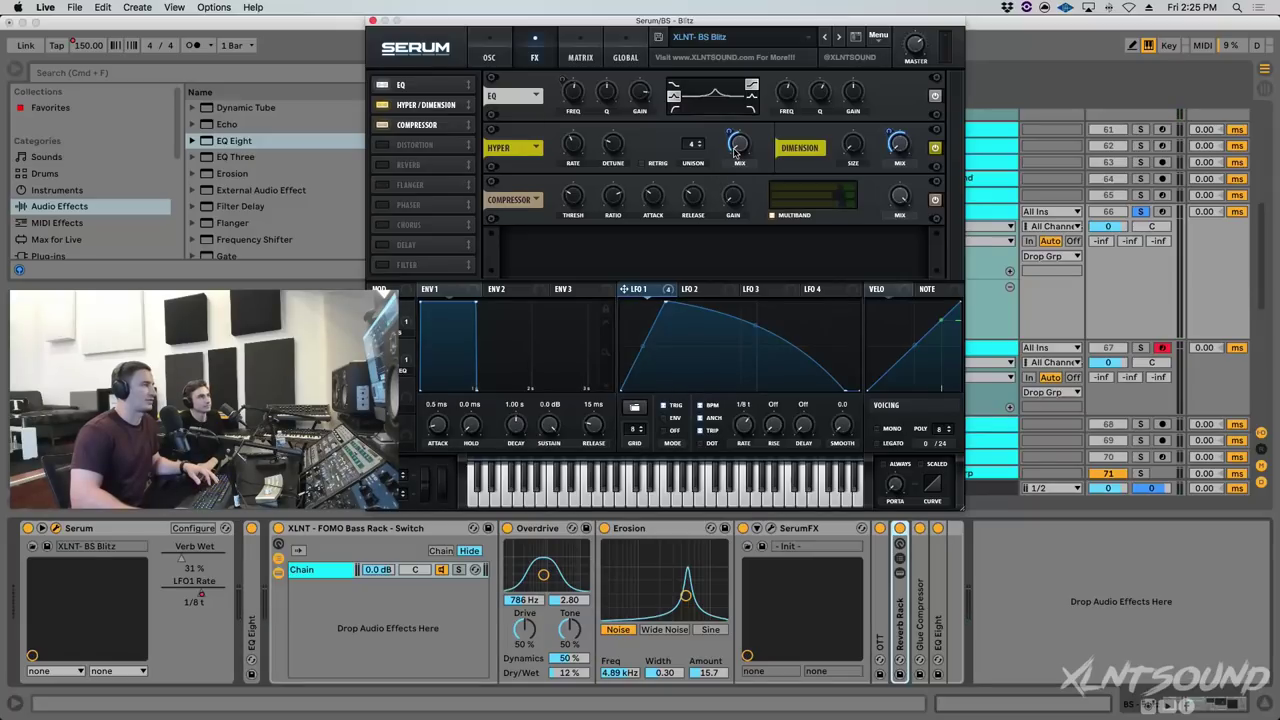
pyautogui.moveTo(735, 152)
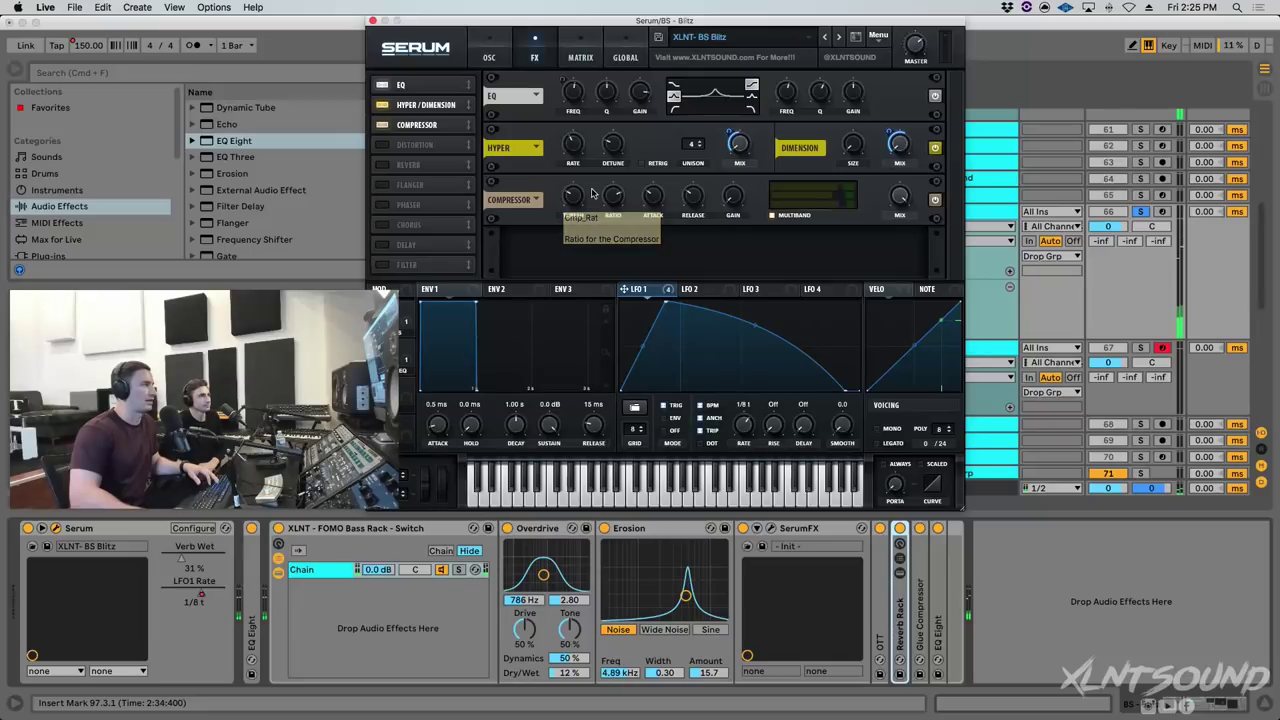
# Close Serum, fit the Live window to the screen, and fold the Overdrive, Erosion and SerumFX devices.
pyautogui.click(372, 21)
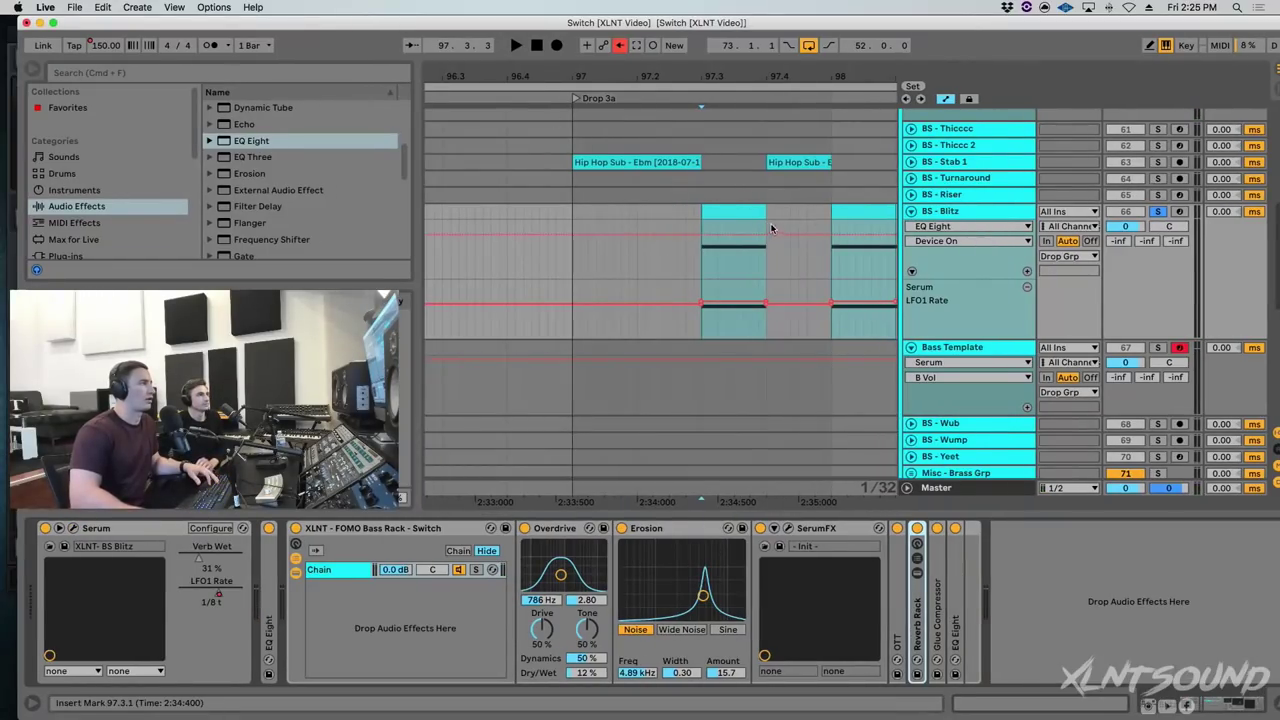
pyautogui.doubleClick(126, 24)
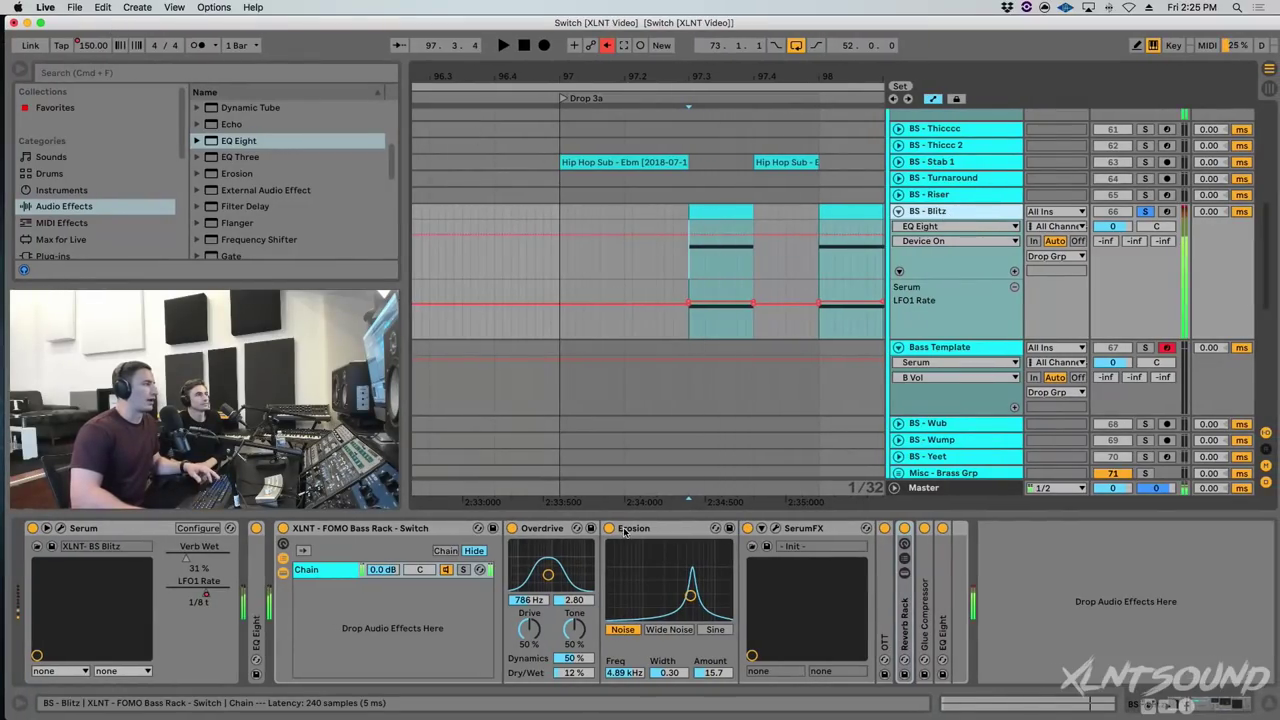
pyautogui.doubleClick(342, 528)
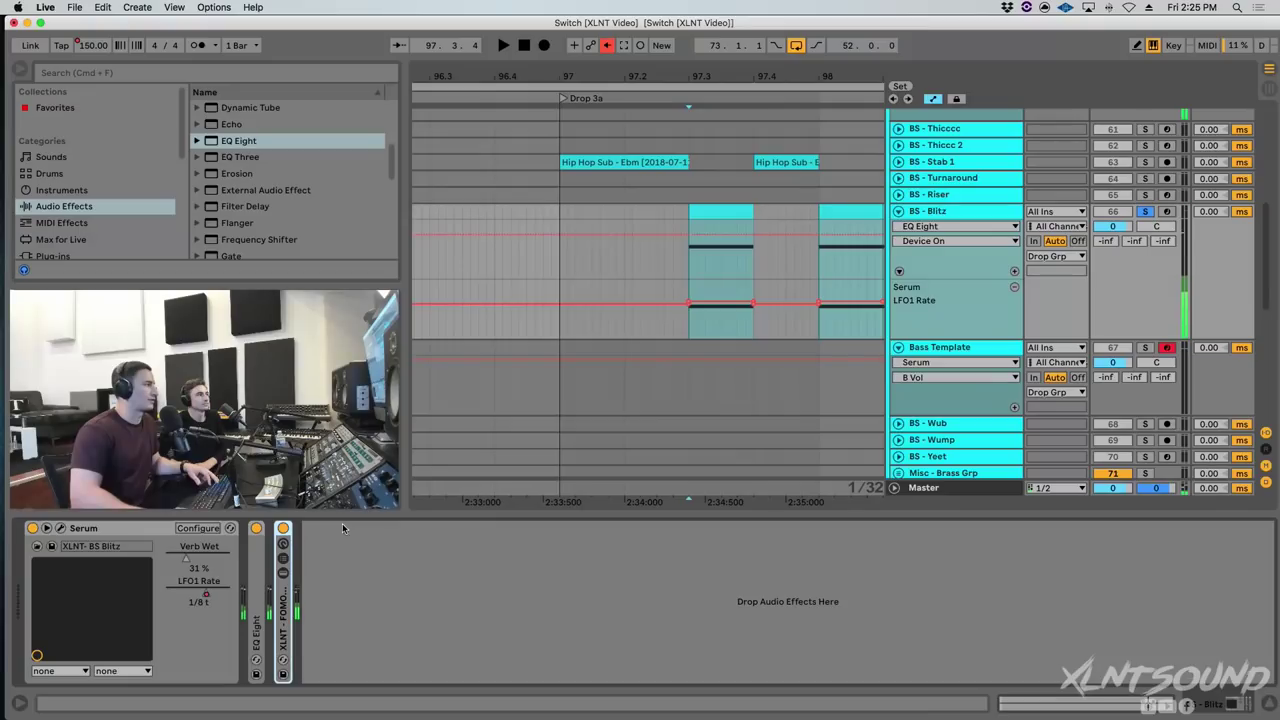
pyautogui.doubleClick(283, 607)
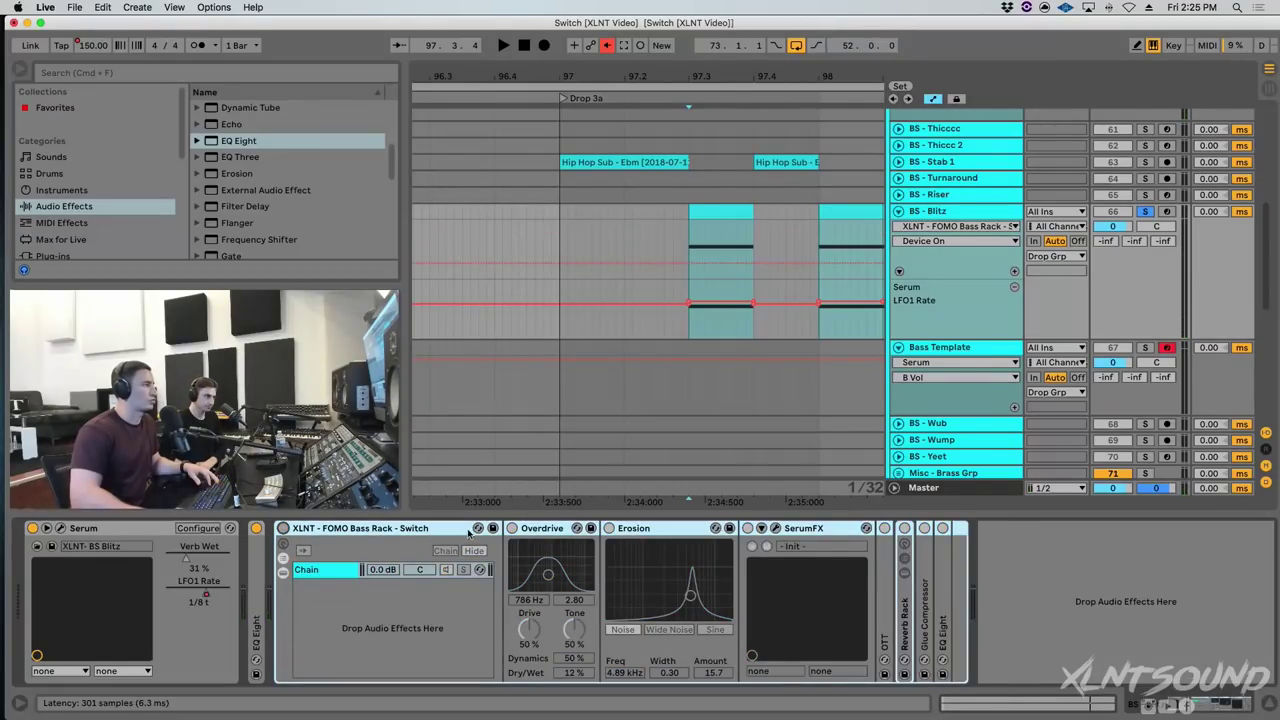
pyautogui.doubleClick(522, 532)
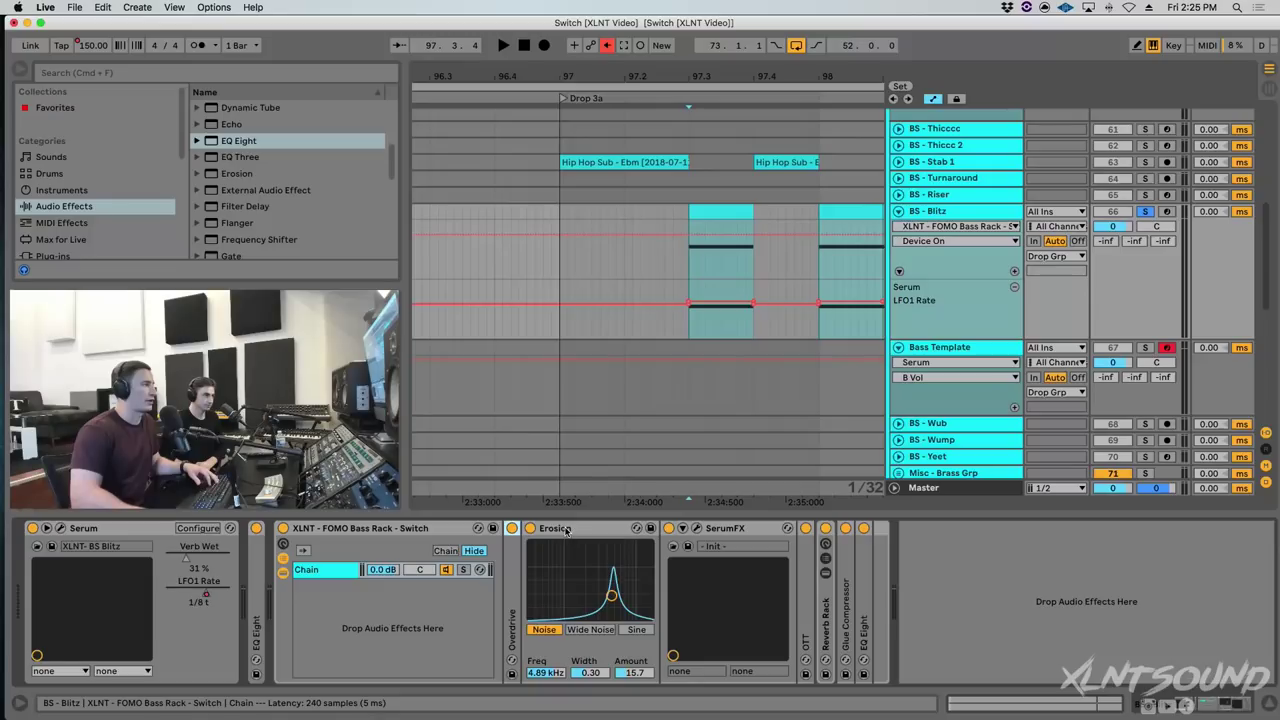
pyautogui.doubleClick(562, 530)
pyautogui.doubleClick(566, 532)
# Switch off Reverb Rack, Glue Compressor, EQ Eight, OTT, SerumFX, Erosion and Overdrive while playing the bass.
pyautogui.click(586, 528)
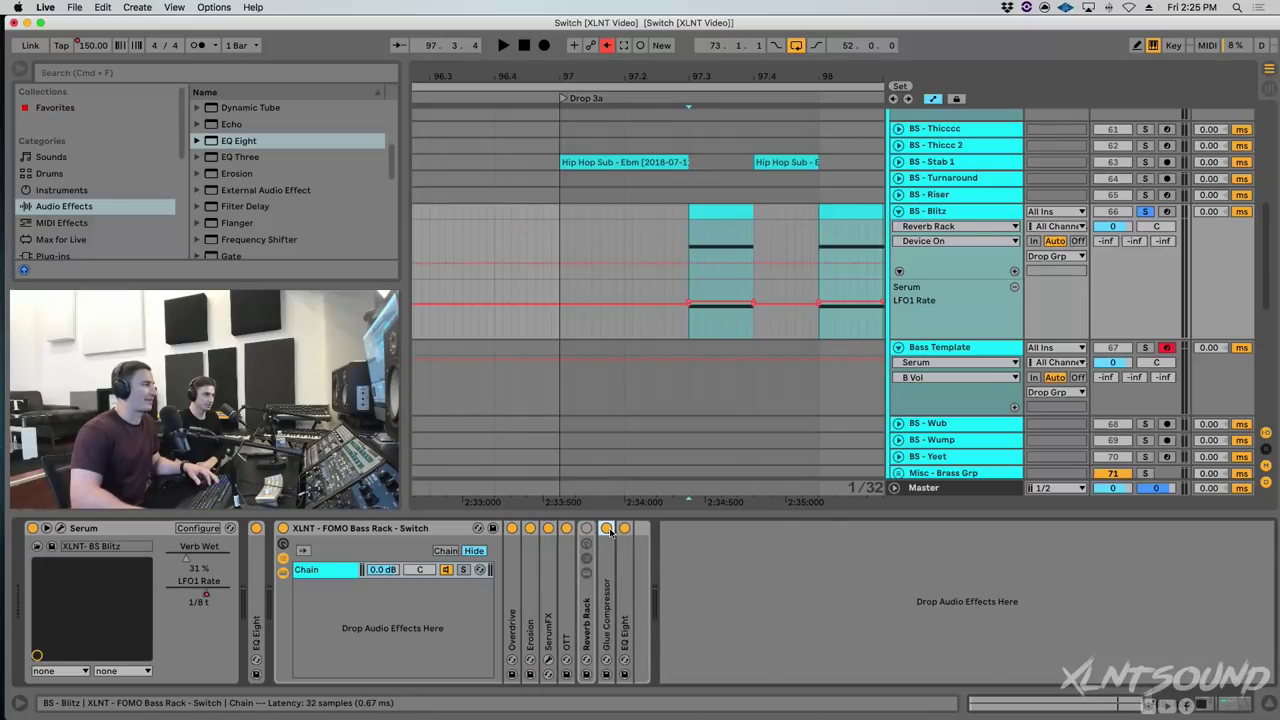
pyautogui.click(605, 528)
pyautogui.click(624, 528)
pyautogui.click(566, 528)
pyautogui.click(548, 528)
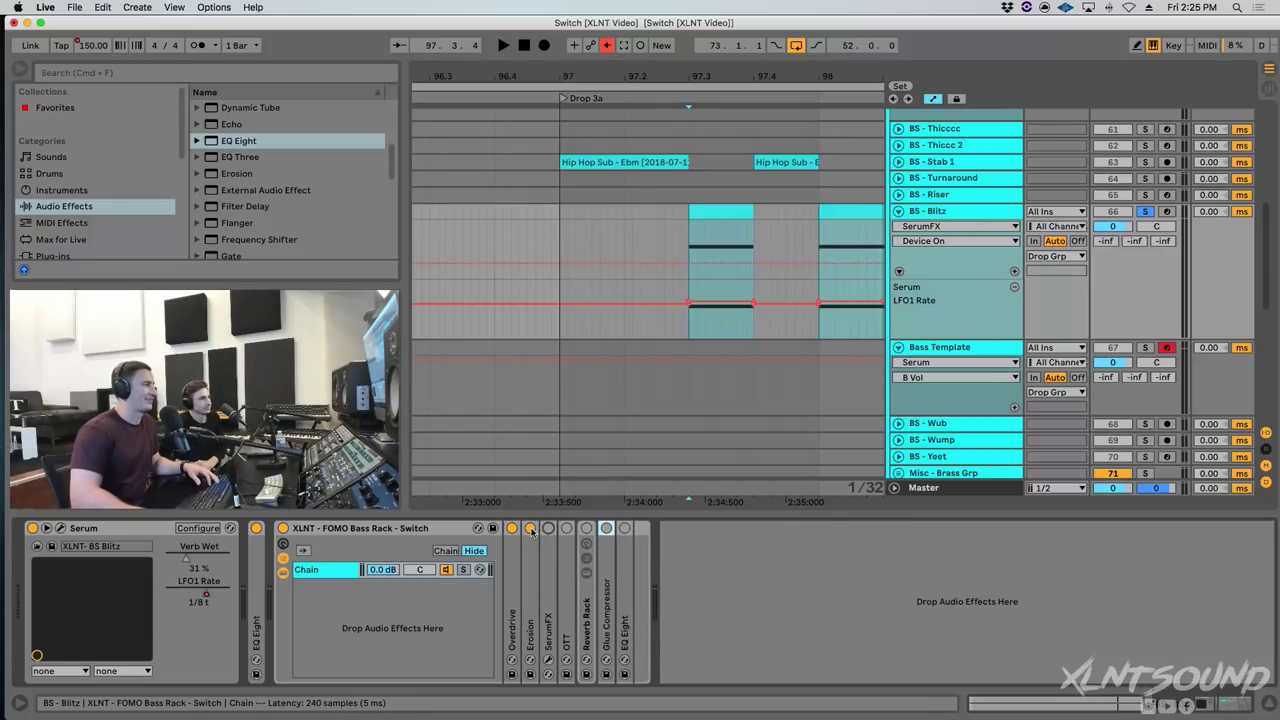
pyautogui.click(530, 528)
pyautogui.press('space')
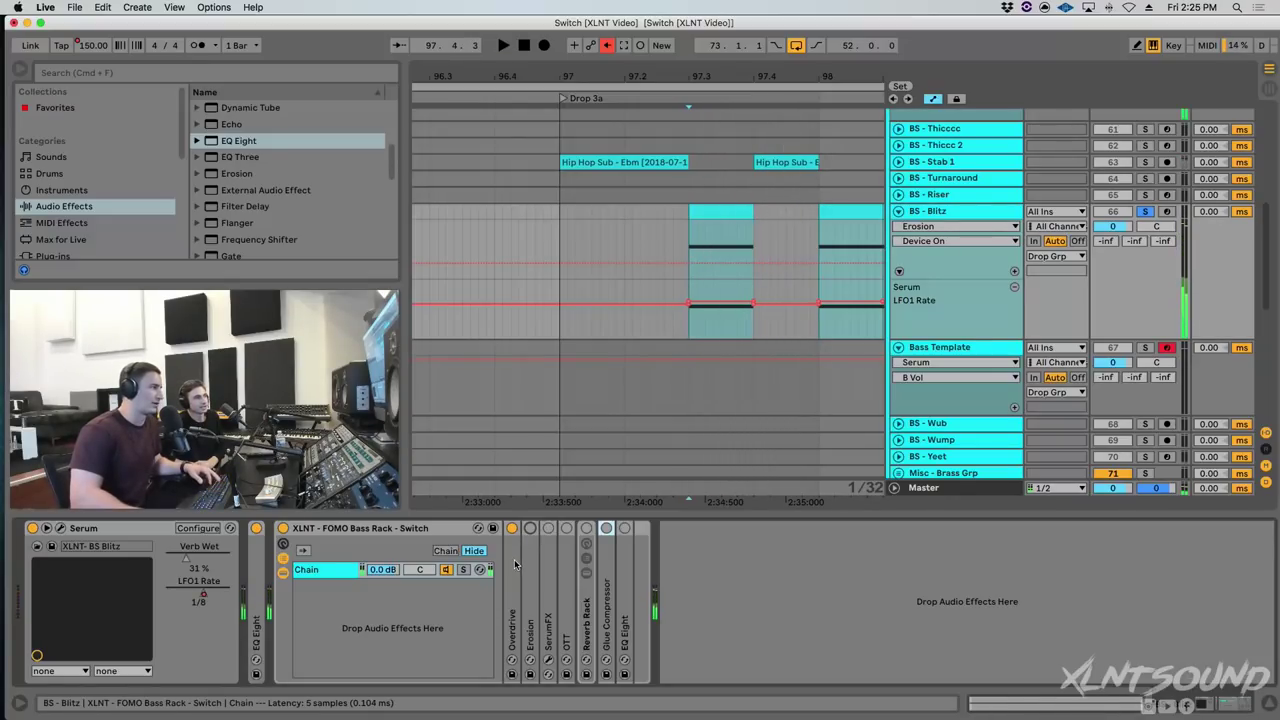
pyautogui.click(511, 528)
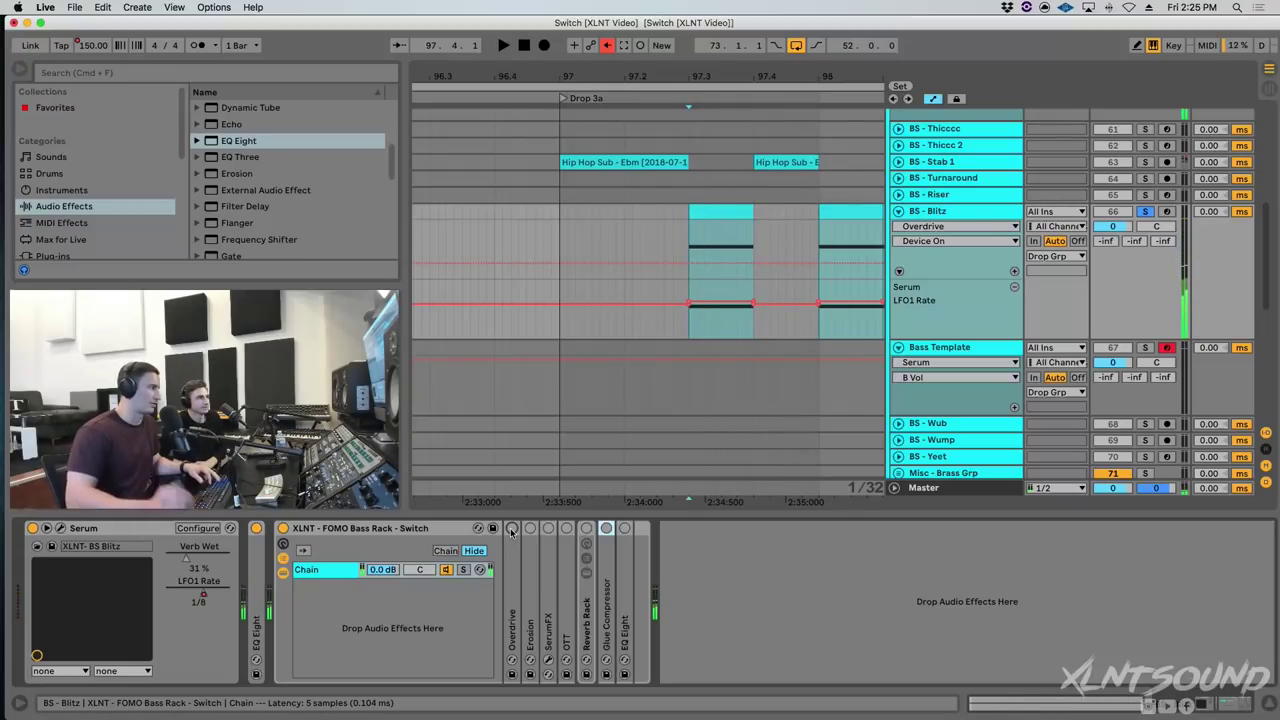
# Turn Overdrive back on, unfold it to show Drive 50% and Dry/Wet 12%, and play the bass.
pyautogui.click(511, 528)
pyautogui.doubleClick(511, 563)
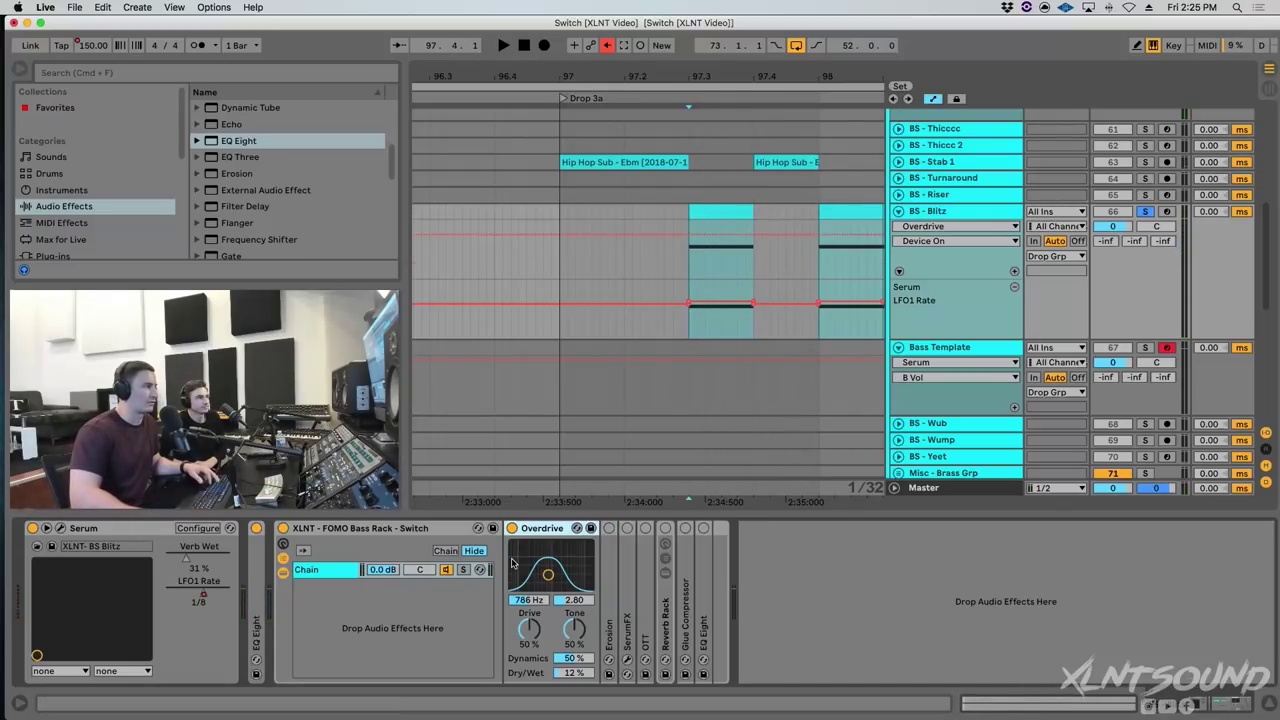
pyautogui.press('space')
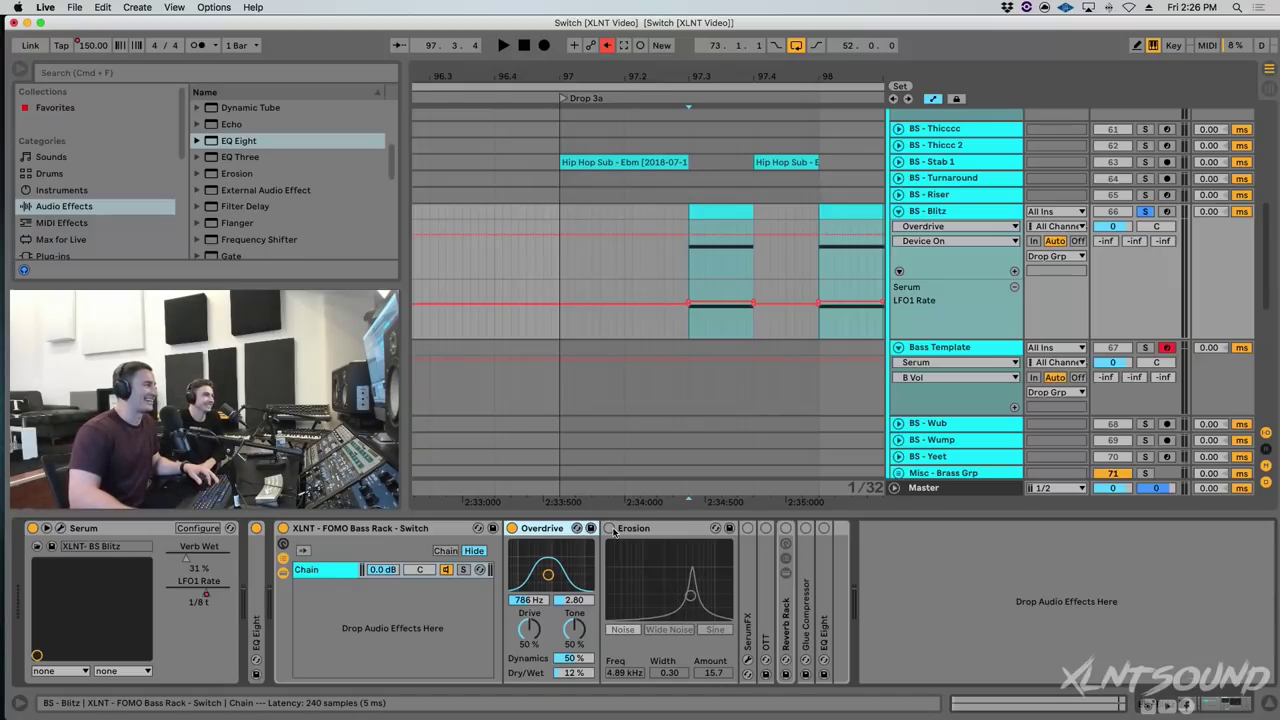
# Switch Erosion on, try Sine mode, settle back on Noise, and play the bass.
pyautogui.click(609, 528)
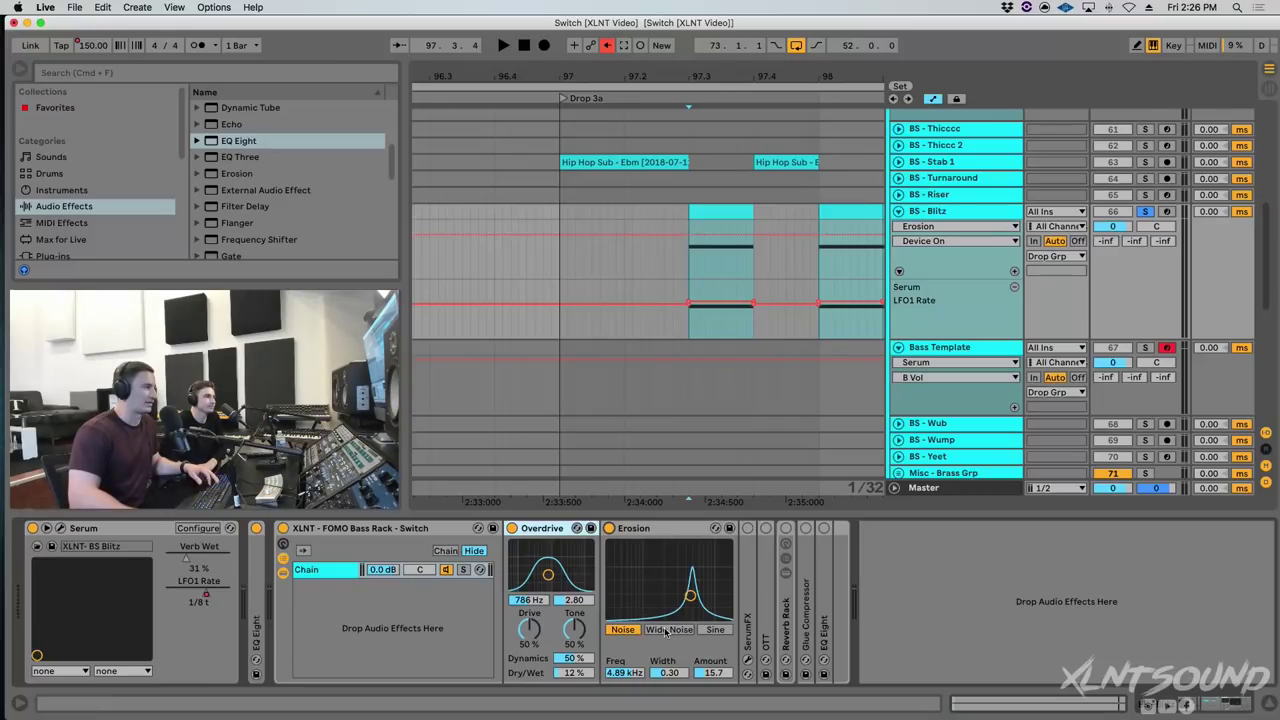
pyautogui.click(715, 630)
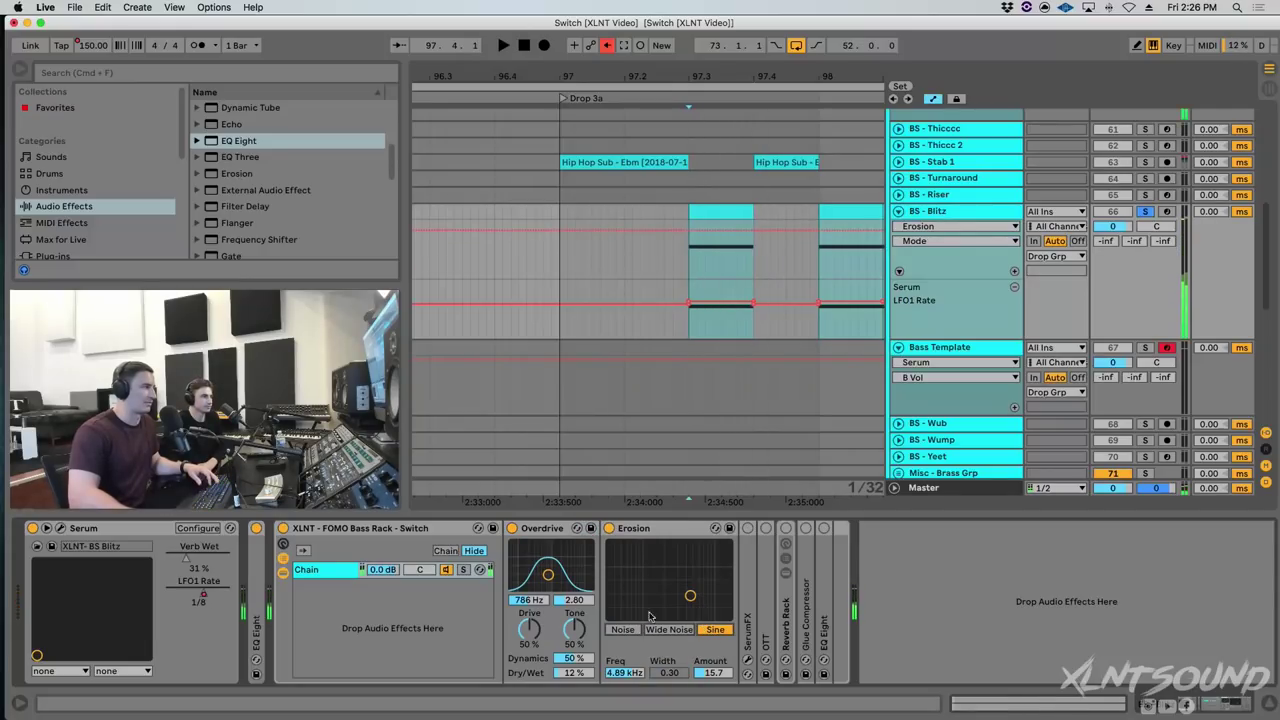
pyautogui.click(622, 630)
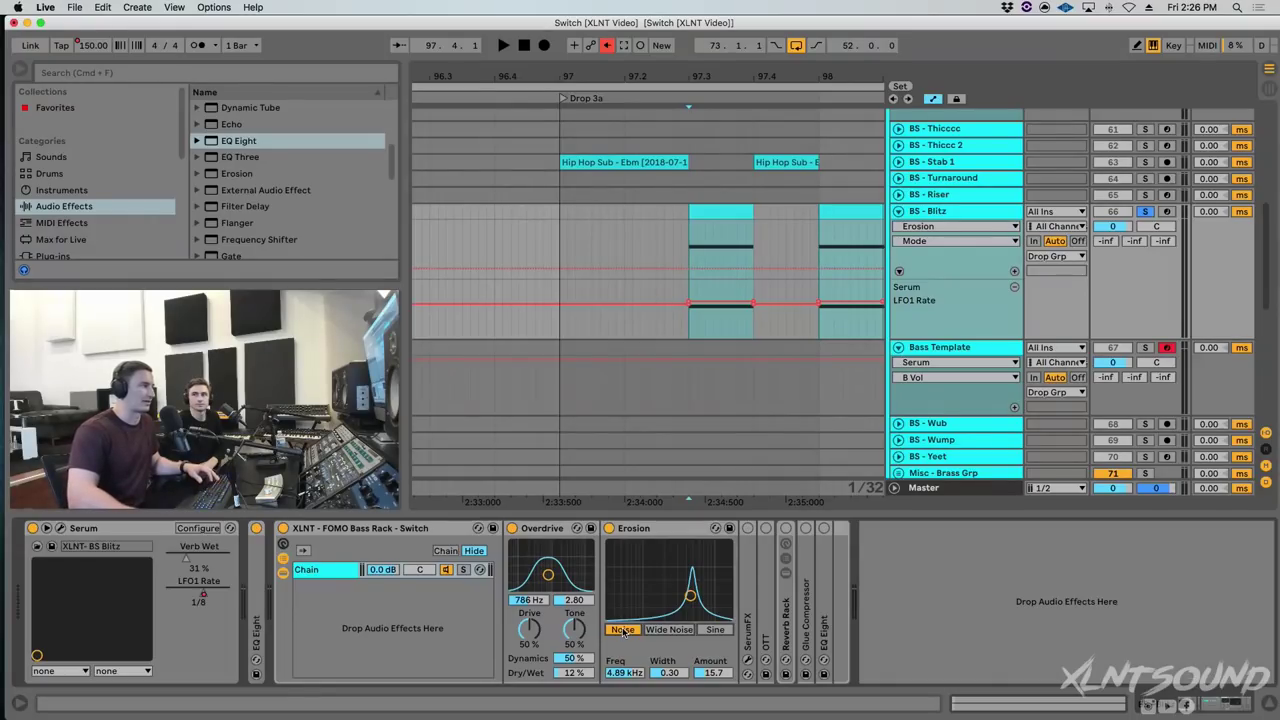
pyautogui.press('space')
pyautogui.press('space')
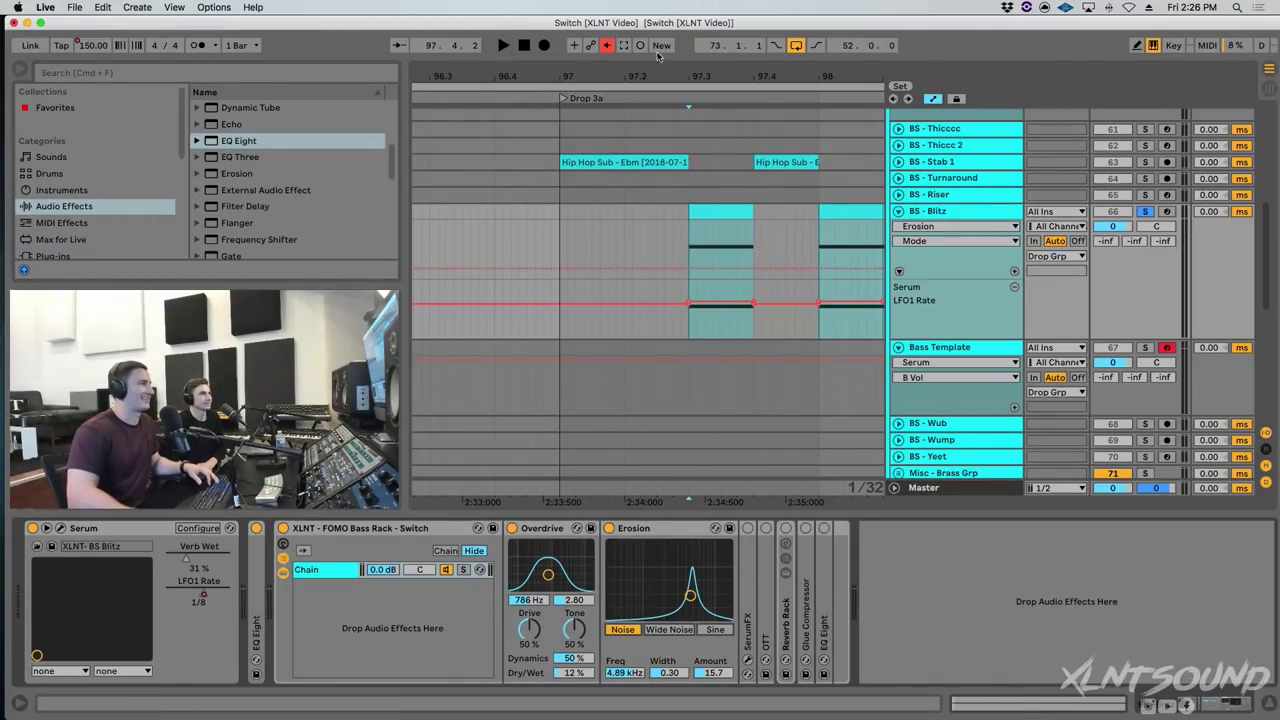
# Replay the bass from bar 97.3, nudge the Live window left, and zoom the arrangement in.
pyautogui.hscroll(5, 613, 427)
pyautogui.press('space')
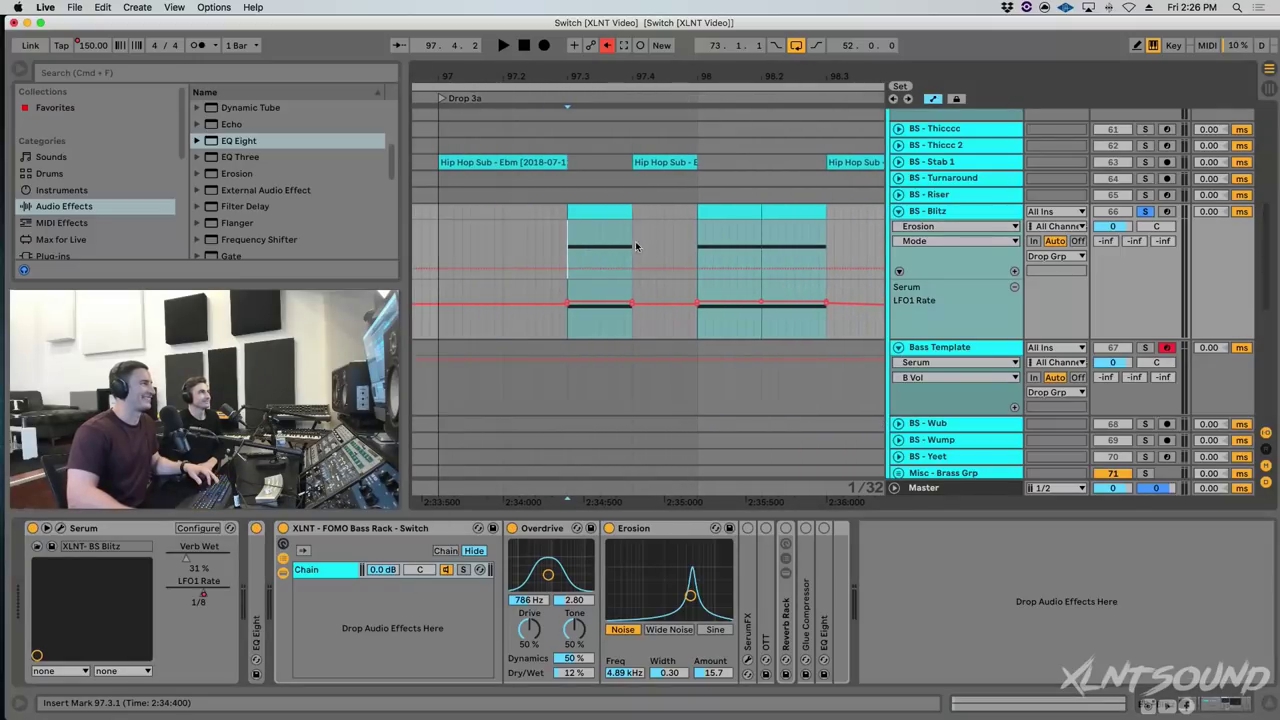
pyautogui.press('space')
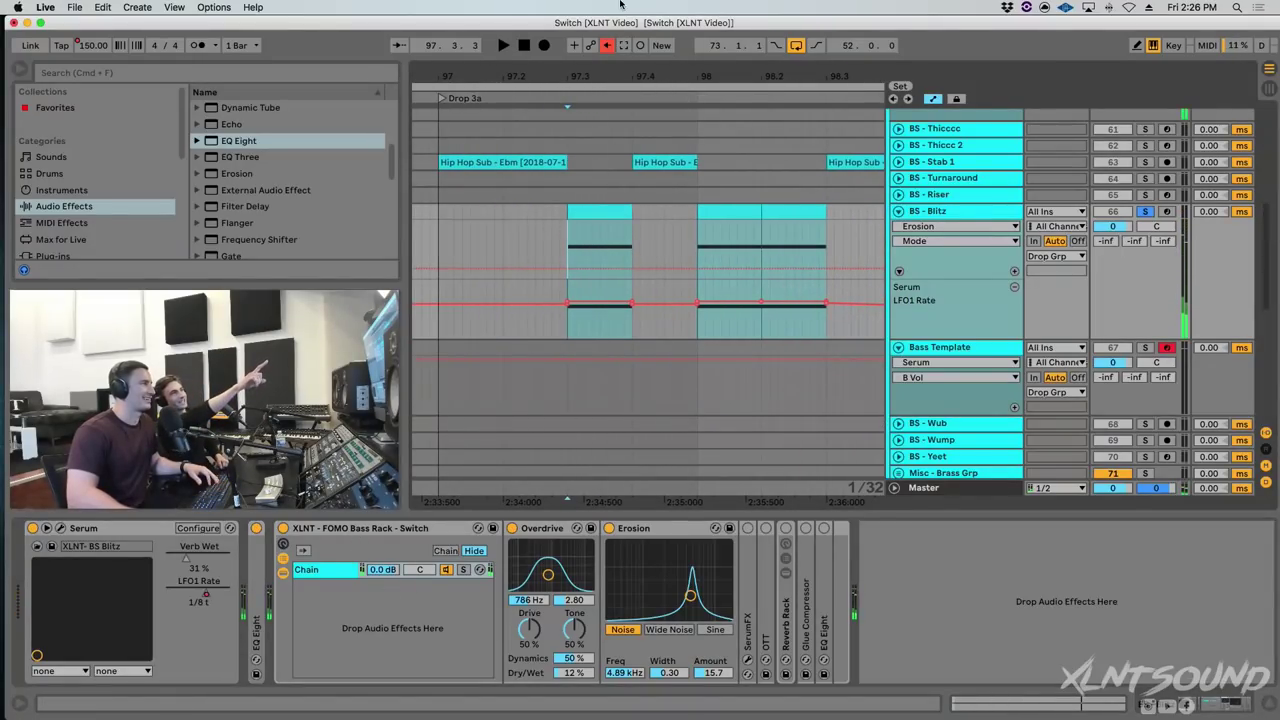
pyautogui.moveTo(610, 25); pyautogui.dragTo(605, 25)
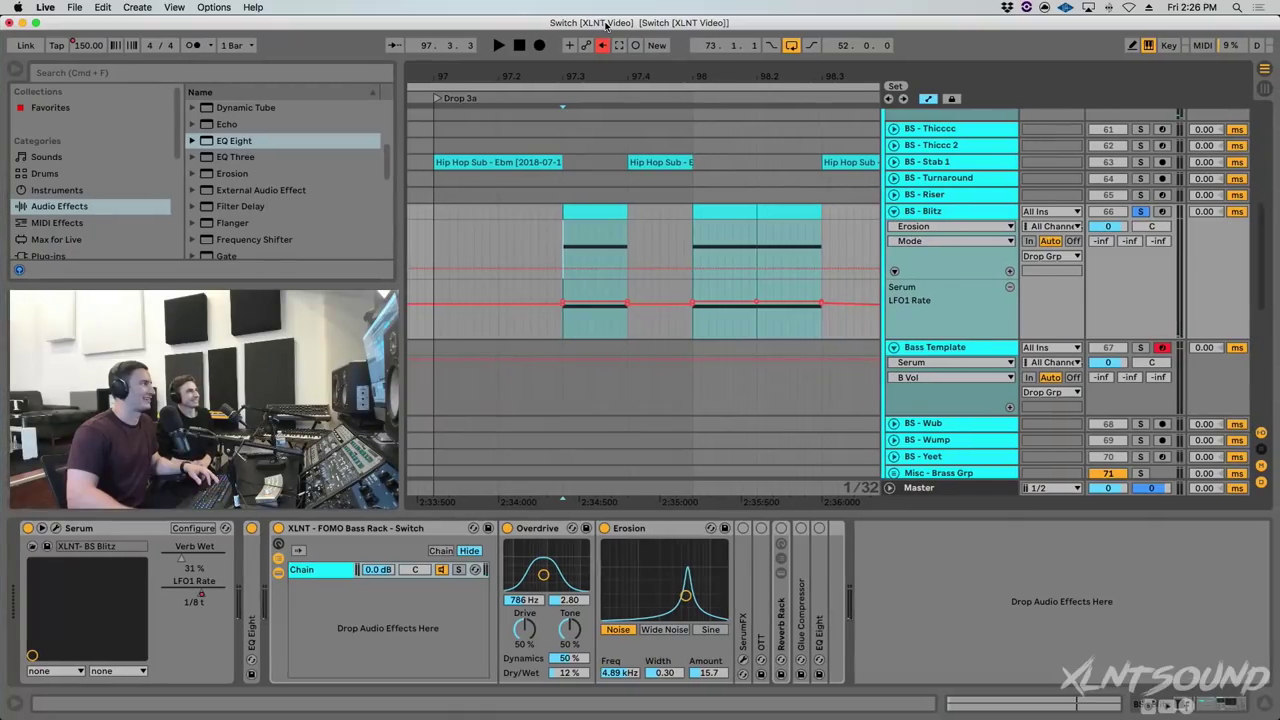
pyautogui.press('space')
pyautogui.press('space')
pyautogui.press('+')
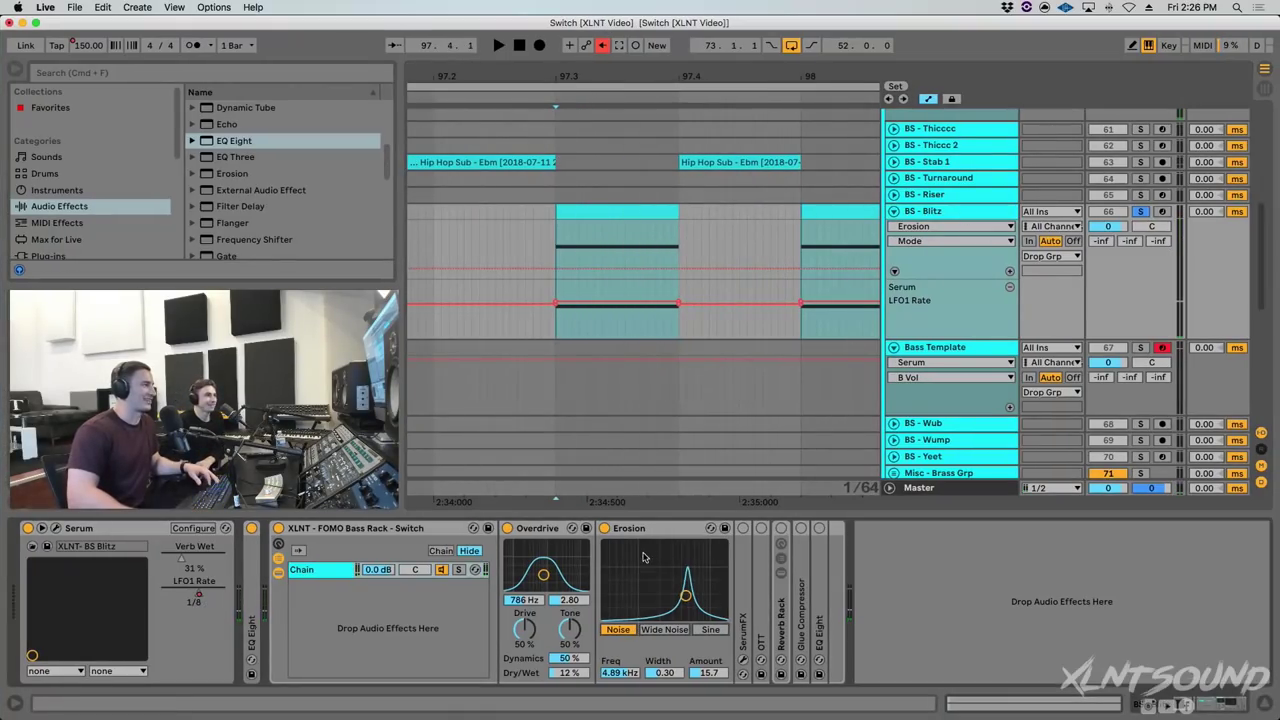
# Fold Erosion and Overdrive, unfold SerumFX, and open its editor window.
pyautogui.doubleClick(628, 528)
pyautogui.doubleClick(557, 536)
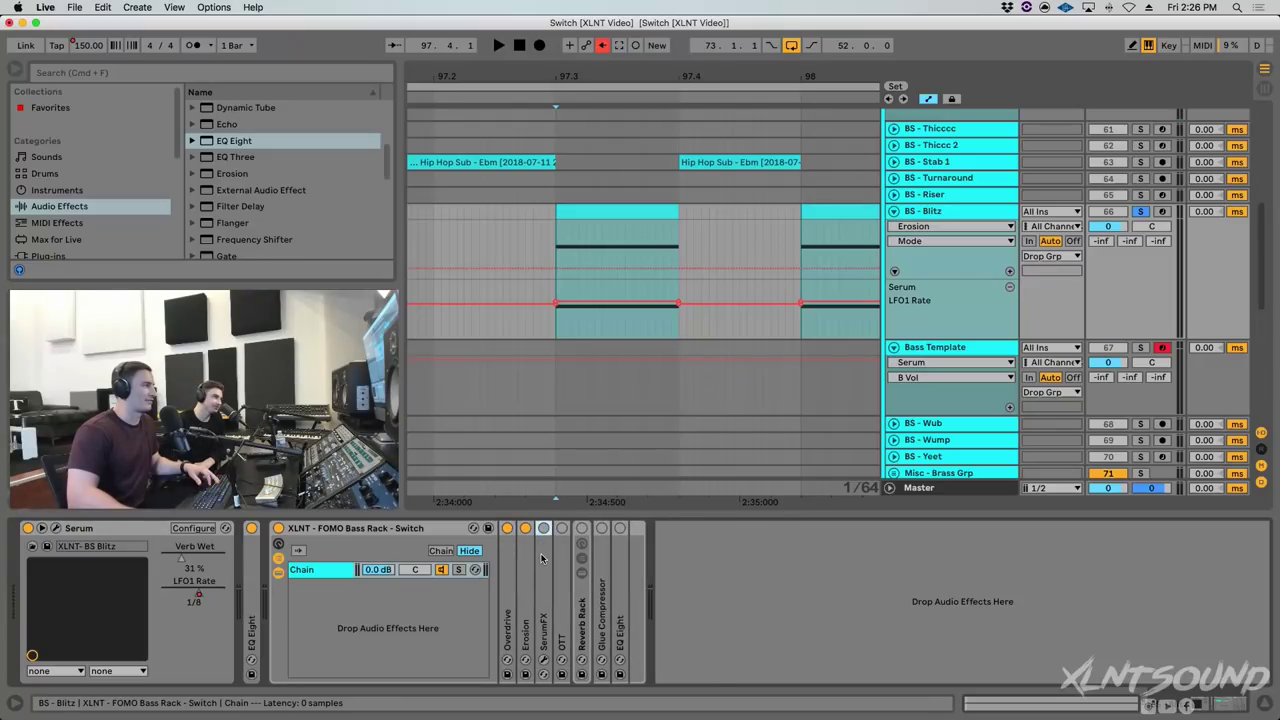
pyautogui.doubleClick(544, 545)
pyautogui.click(571, 530)
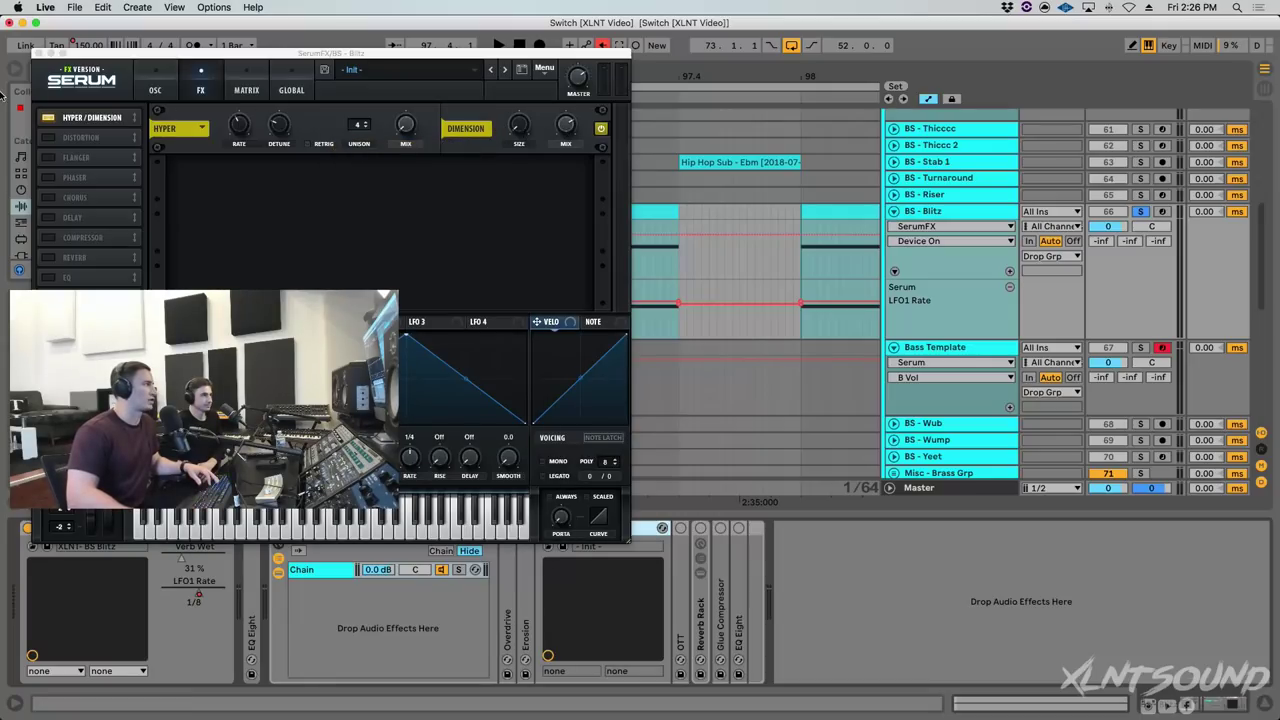
pyautogui.click(38, 56)
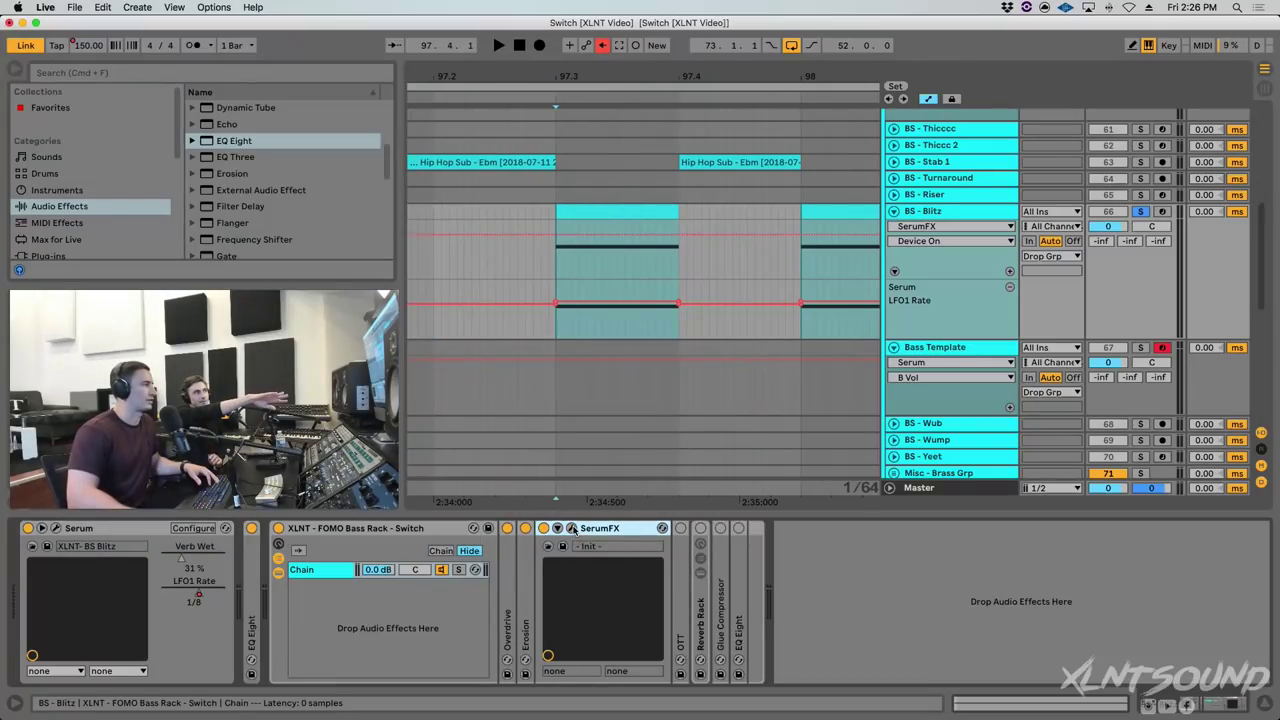
pyautogui.click(571, 528)
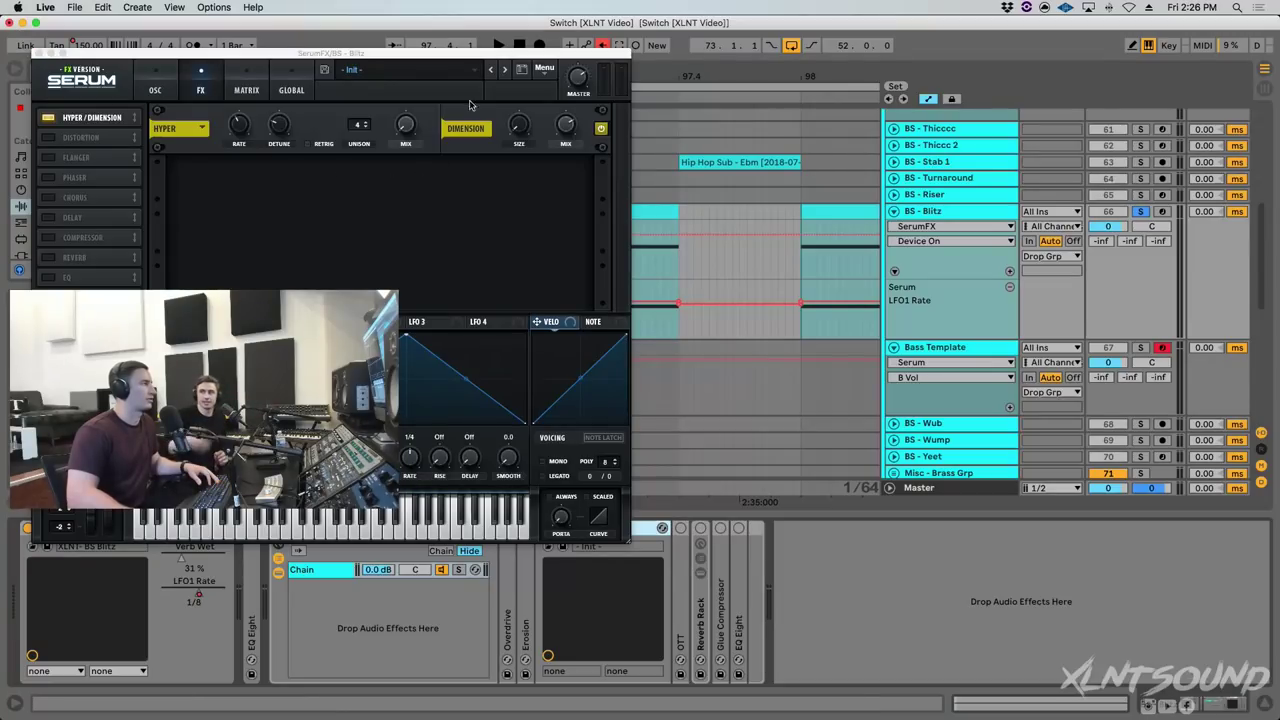
# Turn SerumFX's Hyper/Dimension size down from 46% to 7% and preview it.
pyautogui.moveTo(344, 67); pyautogui.dragTo(462, 72)
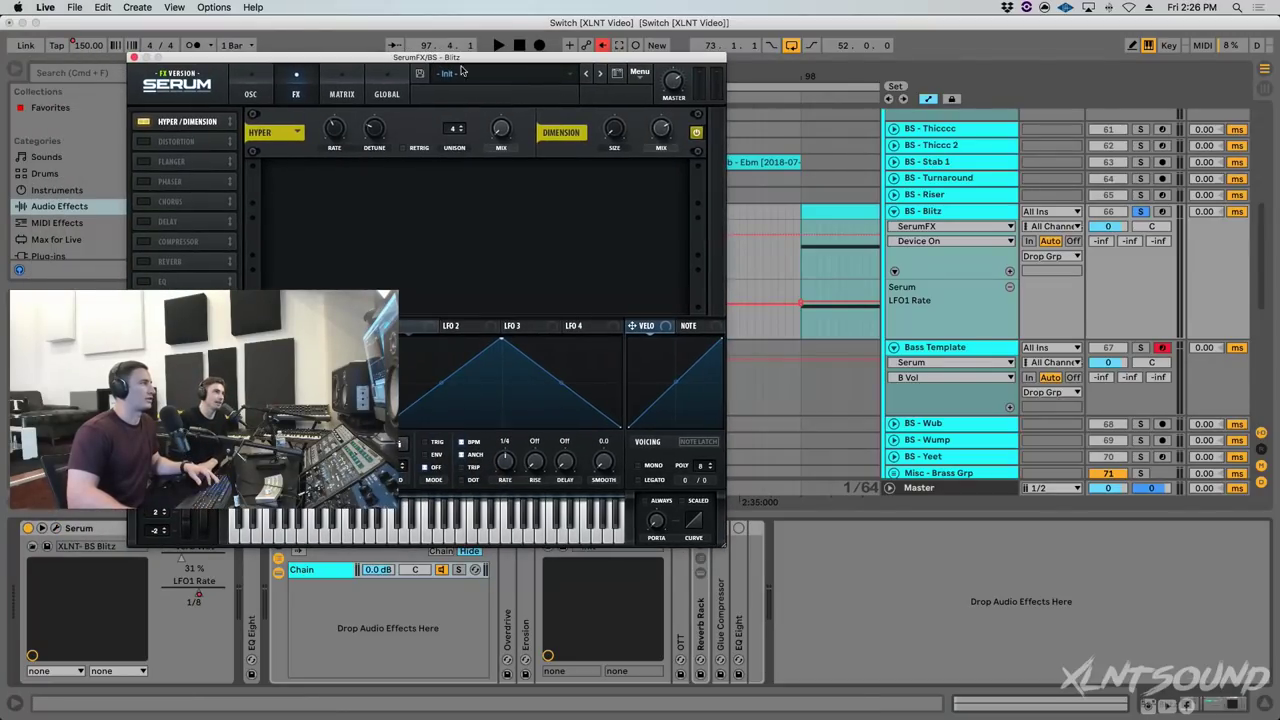
pyautogui.click(618, 131)
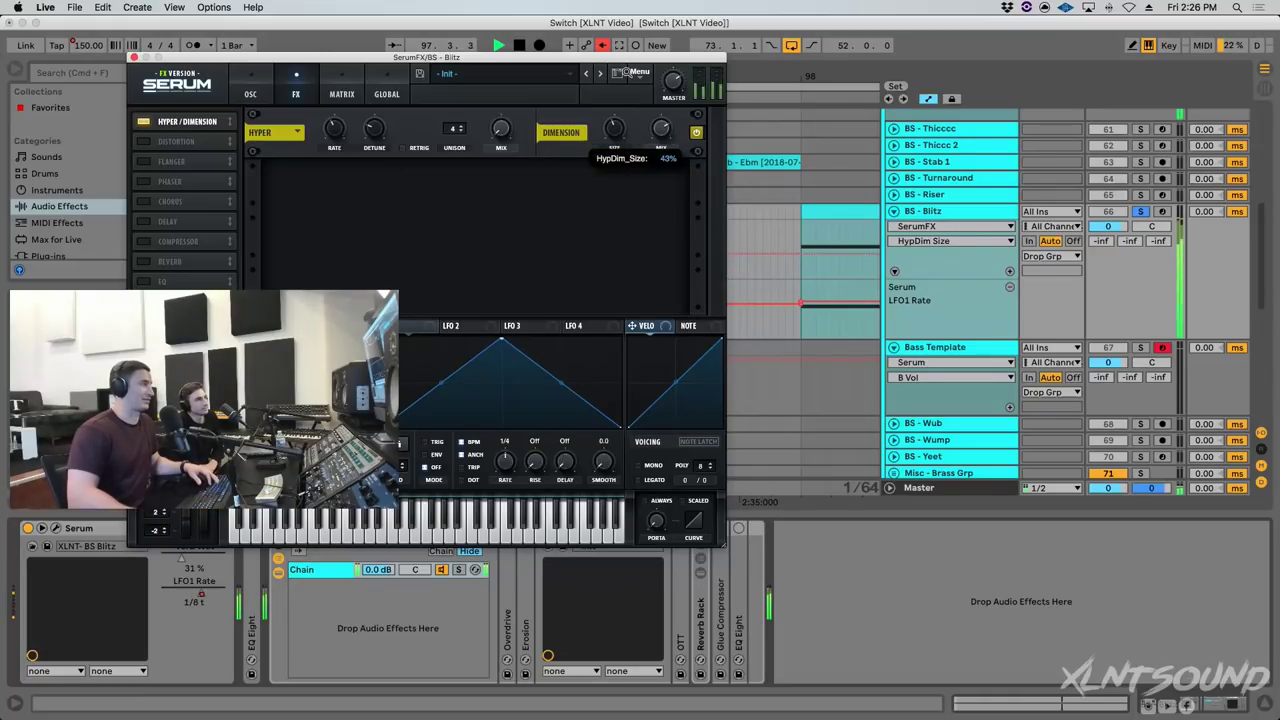
pyautogui.moveTo(628, 68); pyautogui.dragTo(619, 122)
pyautogui.press('space')
pyautogui.press('space')
# Close SerumFX, unfold OTT, audition it, and set OTT's output gain to 10.1 dB.
pyautogui.click(131, 57)
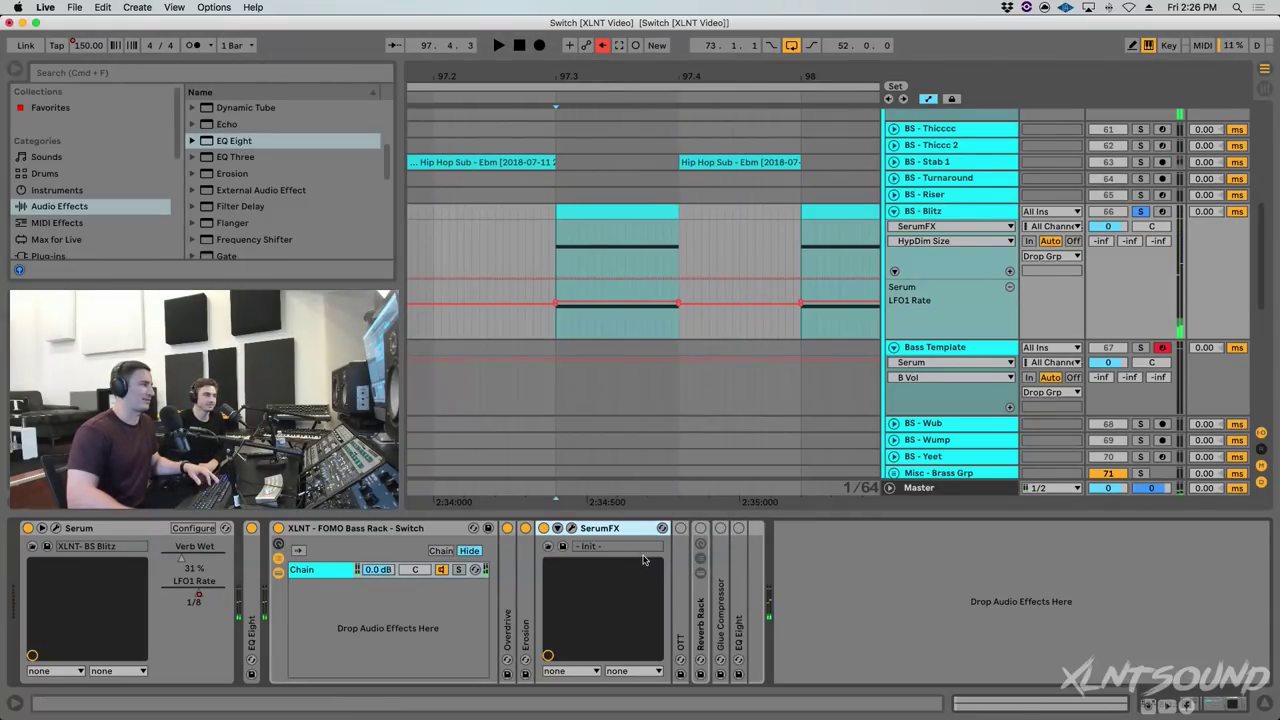
pyautogui.doubleClick(612, 528)
pyautogui.doubleClick(562, 528)
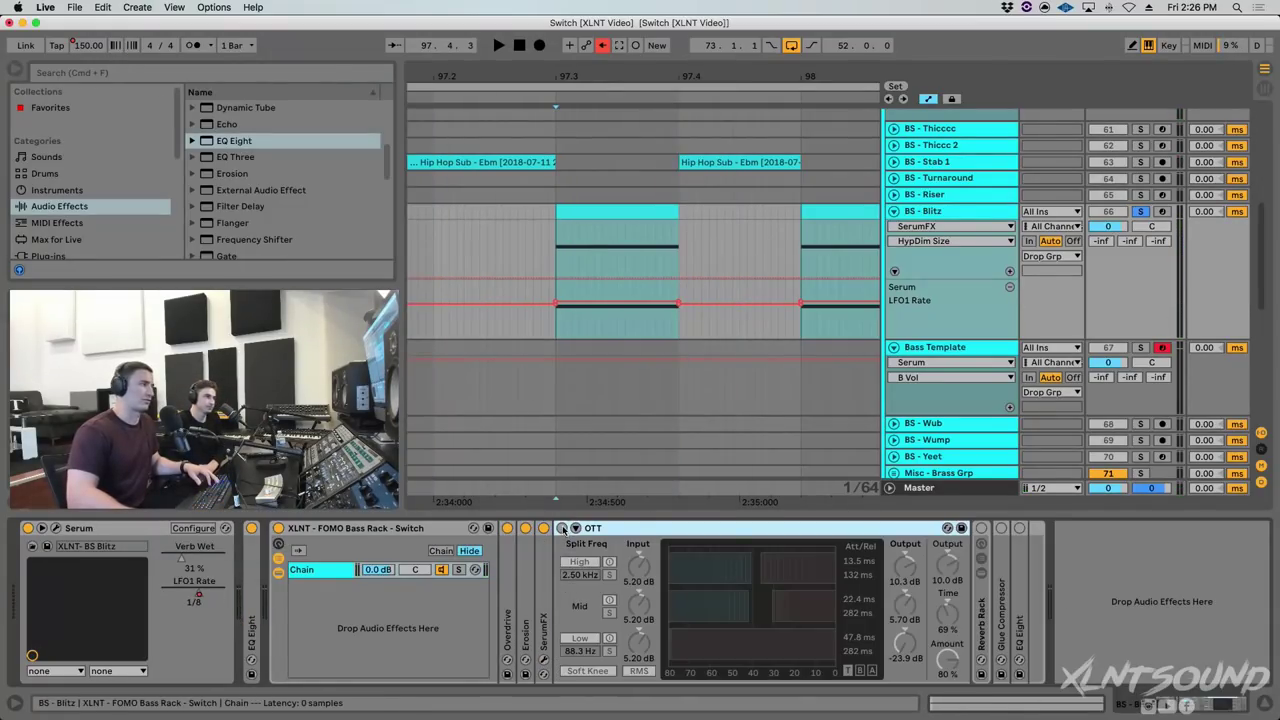
pyautogui.press('space')
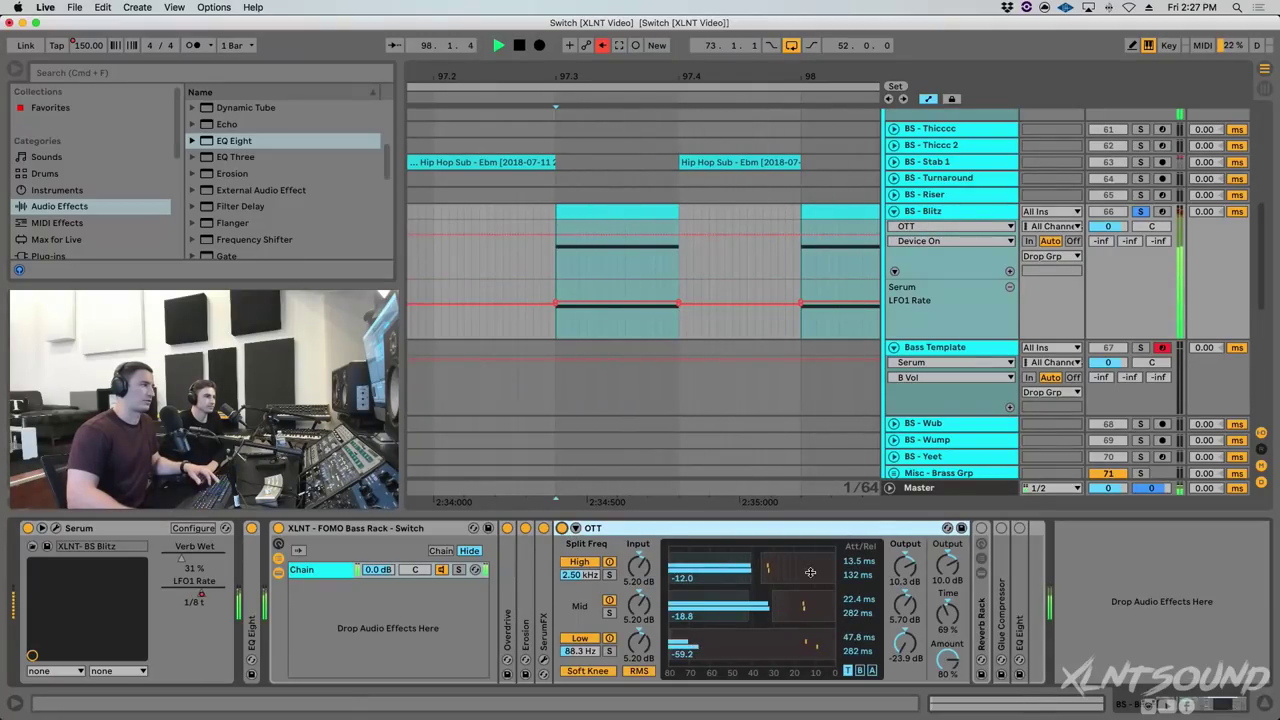
pyautogui.press('space')
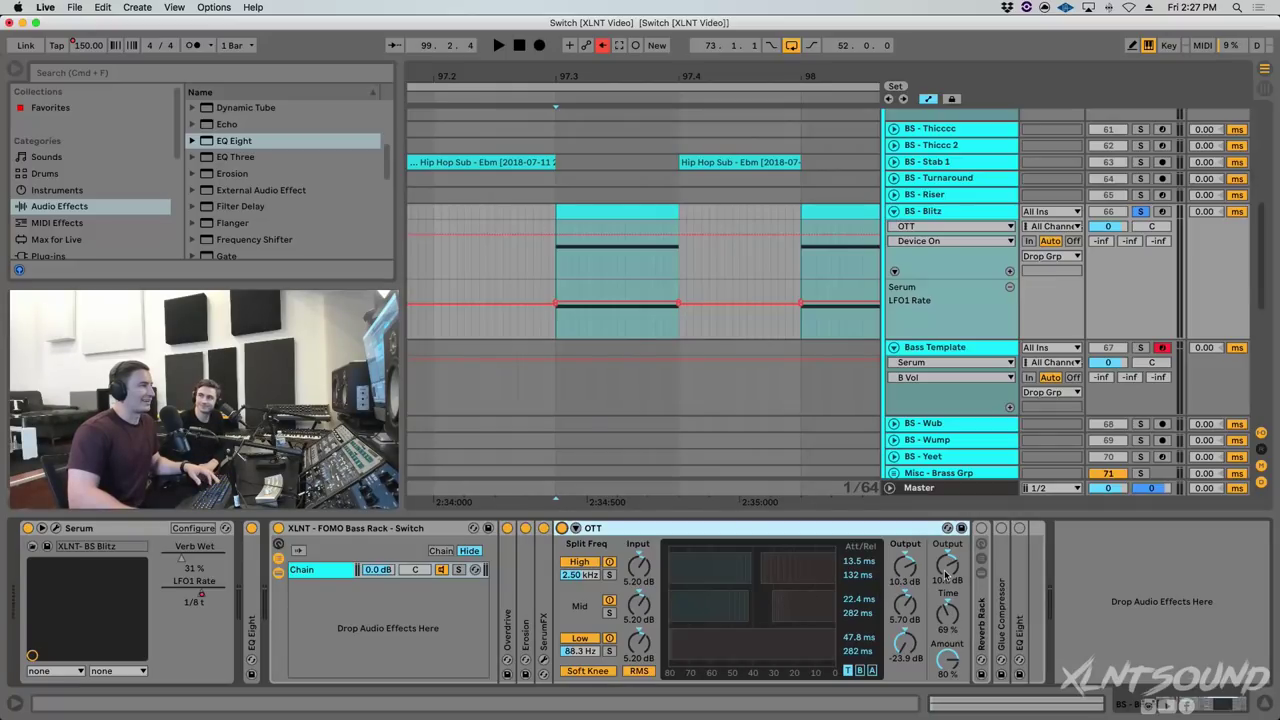
pyautogui.moveTo(946, 570); pyautogui.dragTo(946, 569)
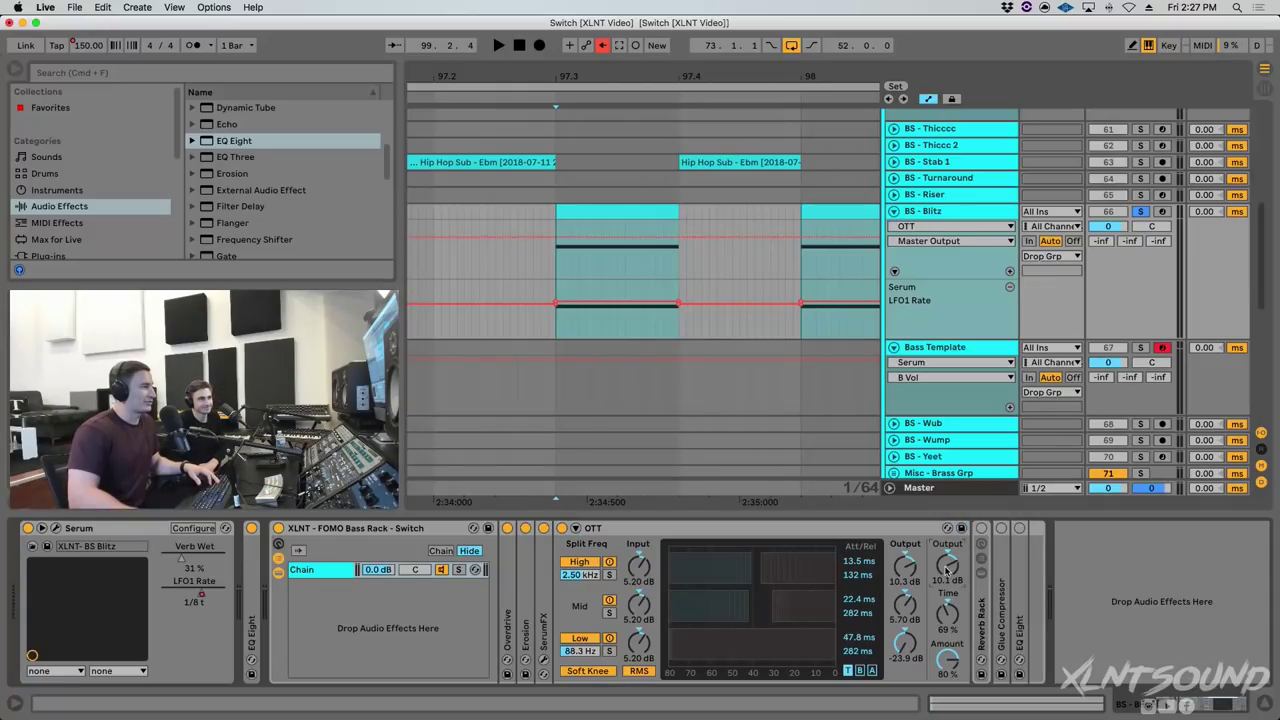
pyautogui.click(942, 618)
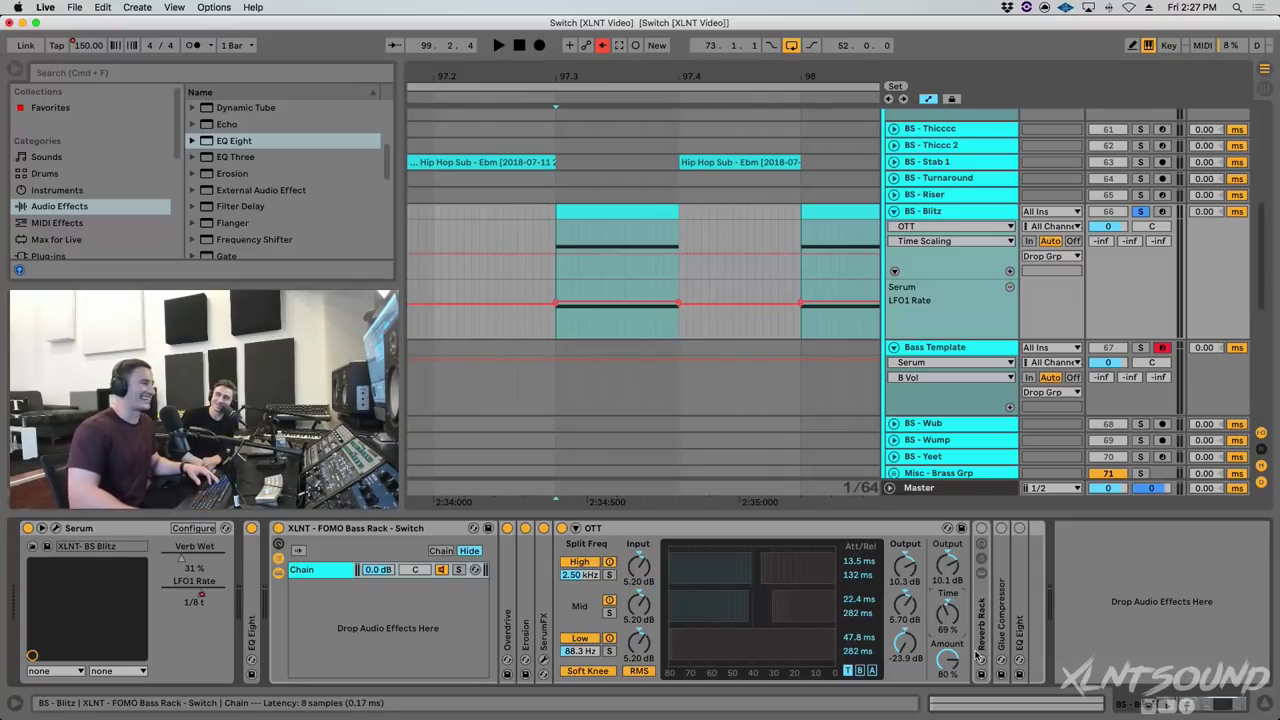
pyautogui.click(618, 534)
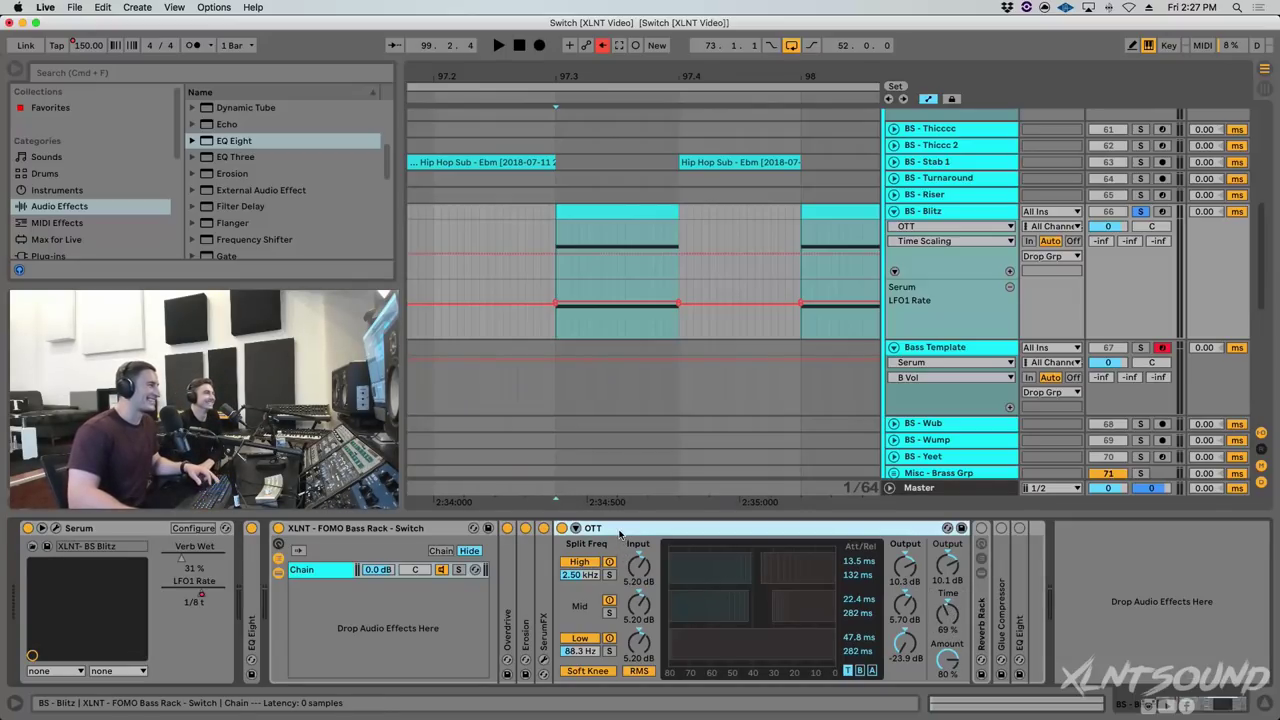
# Fold OTT, inspect the Reverb Rack's Dry and Wet chains, then fold it and unfold Glue Compressor.
pyautogui.doubleClick(615, 531)
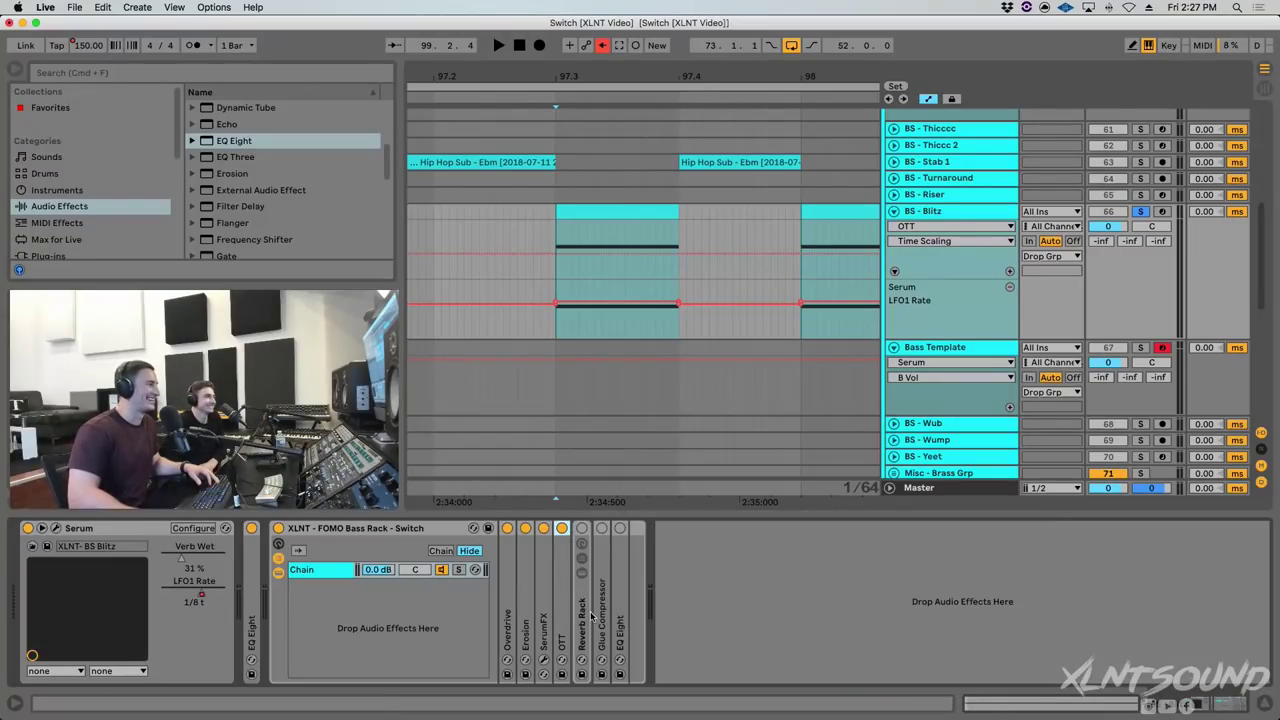
pyautogui.doubleClick(584, 531)
pyautogui.click(618, 570)
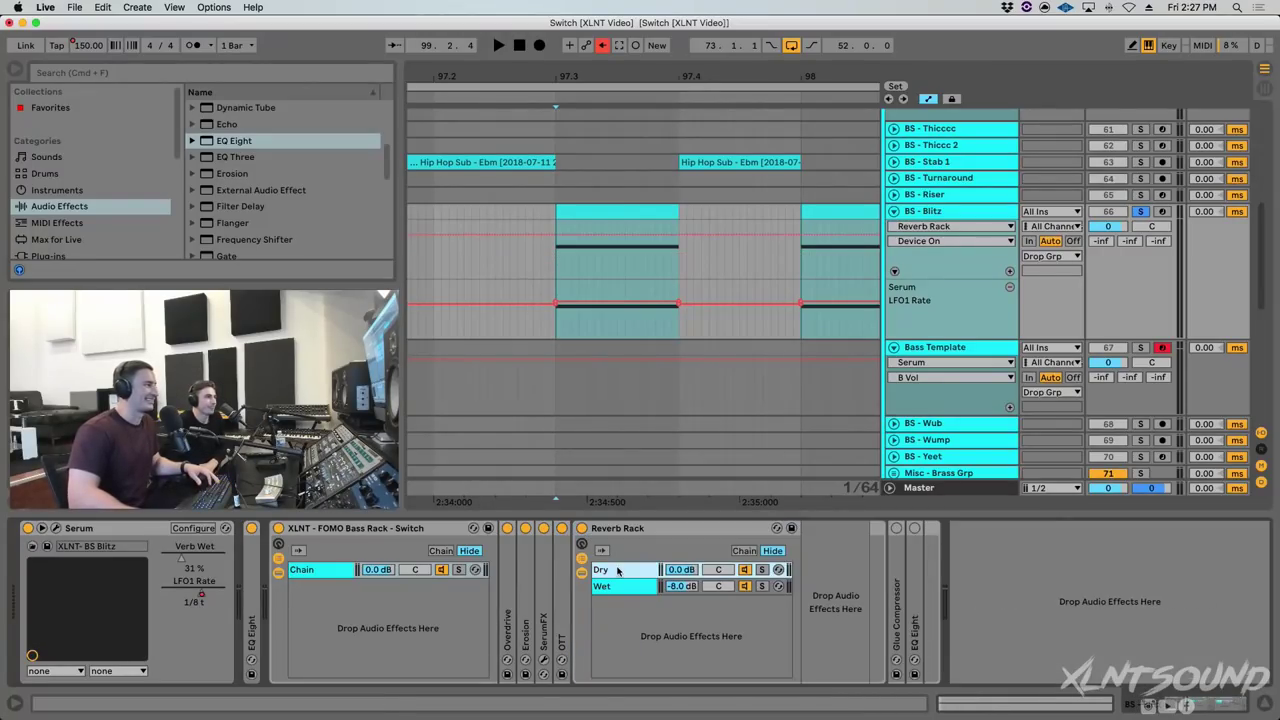
pyautogui.click(617, 585)
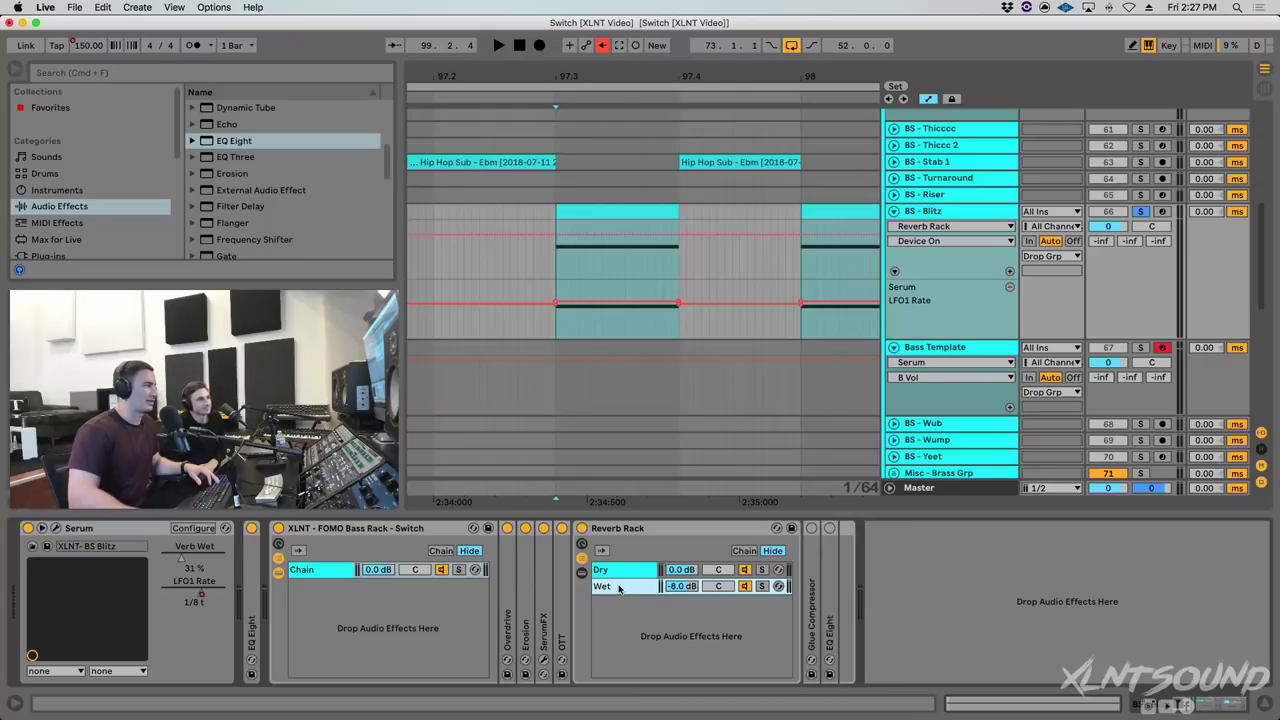
pyautogui.click(618, 587)
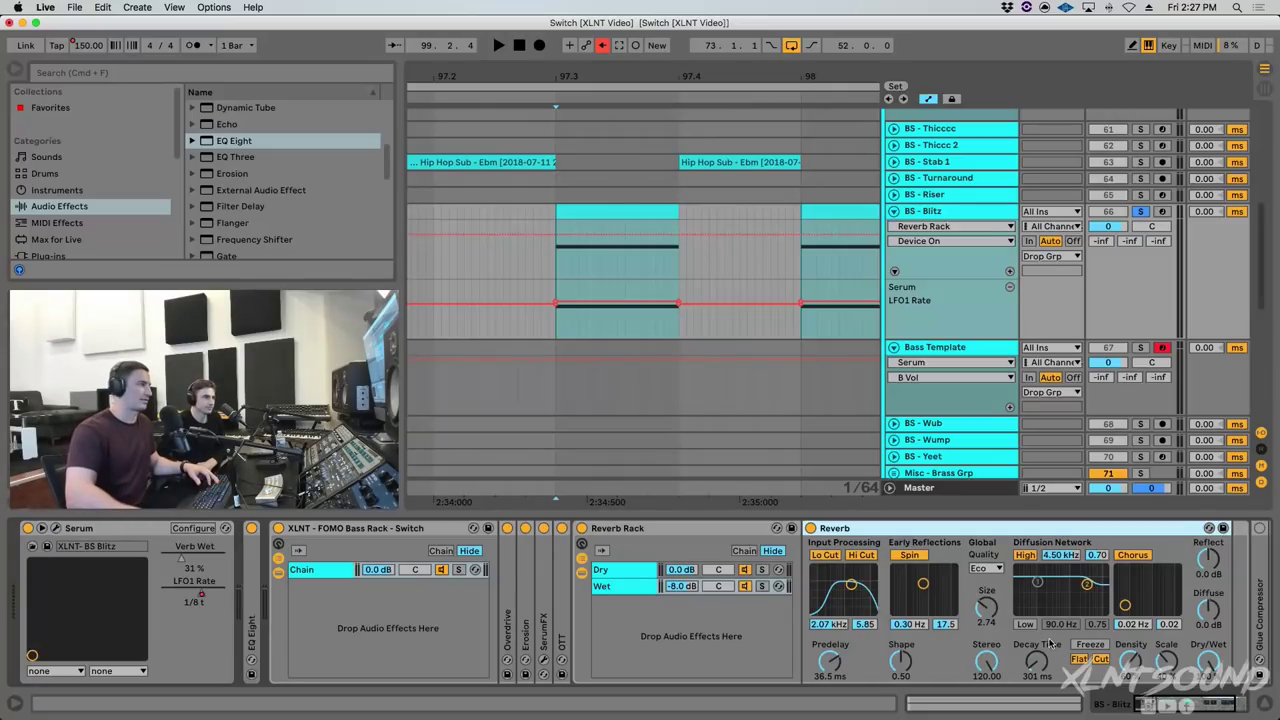
pyautogui.doubleClick(620, 528)
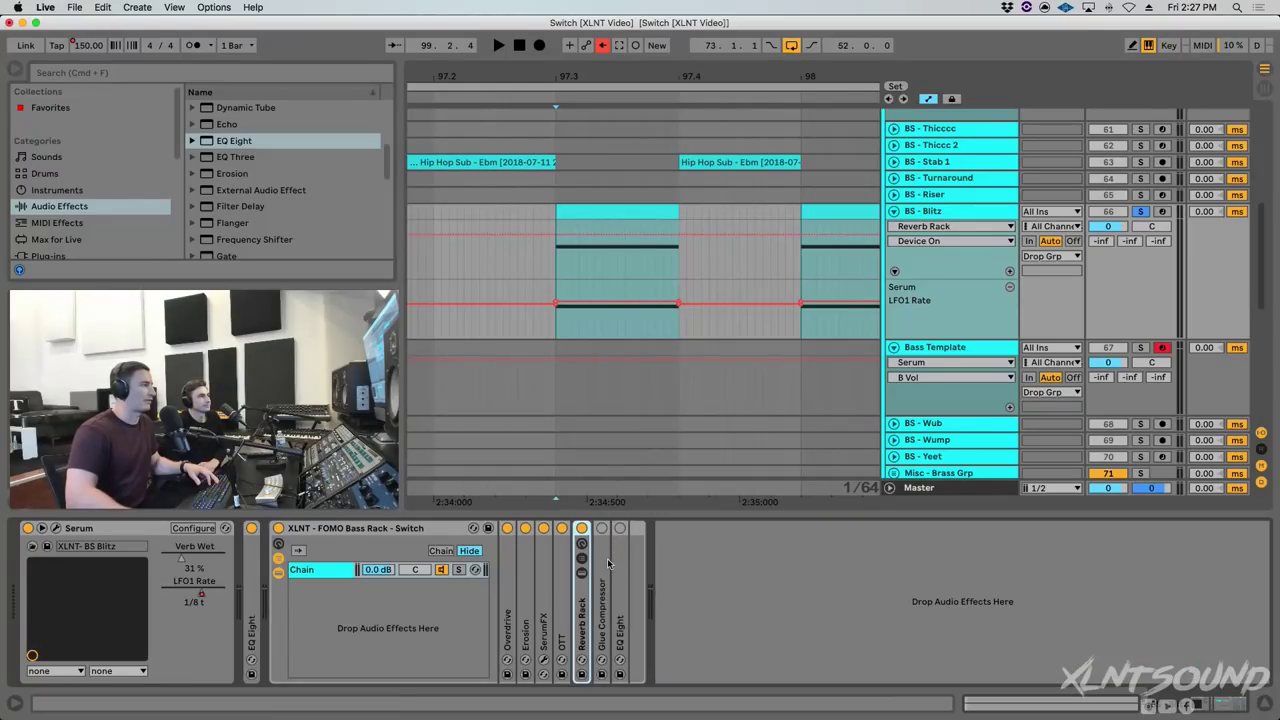
pyautogui.doubleClick(601, 540)
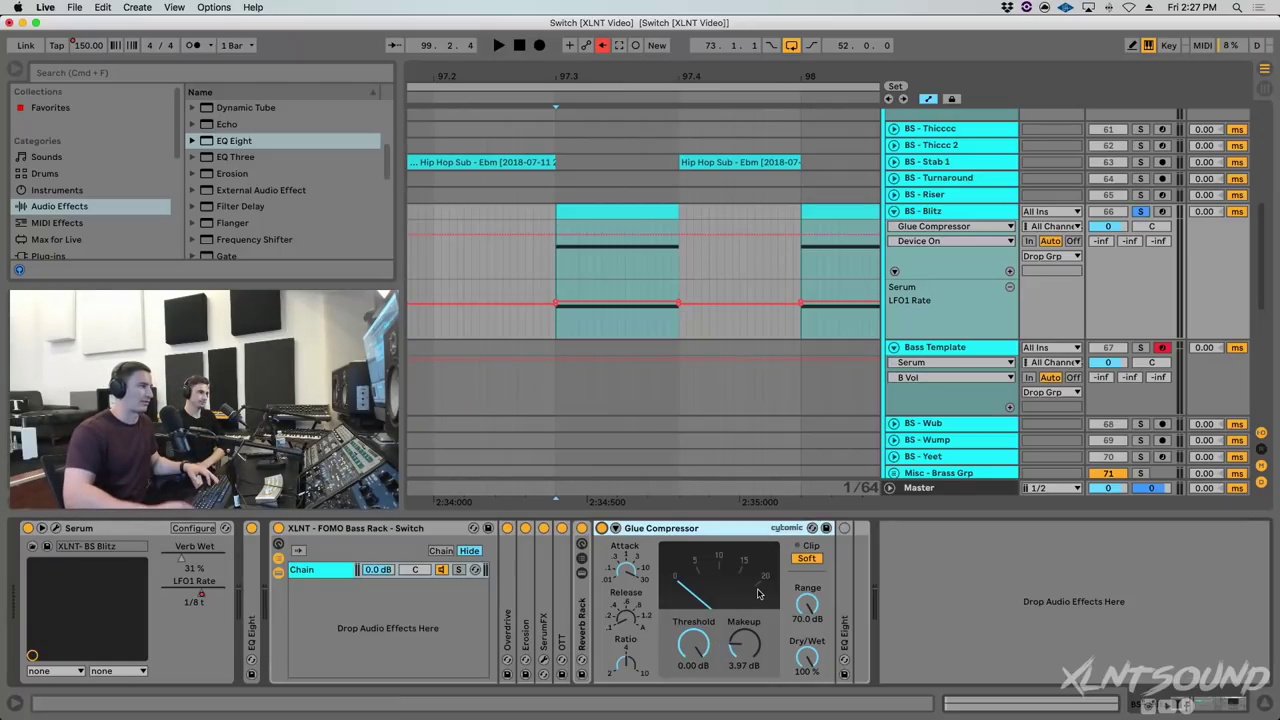
# Audition the EQ Eight's 4.83 dB boost at 2.50 kHz, then fold it and Glue away.
pyautogui.doubleClick(677, 531)
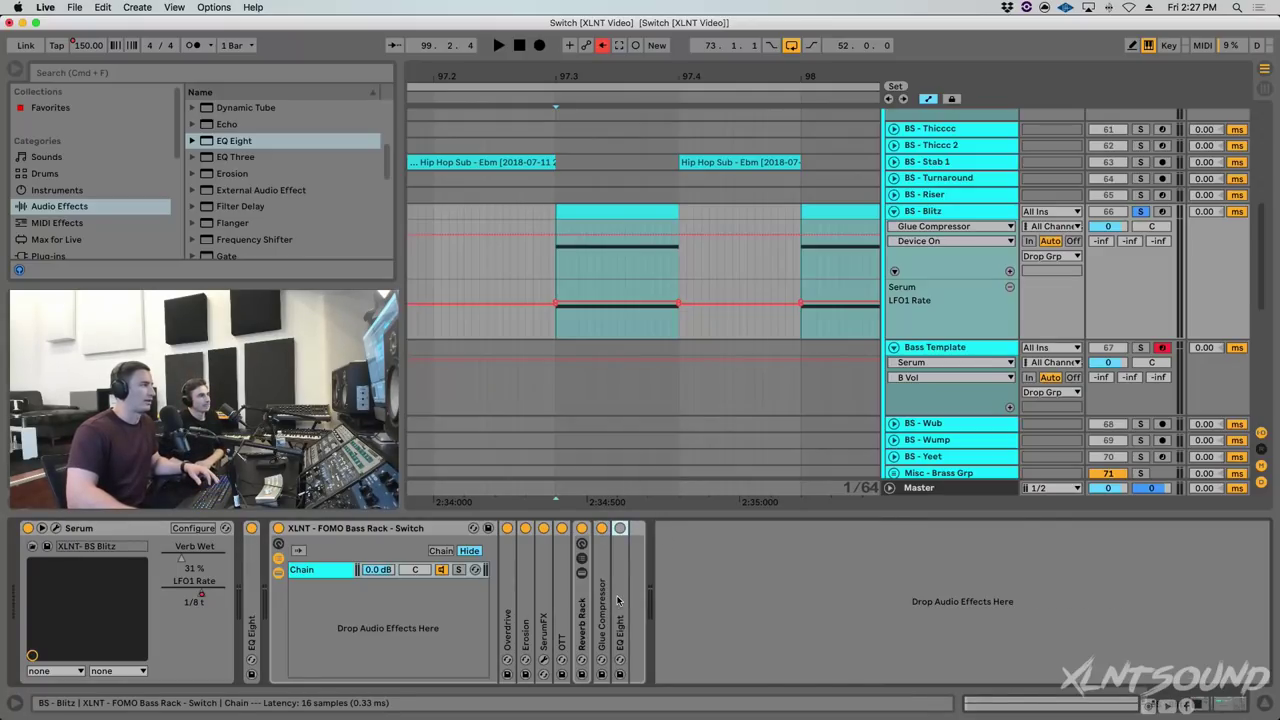
pyautogui.doubleClick(619, 534)
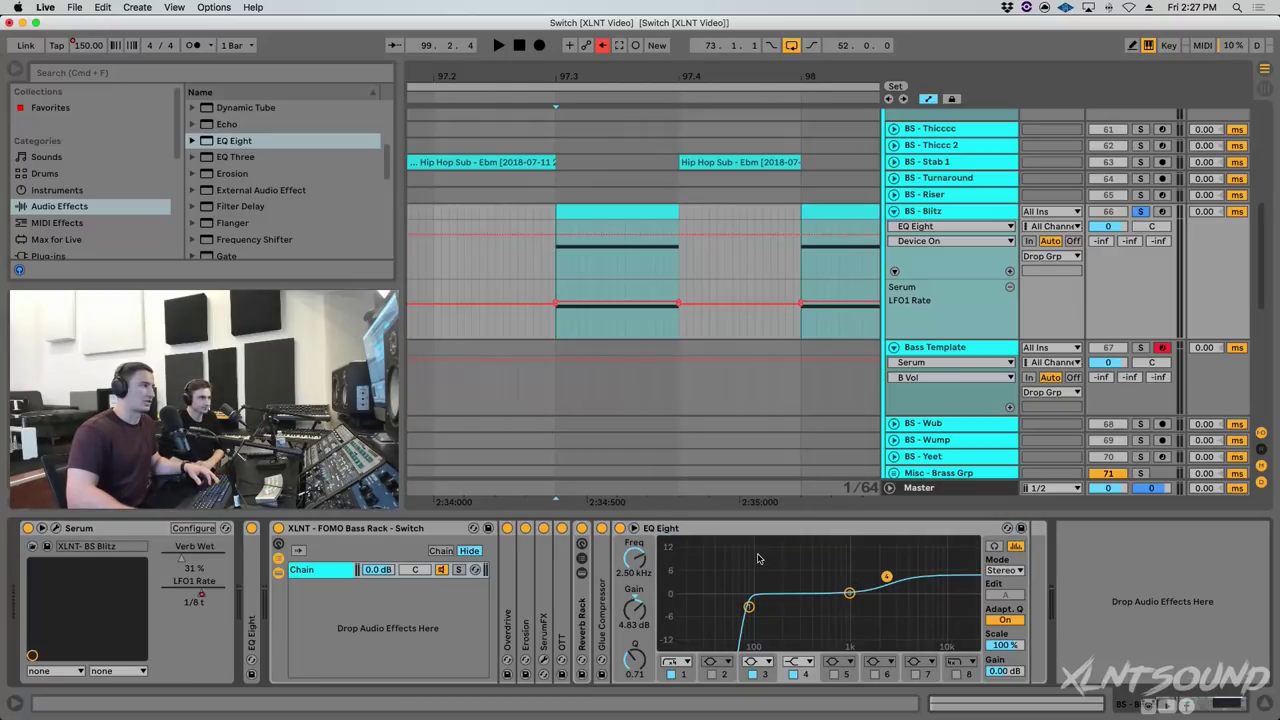
pyautogui.press('space')
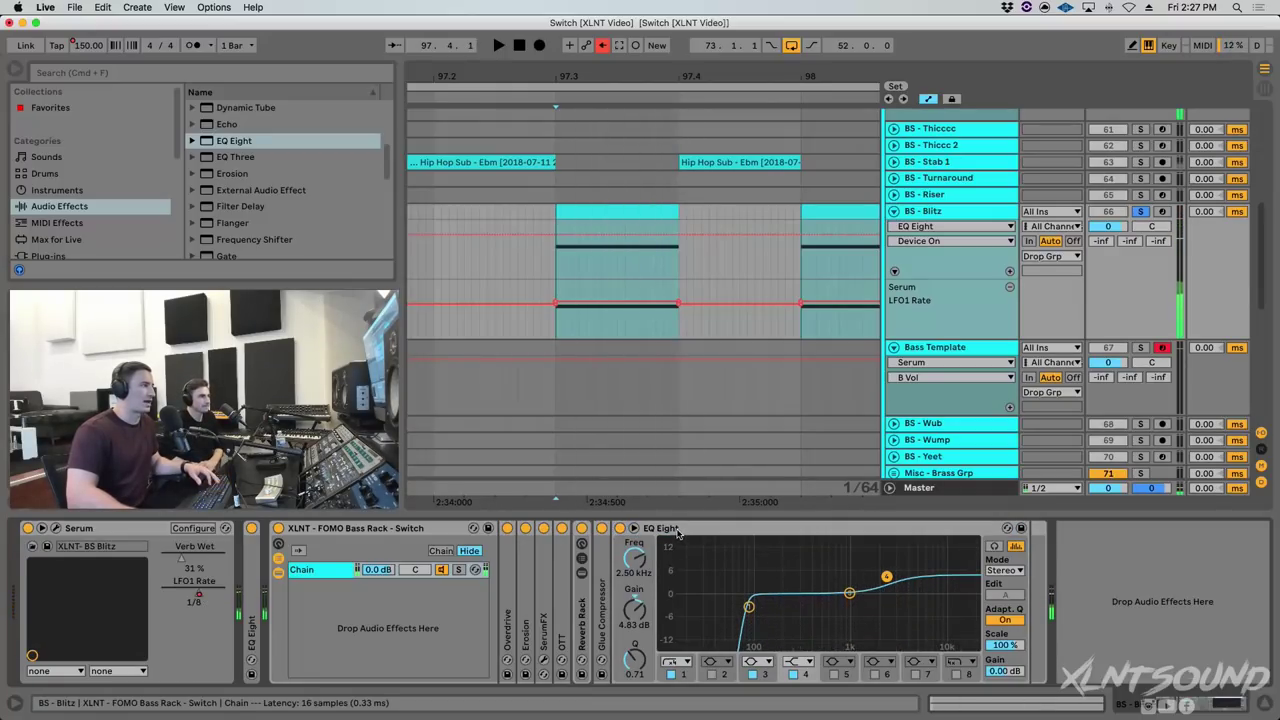
pyautogui.doubleClick(660, 528)
# Fold the BS - Blitz, Bass Template and Drop Grp tracks in the arrangement.
pyautogui.moveTo(670, 130); pyautogui.dragTo(670, 94)
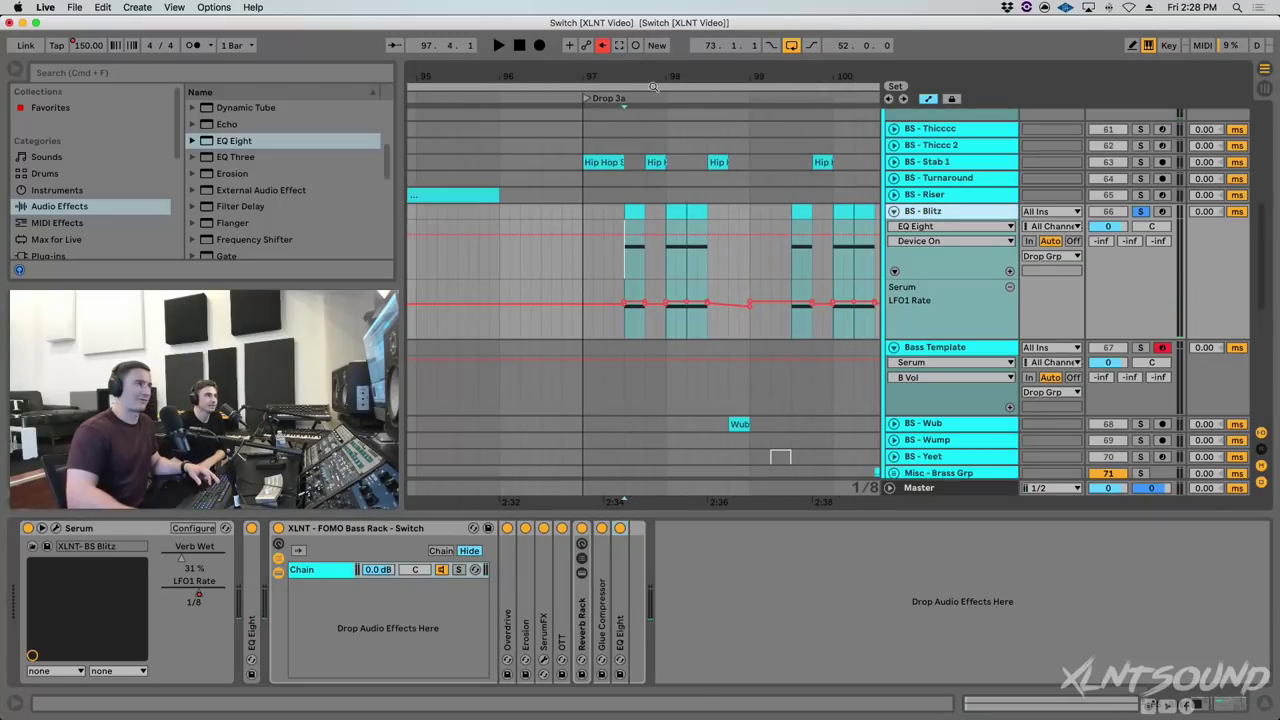
pyautogui.click(893, 211)
pyautogui.click(928, 232)
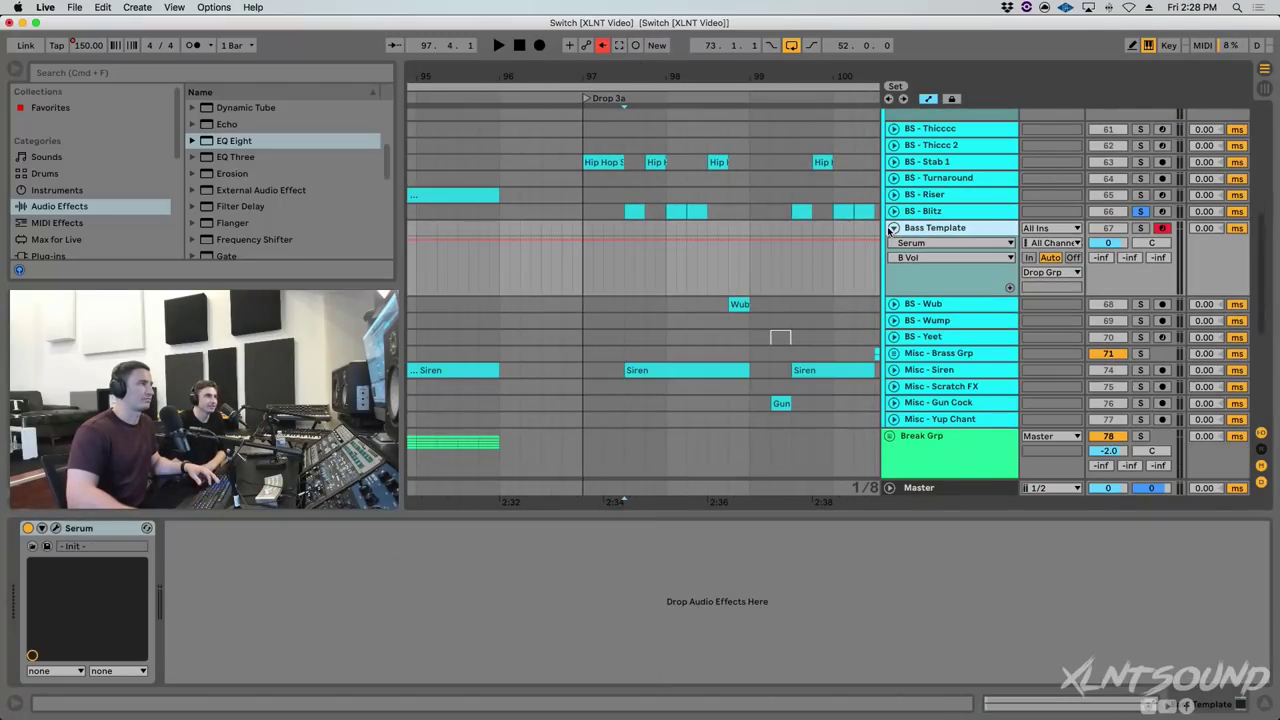
pyautogui.click(893, 228)
pyautogui.scroll(6, 895, 240)
pyautogui.click(891, 268)
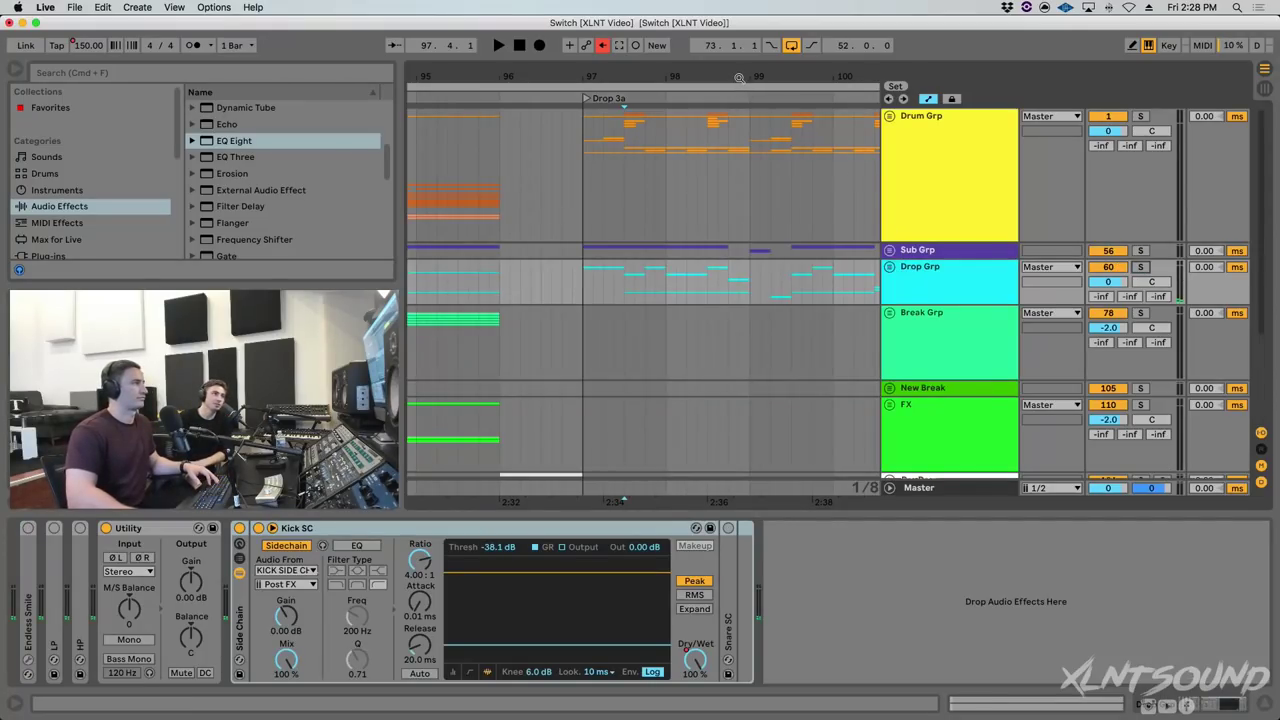
# Unfold the Final reference track to show its Switch (Original Mix) audio across the song.
pyautogui.moveTo(740, 82); pyautogui.dragTo(690, 60)
pyautogui.scroll(-3, 903, 386)
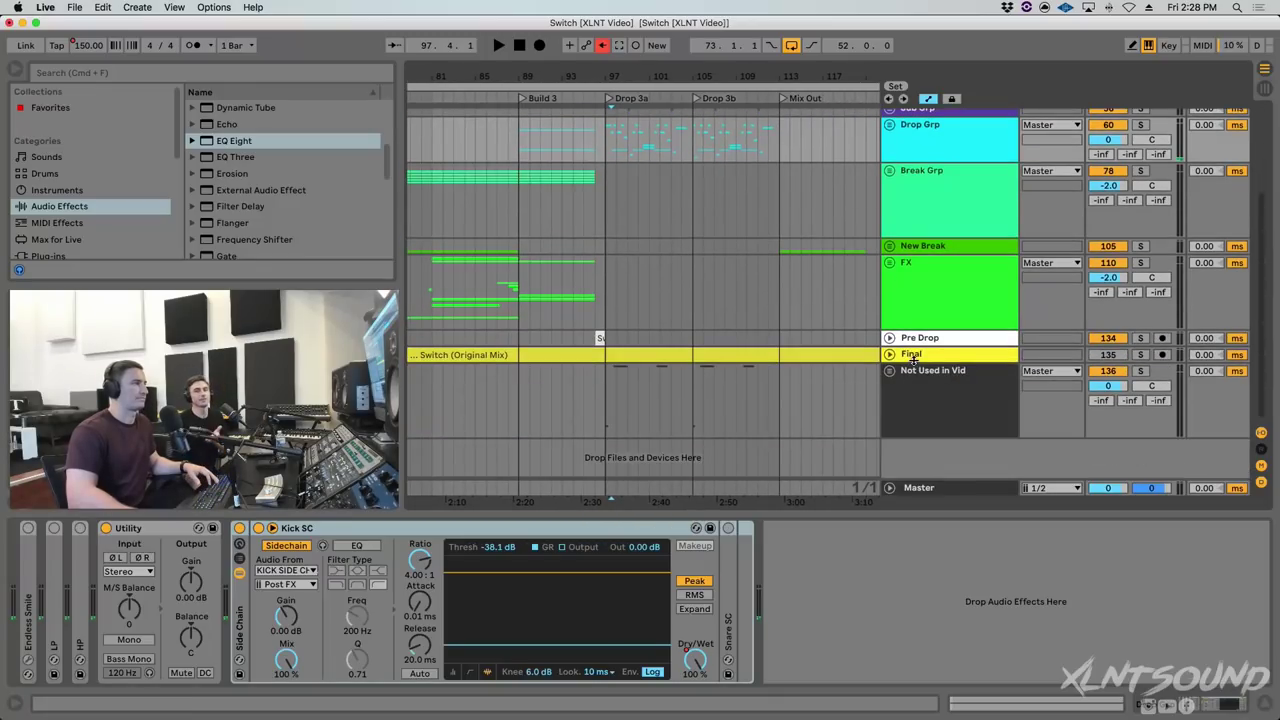
pyautogui.click(913, 356)
pyautogui.click(889, 358)
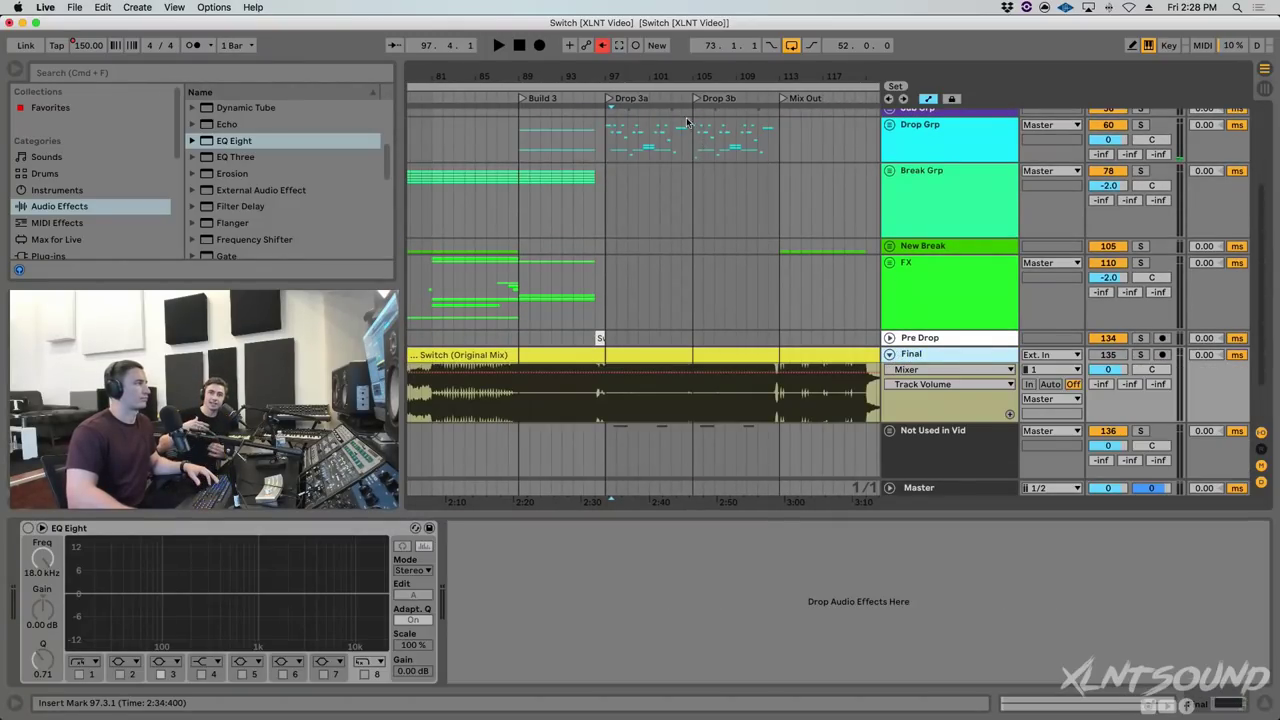
pyautogui.press('-')
pyautogui.press('-')
pyautogui.press('+')
pyautogui.hscroll(-10, 607, 258)
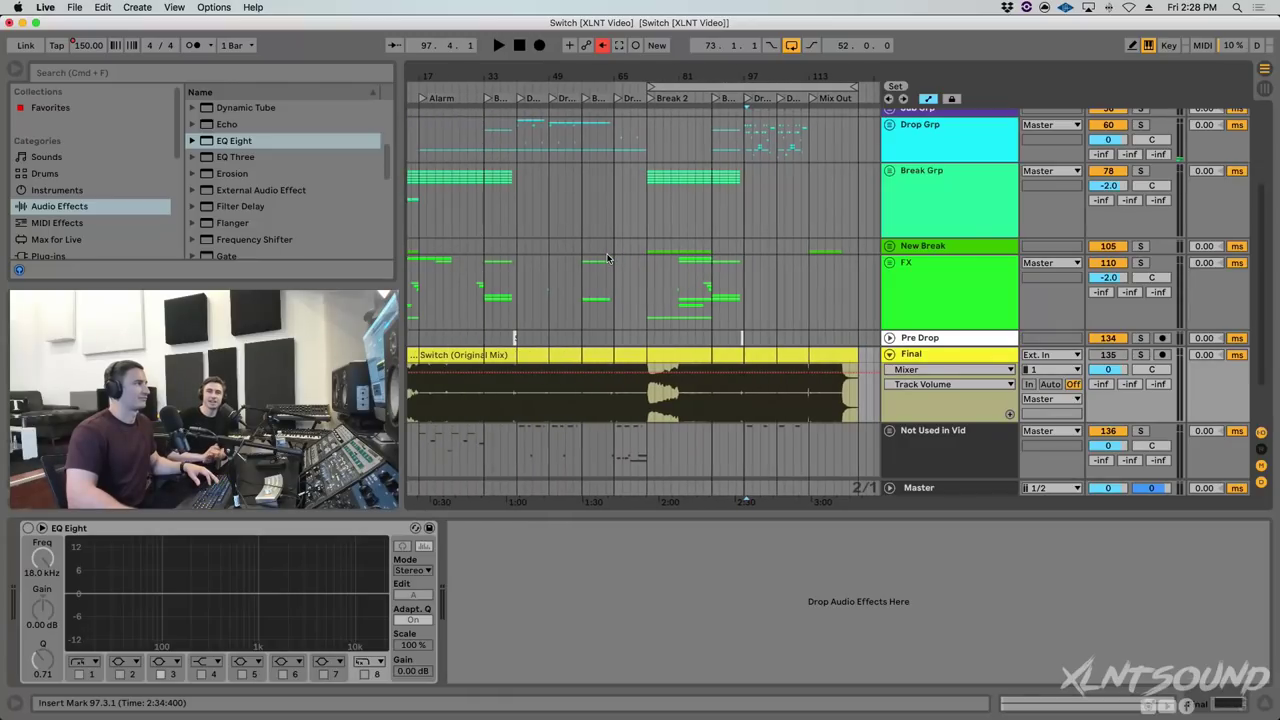
# Set the insert marker at bar 33, the Build section, and solo the Final reference track.
pyautogui.click(517, 405)
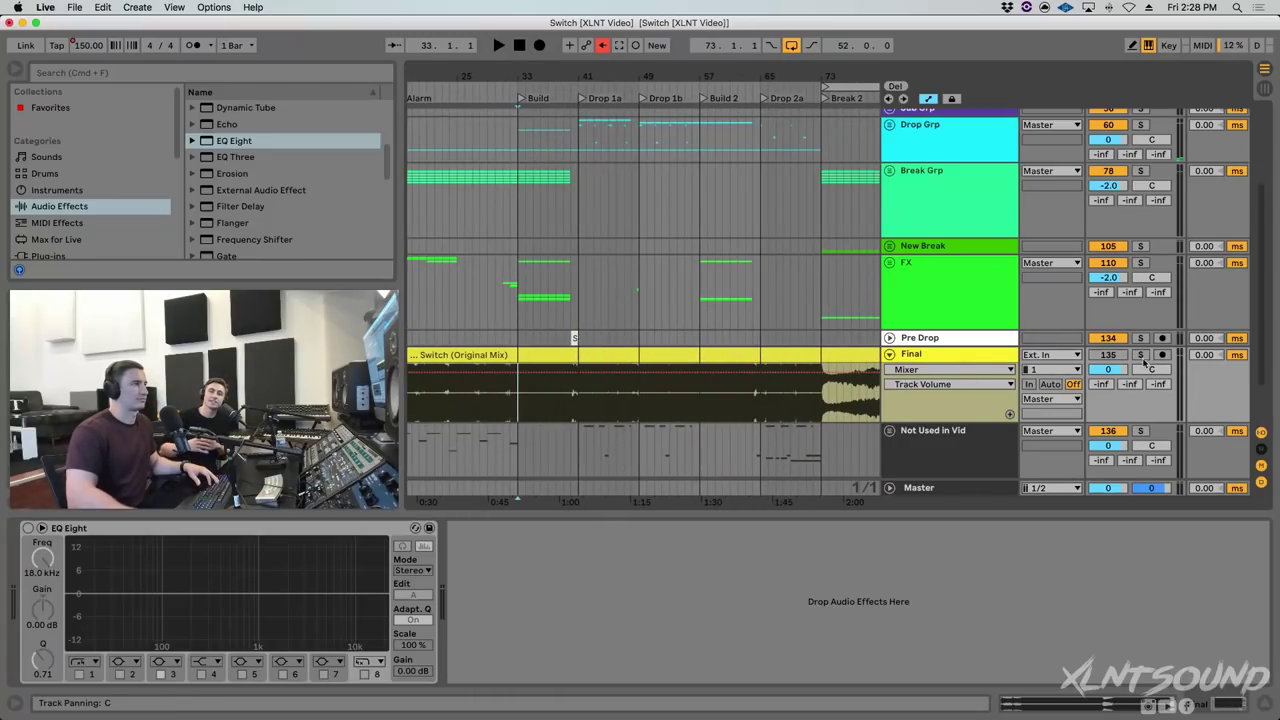
pyautogui.click(1140, 354)
pyautogui.click(946, 488)
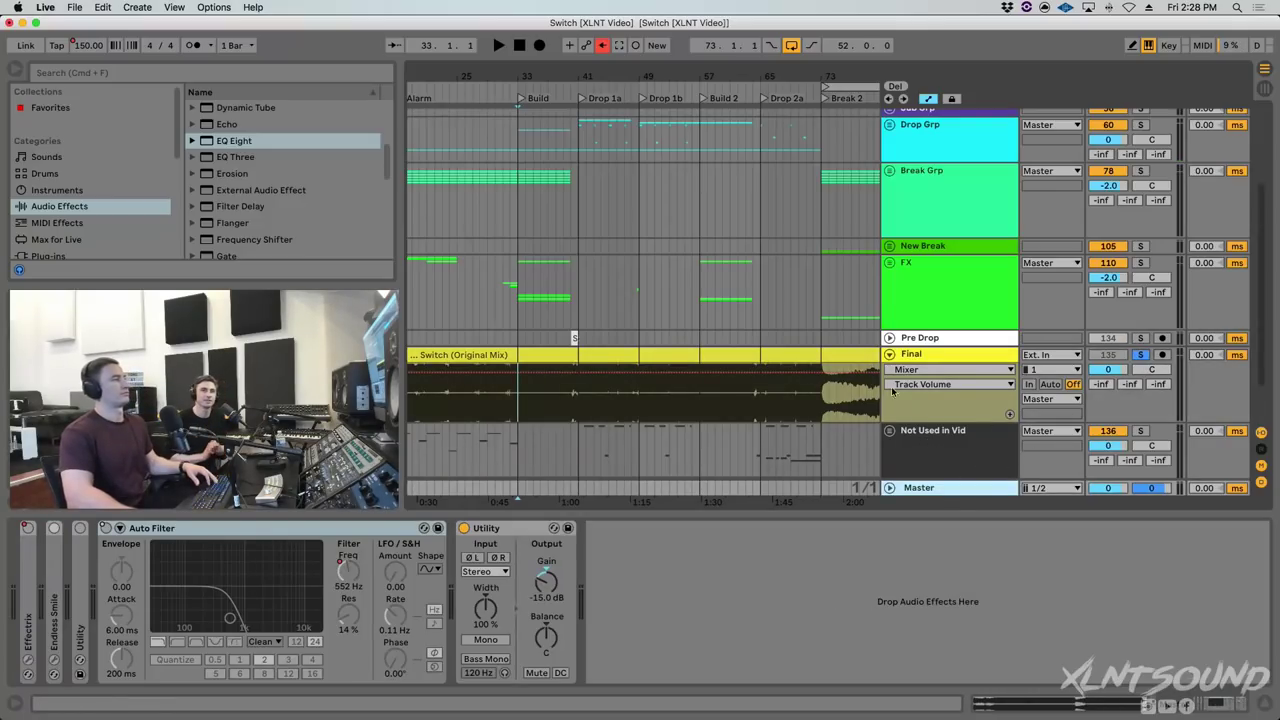
pyautogui.click(908, 356)
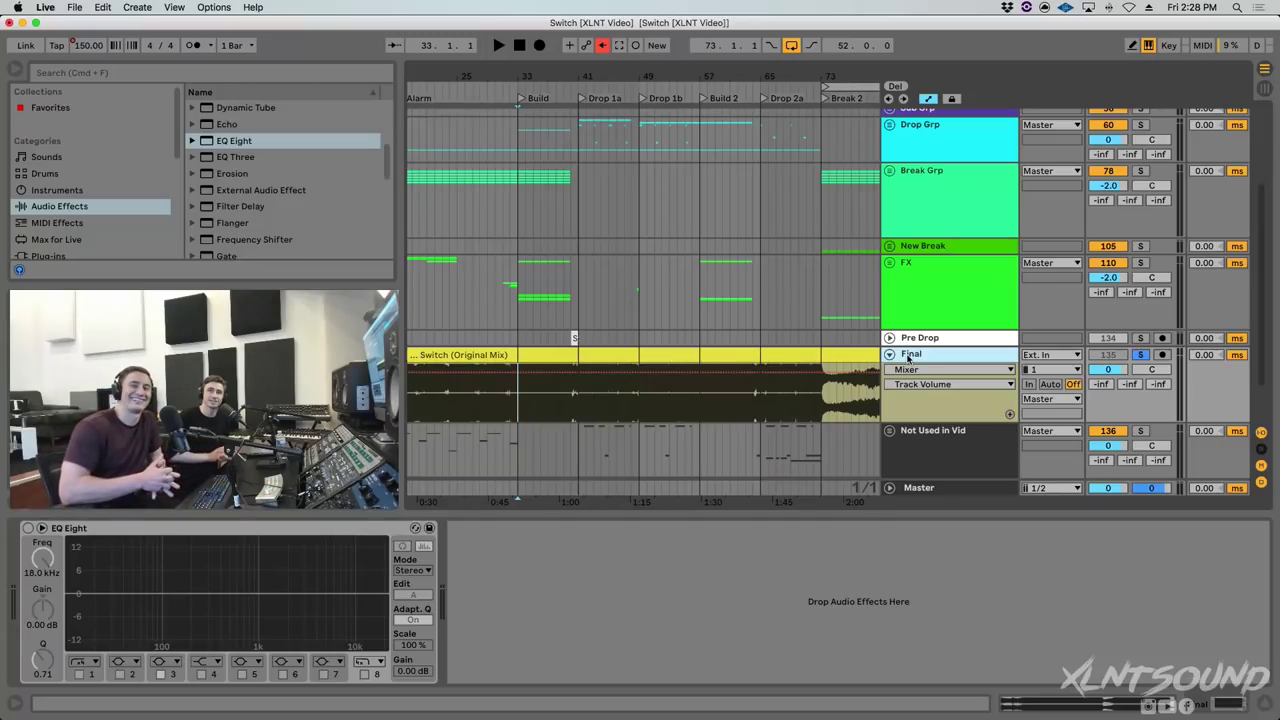